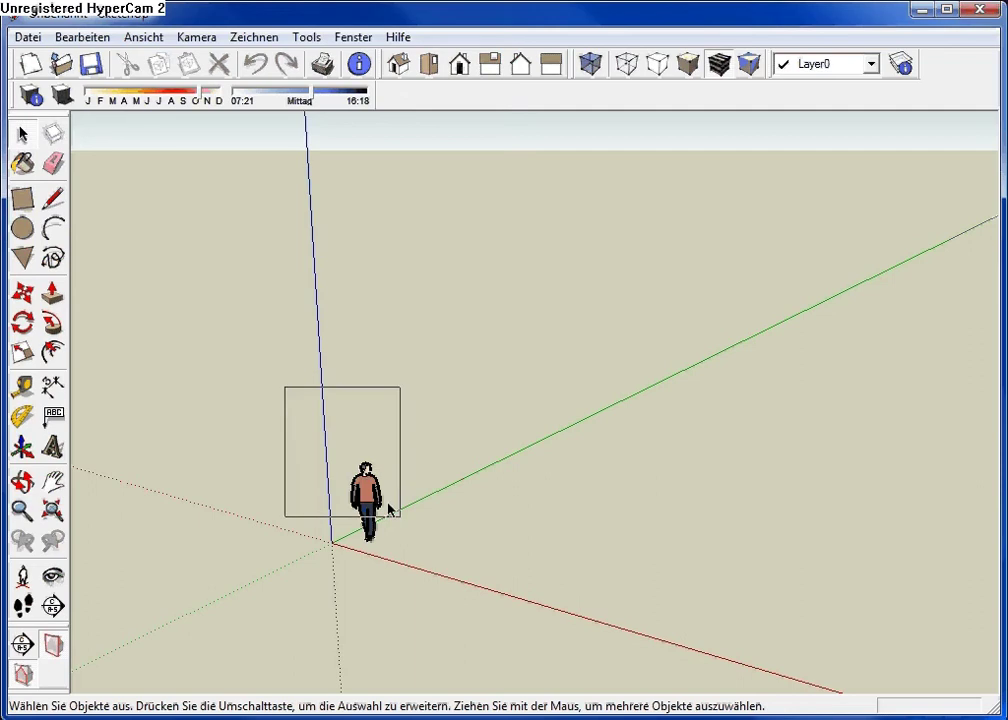
# - Delete the default person figure and draw a rectangle starting at the origin
pyautogui.moveTo(388, 503); pyautogui.dragTo(400, 517)
pyautogui.press('Delete')
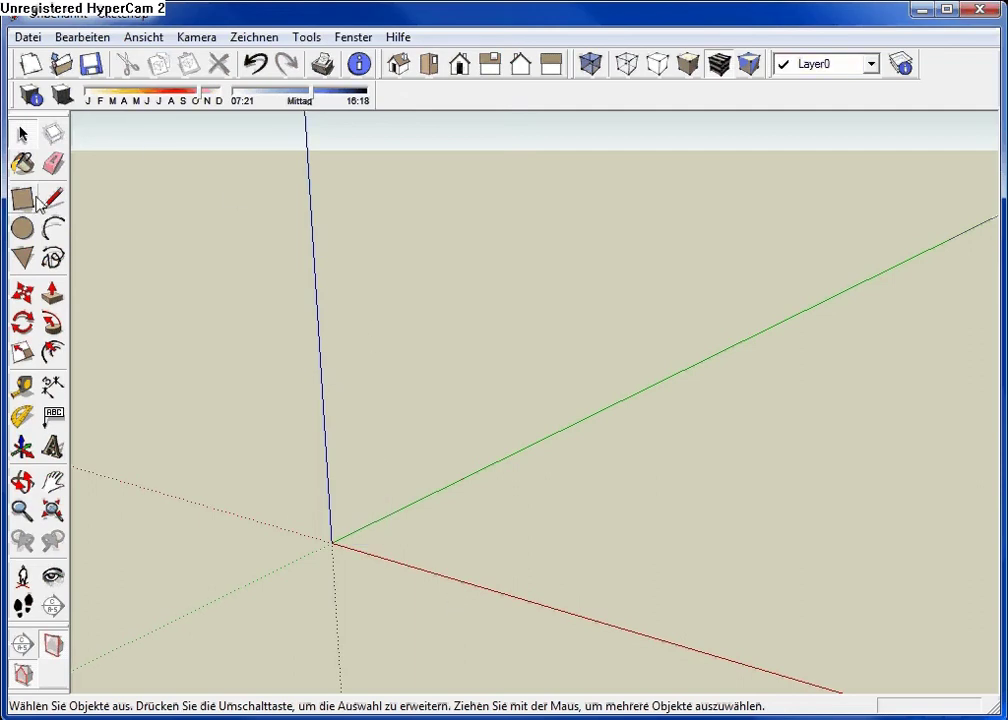
pyautogui.click(33, 199)
pyautogui.click(334, 542)
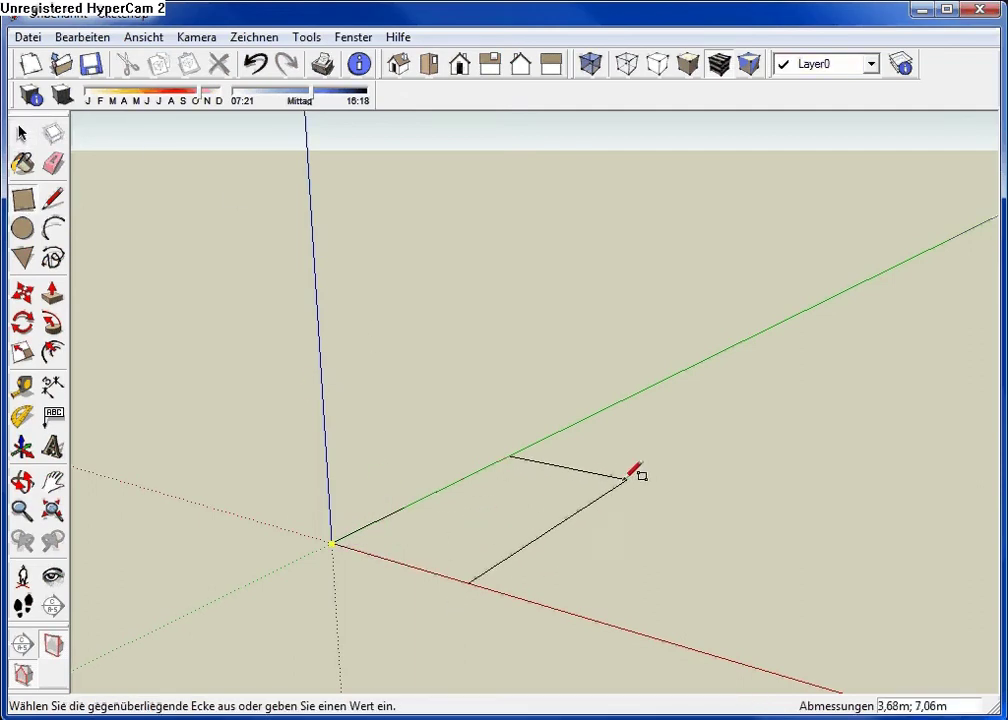
pyautogui.click(683, 457)
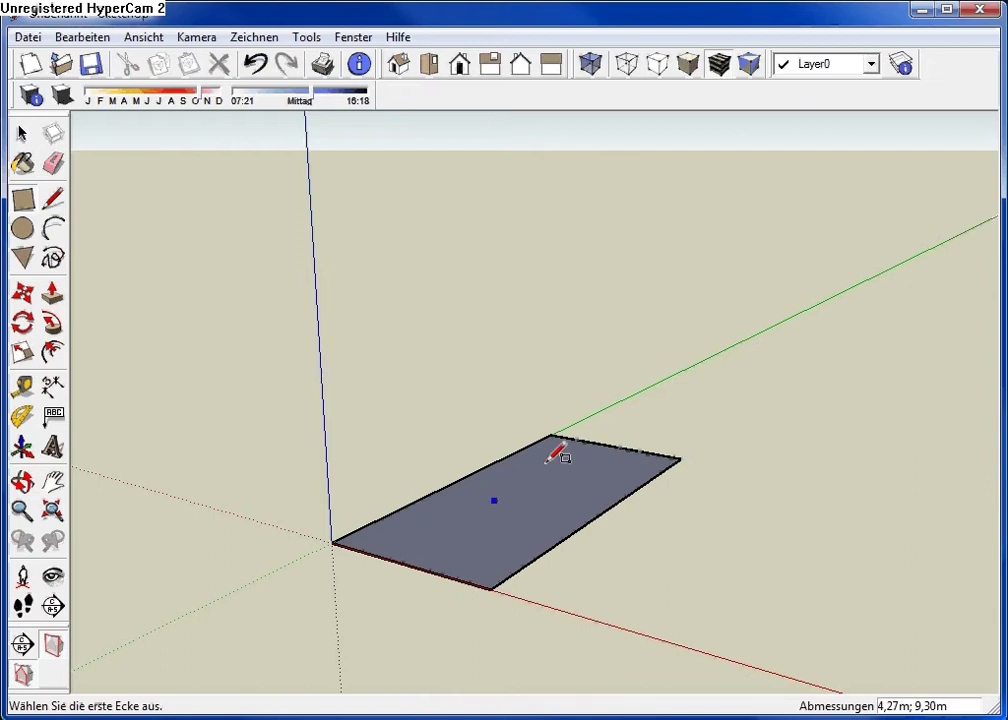
# - Push/Pull the rectangle up into a box about 3.84 m tall
pyautogui.moveTo(549, 461)
pyautogui.mouseDown(button='middle')
pyautogui.moveTo(632, 452)
pyautogui.moveTo(530, 518)
pyautogui.mouseUp(button='middle')
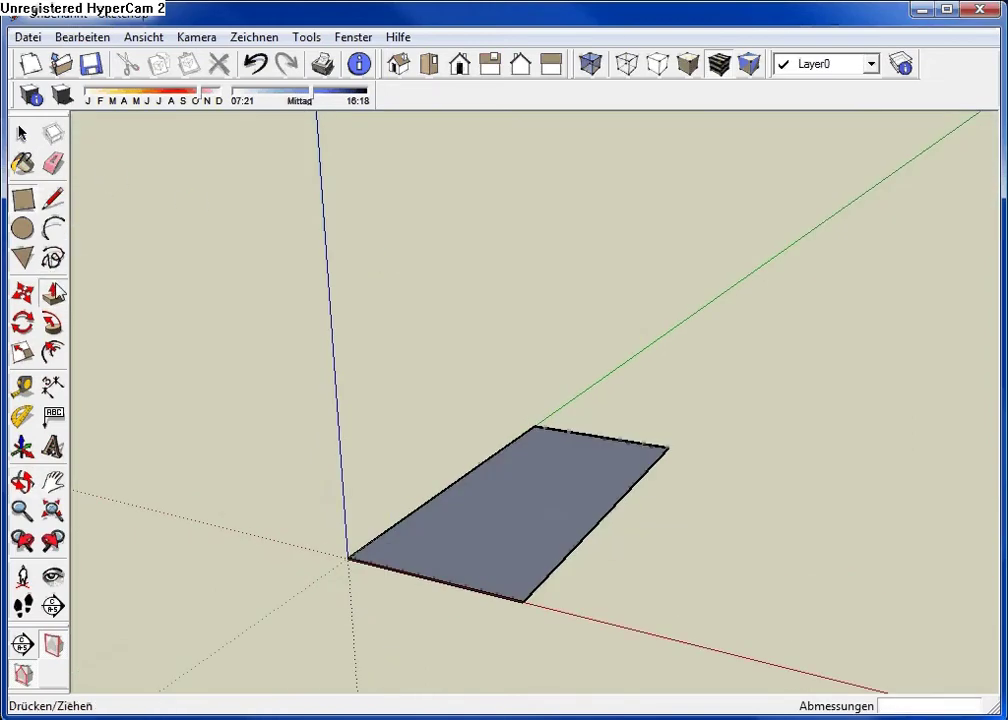
pyautogui.click(53, 292)
pyautogui.click(543, 497)
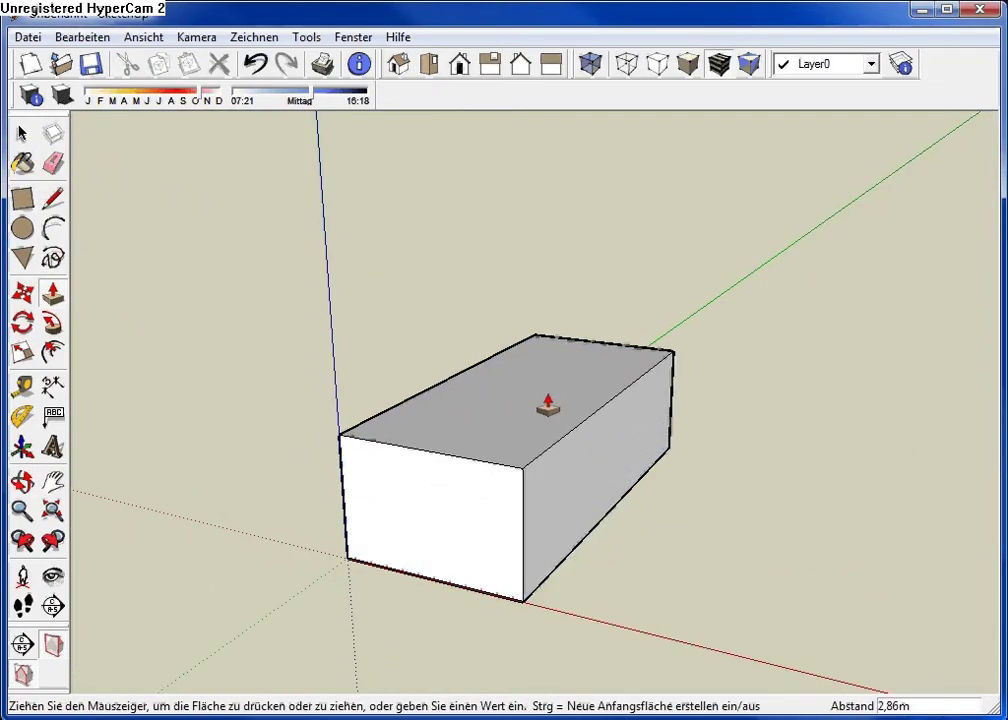
pyautogui.click(551, 353)
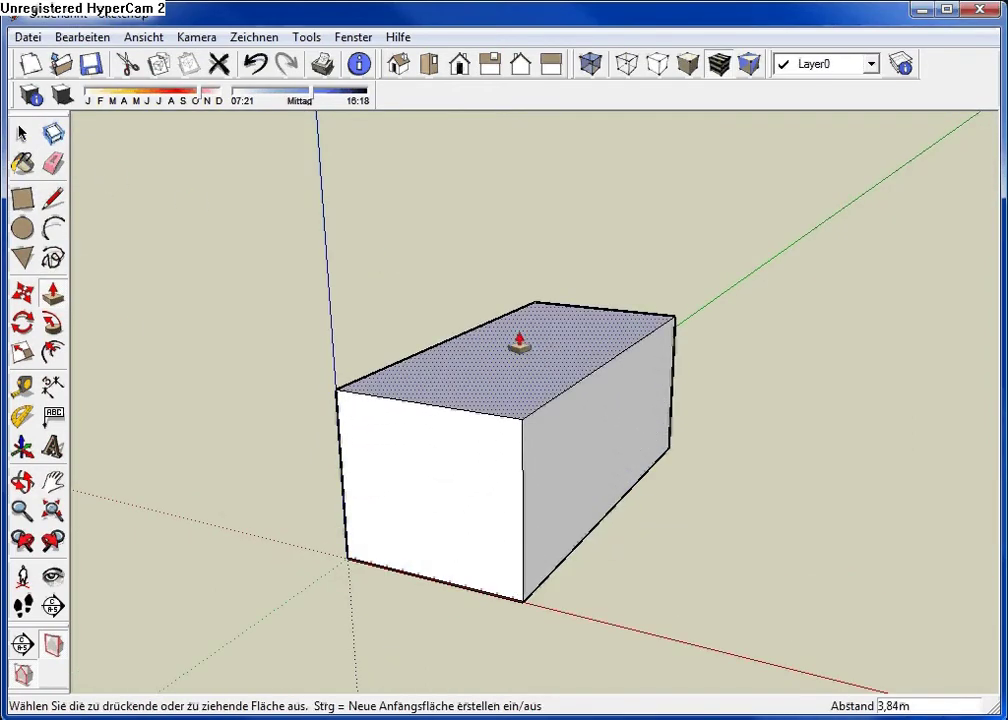
pyautogui.click(53, 258)
pyautogui.click(22, 292)
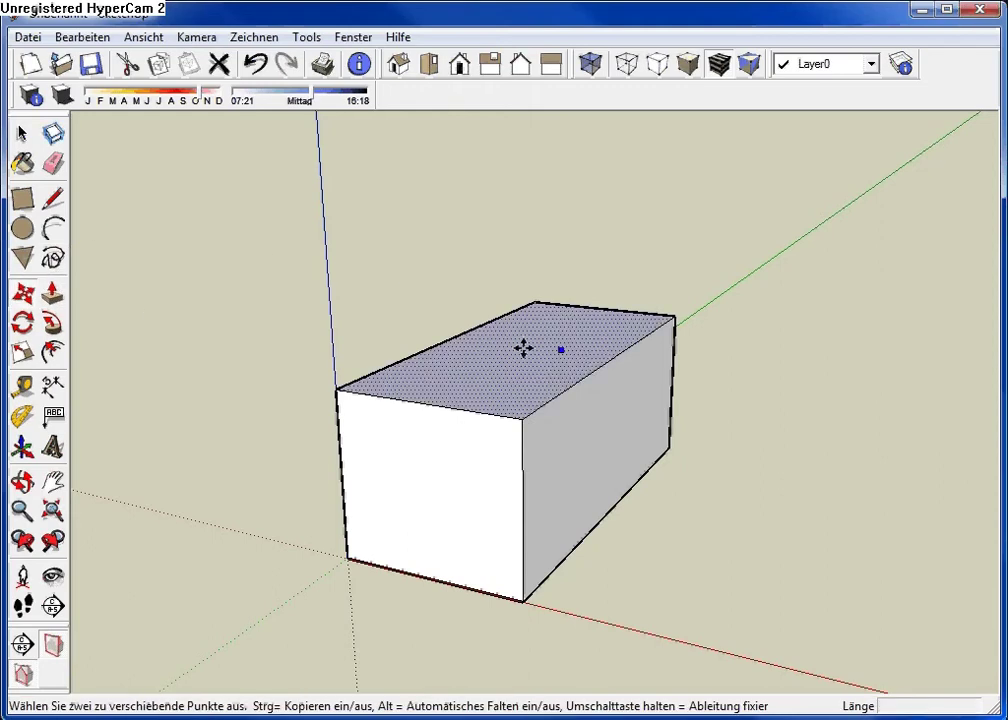
# - Move the box's back top edge straight up the blue axis to slope the top
pyautogui.moveTo(597, 366); pyautogui.dragTo(600, 215)
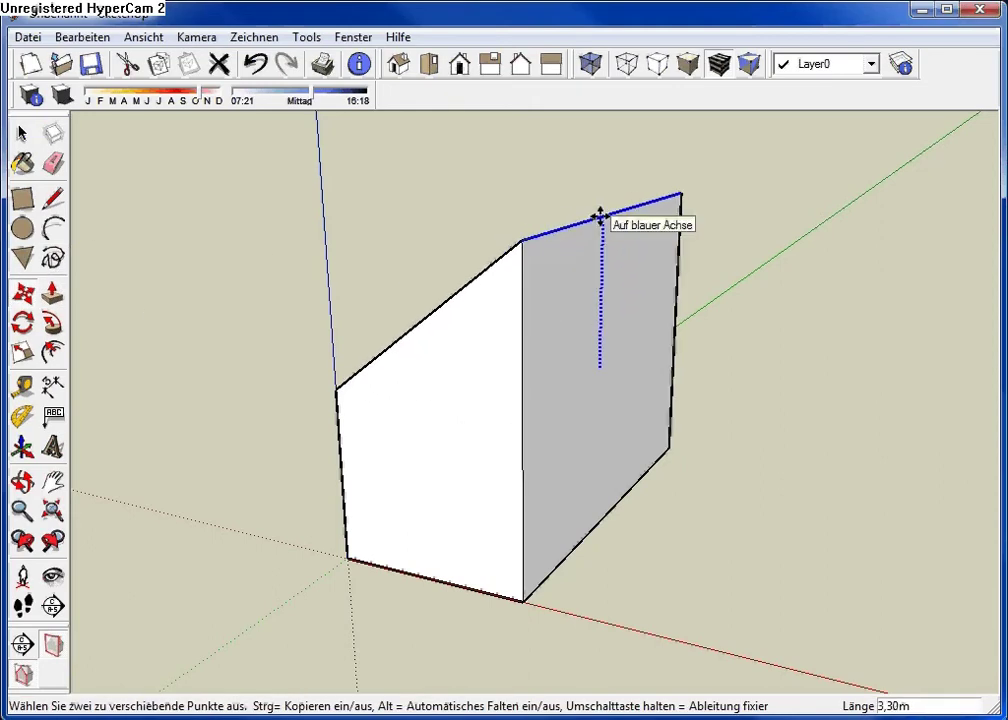
pyautogui.click(600, 215)
pyautogui.moveTo(600, 215); pyautogui.dragTo(502, 344, button='middle')
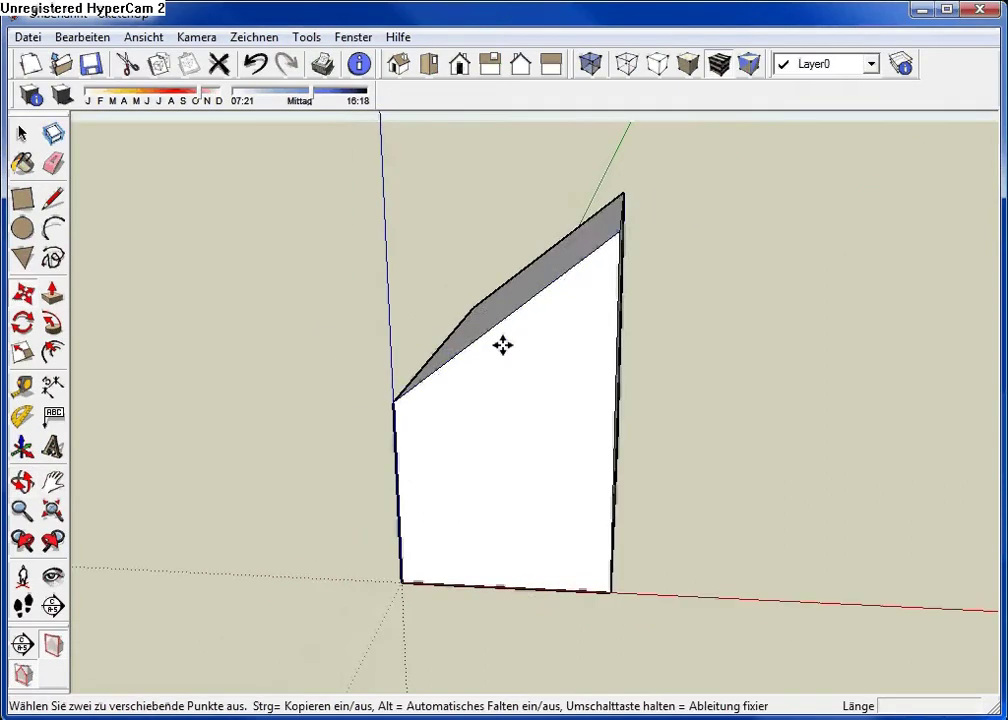
pyautogui.scroll(2, 592, 394)
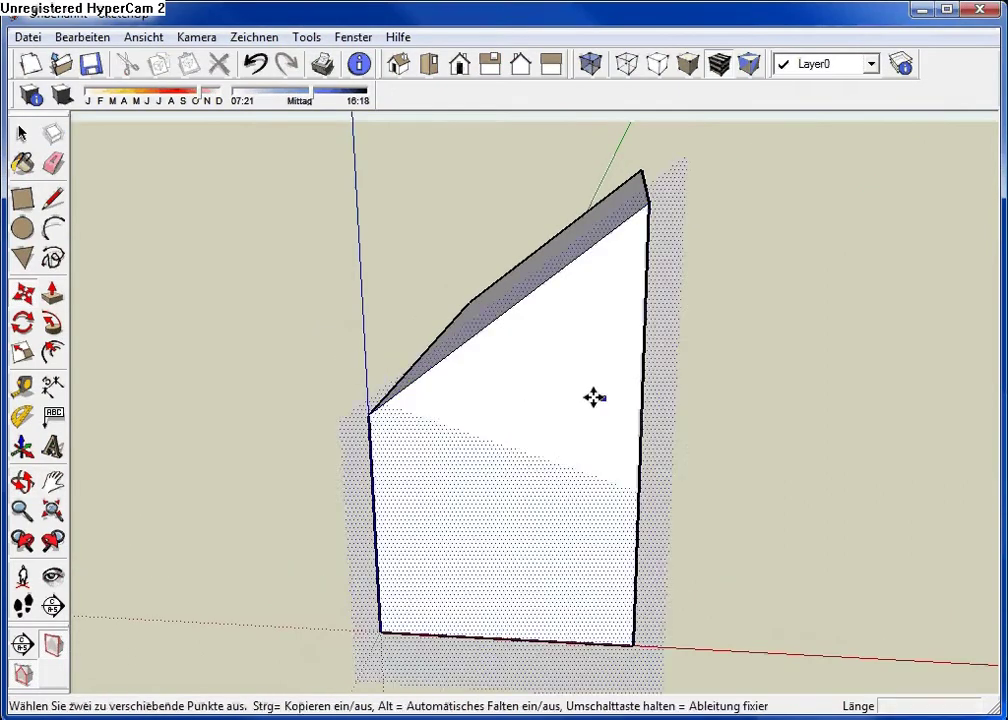
# - Draw a horizontal line across the front face from the left corner to the right edge
pyautogui.press('l')
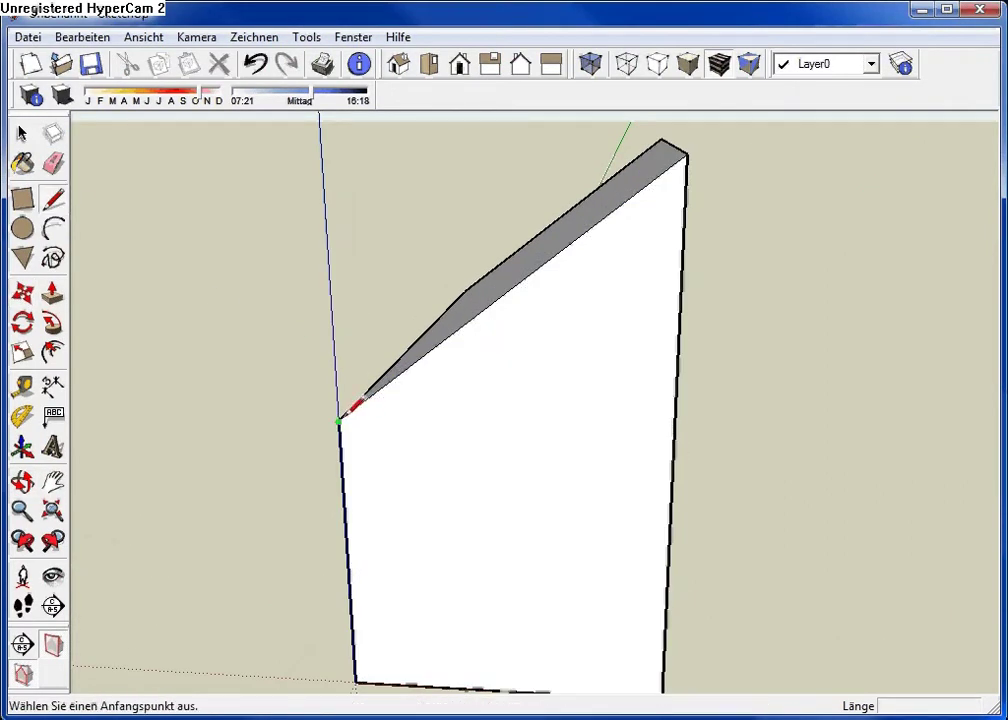
pyautogui.click(339, 421)
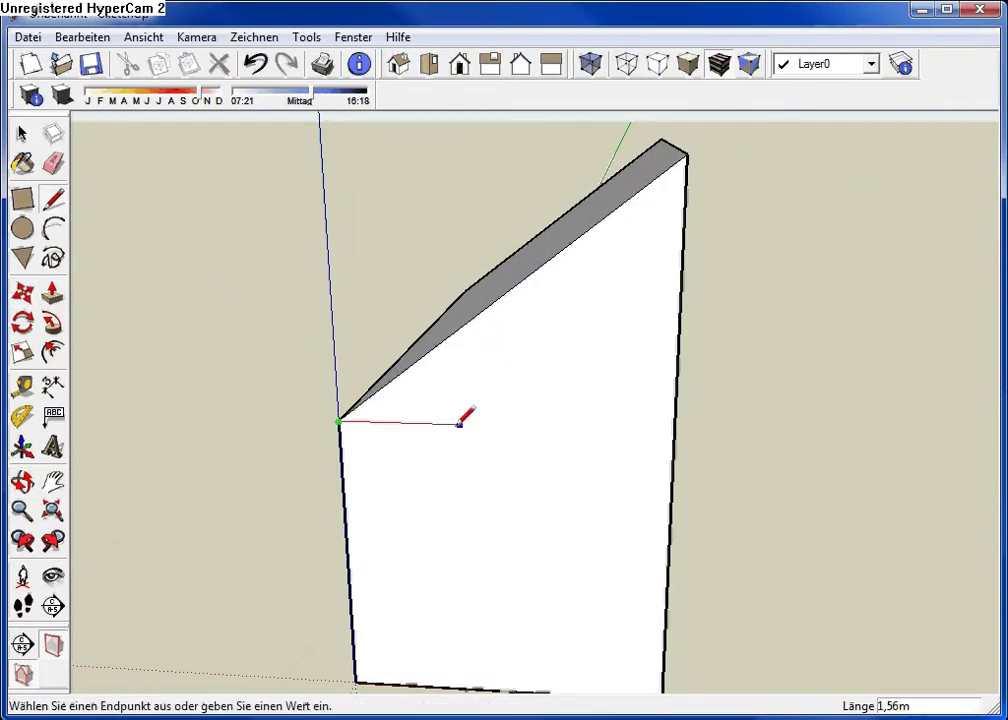
pyautogui.click(674, 431)
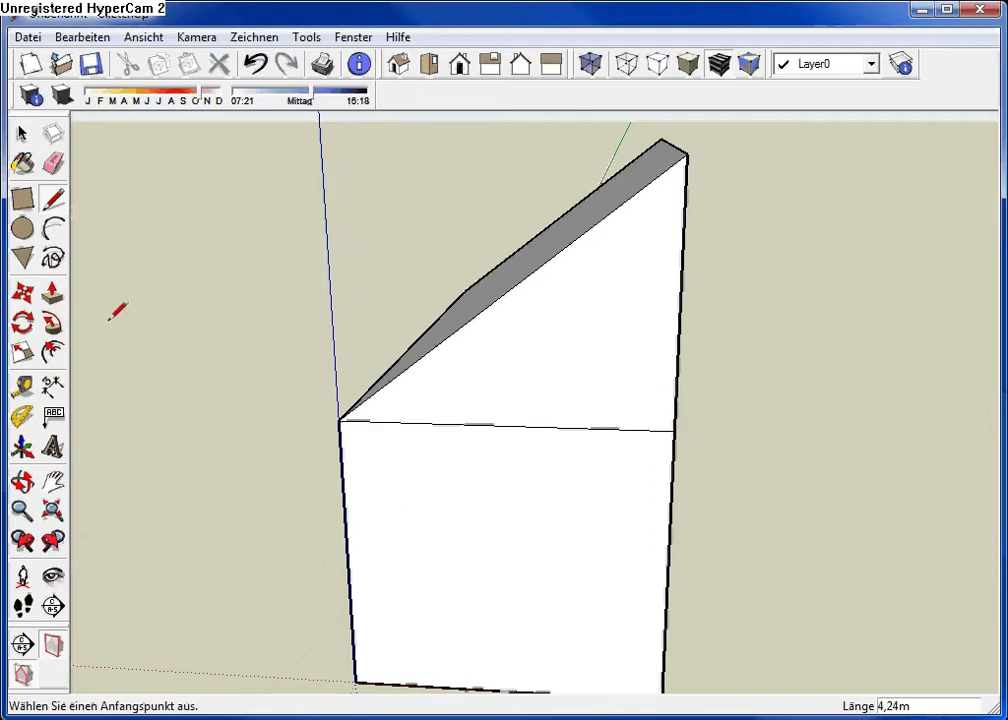
# - Offset the upper triangular gable face to create an inset border
pyautogui.click(52, 350)
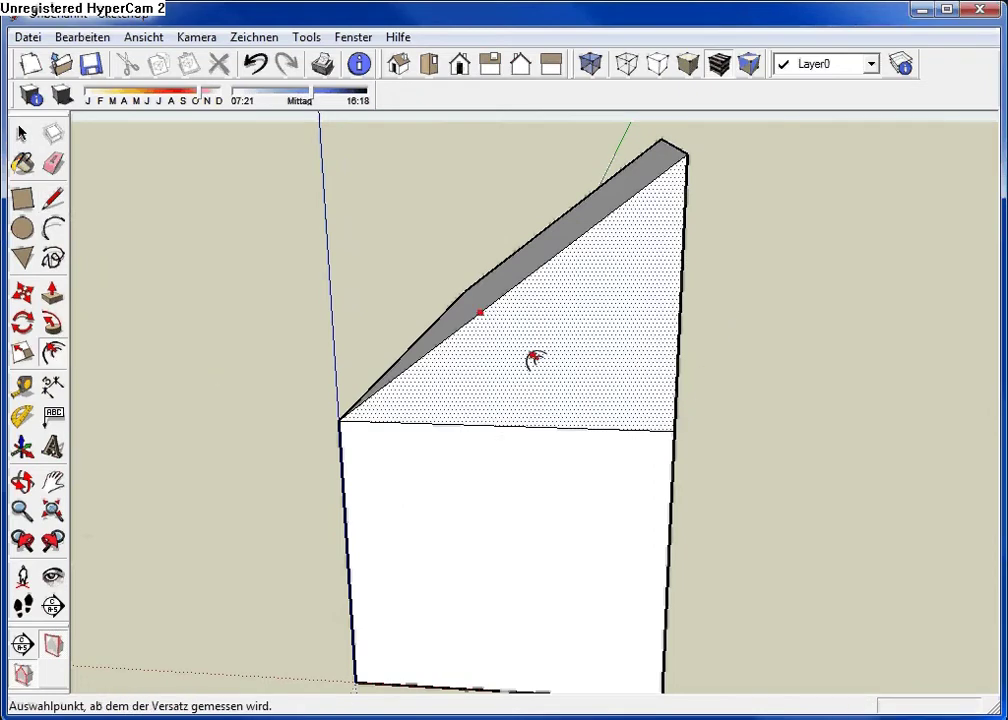
pyautogui.click(655, 317)
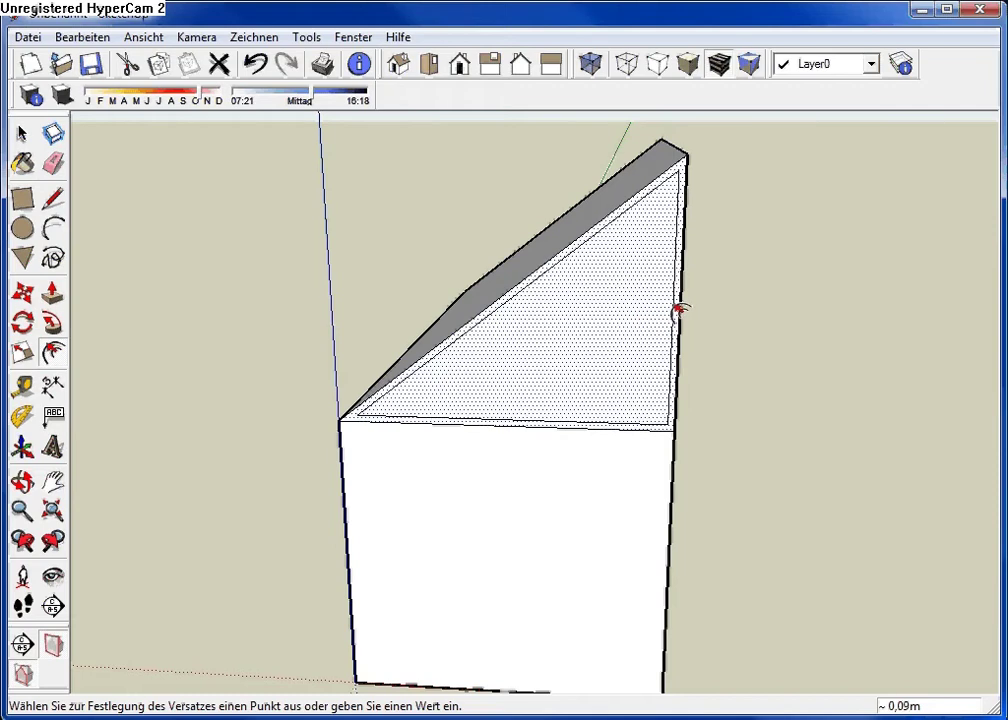
pyautogui.click(677, 311)
pyautogui.click(53, 198)
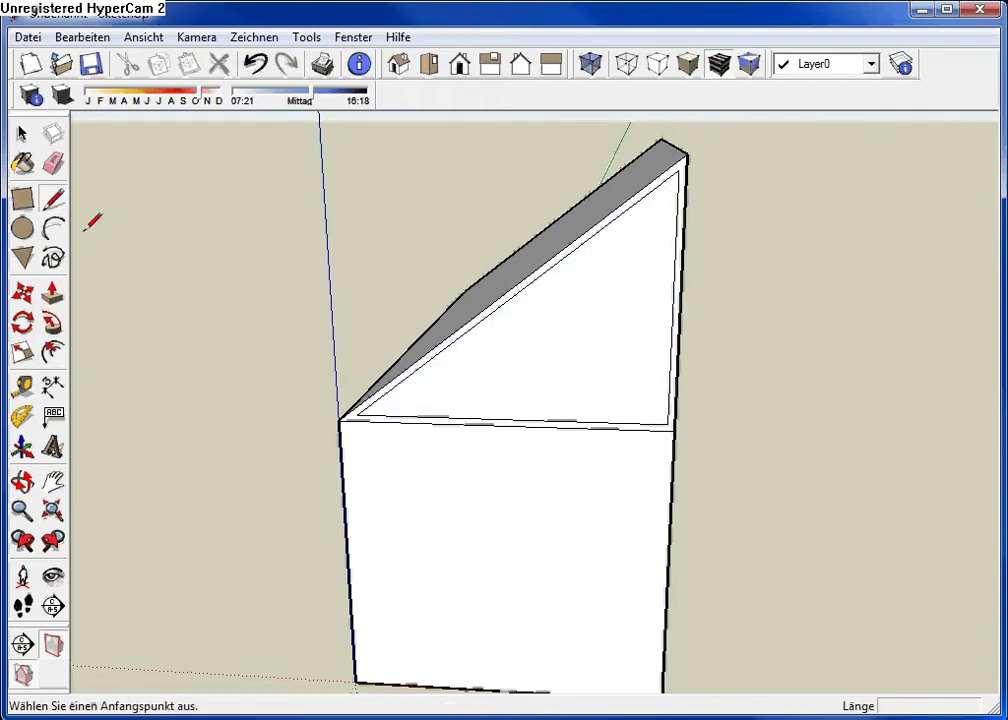
# - Draw a short connecting line at the gable's lower corner
pyautogui.scroll(2, 352, 412)
pyautogui.scroll(2, 356, 401)
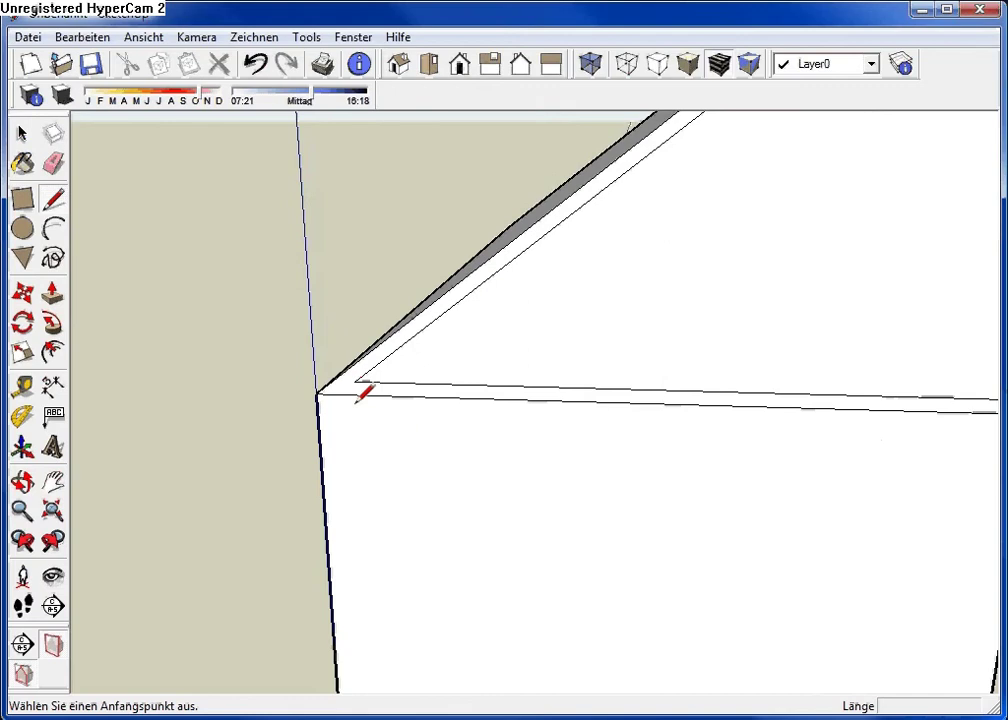
pyautogui.click(355, 382)
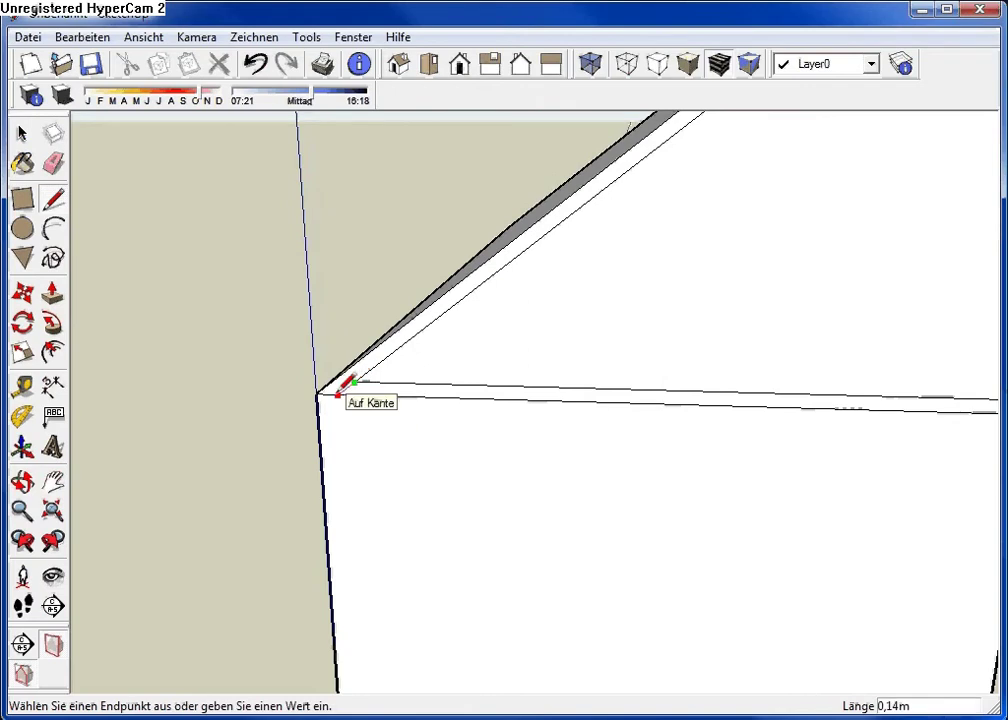
pyautogui.click(338, 394)
pyautogui.scroll(-1, 631, 351)
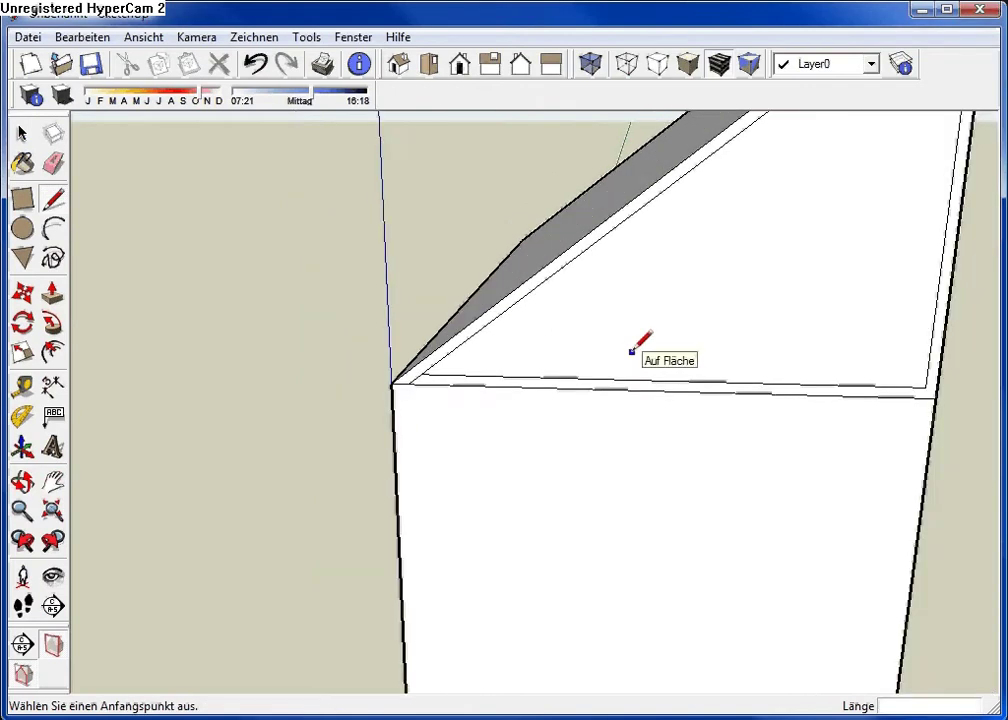
pyautogui.moveTo(777, 333); pyautogui.dragTo(614, 342, button='middle')
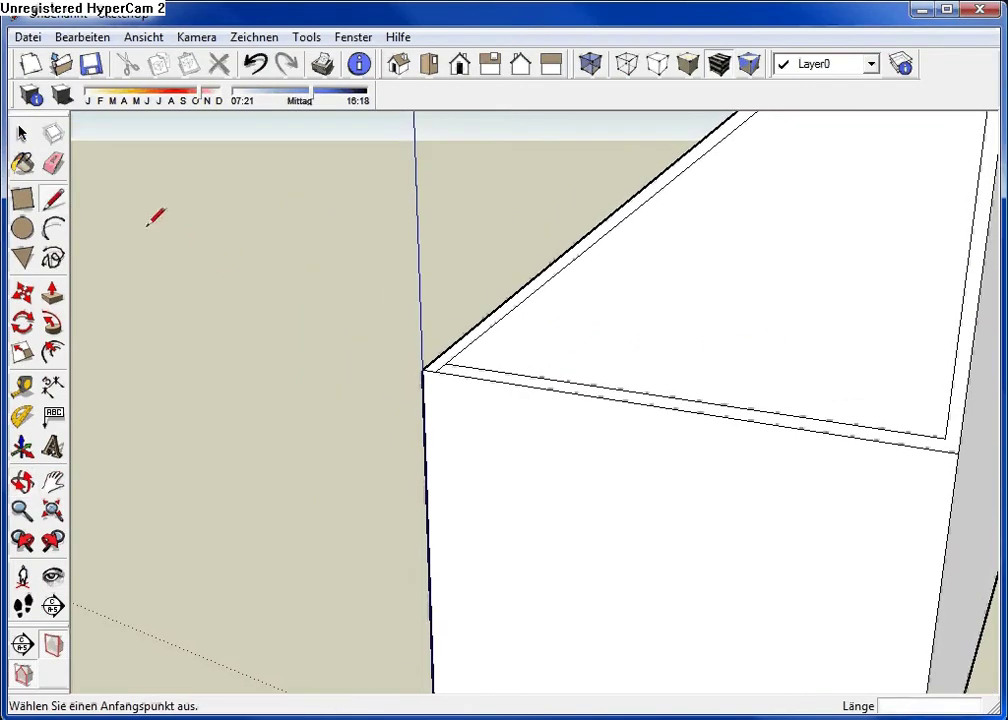
# - Erase the doubled front top edges along the base of the gable
pyautogui.click(54, 168)
pyautogui.moveTo(662, 388); pyautogui.dragTo(663, 394)
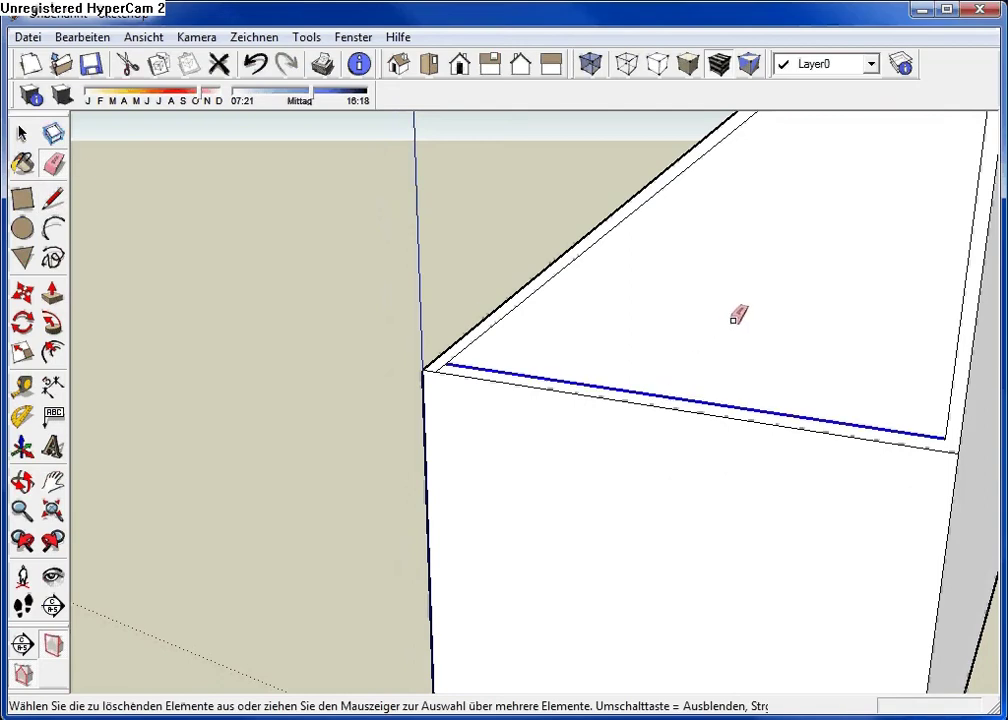
pyautogui.moveTo(733, 320); pyautogui.dragTo(576, 417)
pyautogui.click(579, 396)
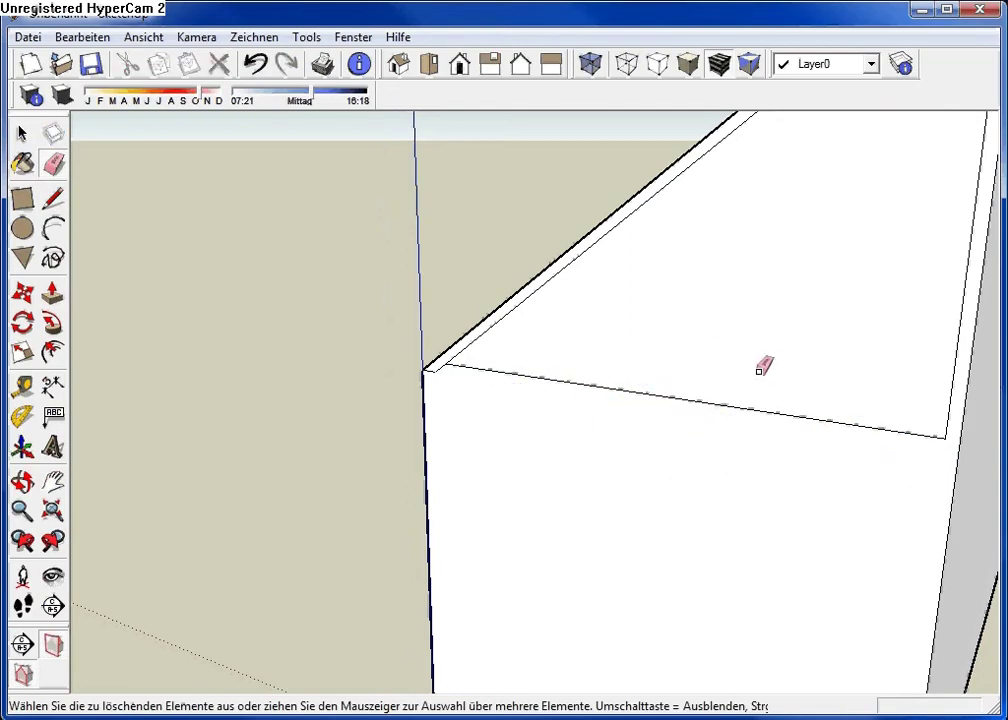
pyautogui.moveTo(508, 420)
pyautogui.mouseDown(button='middle')
pyautogui.moveTo(662, 365)
pyautogui.moveTo(575, 371)
pyautogui.mouseUp(button='middle')
# - Push the side wall out by about 0.25 m
pyautogui.click(52, 292)
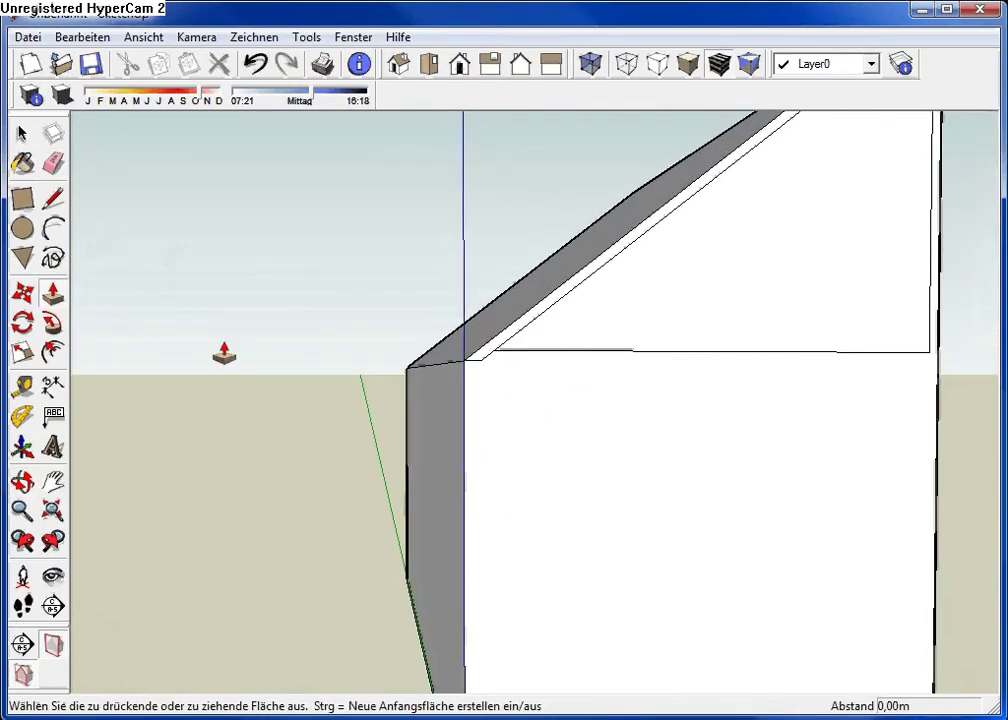
pyautogui.moveTo(443, 407); pyautogui.dragTo(497, 362)
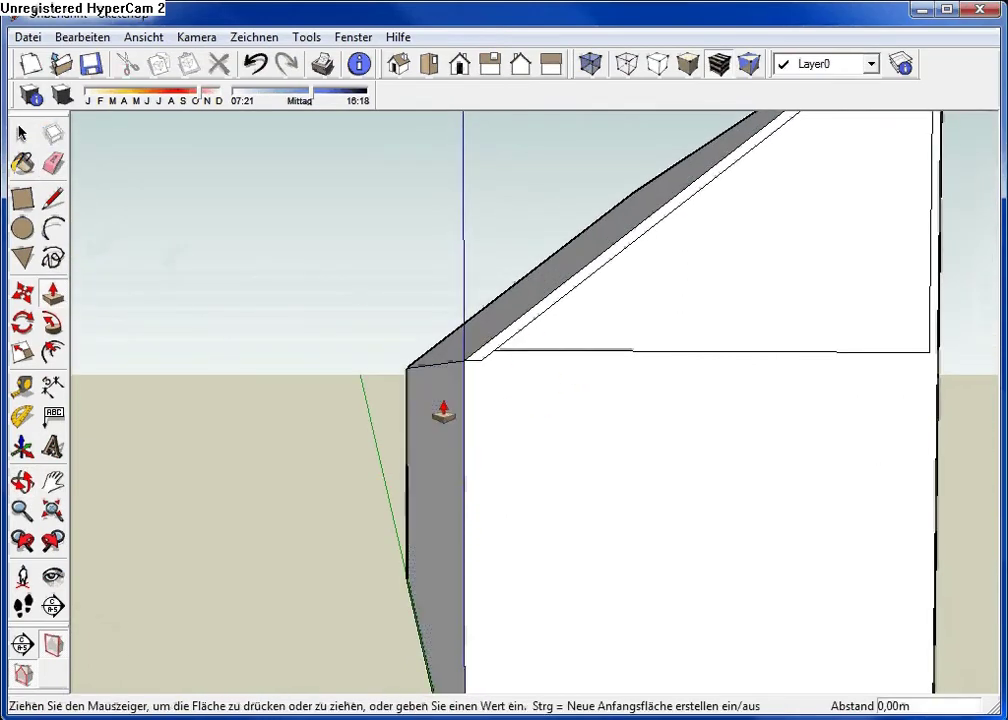
pyautogui.click(494, 362)
pyautogui.moveTo(652, 376)
pyautogui.mouseDown(button='middle')
pyautogui.moveTo(666, 362)
pyautogui.moveTo(528, 368)
pyautogui.mouseUp(button='middle')
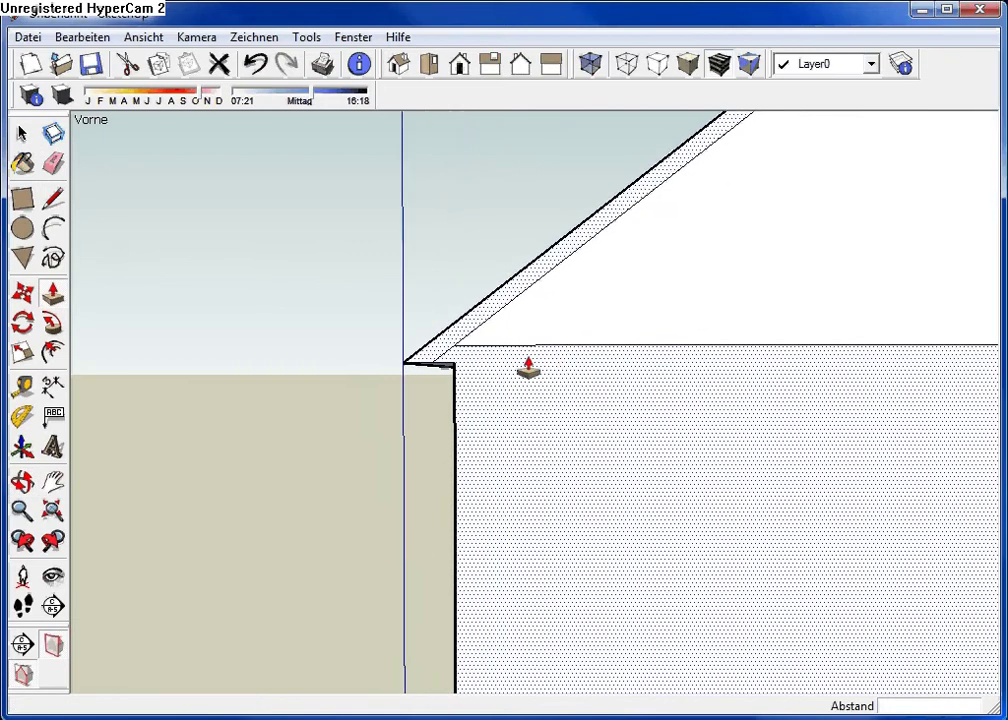
# - Draw a short vertical edge at the gable corner
pyautogui.press('l')
pyautogui.click(453, 363)
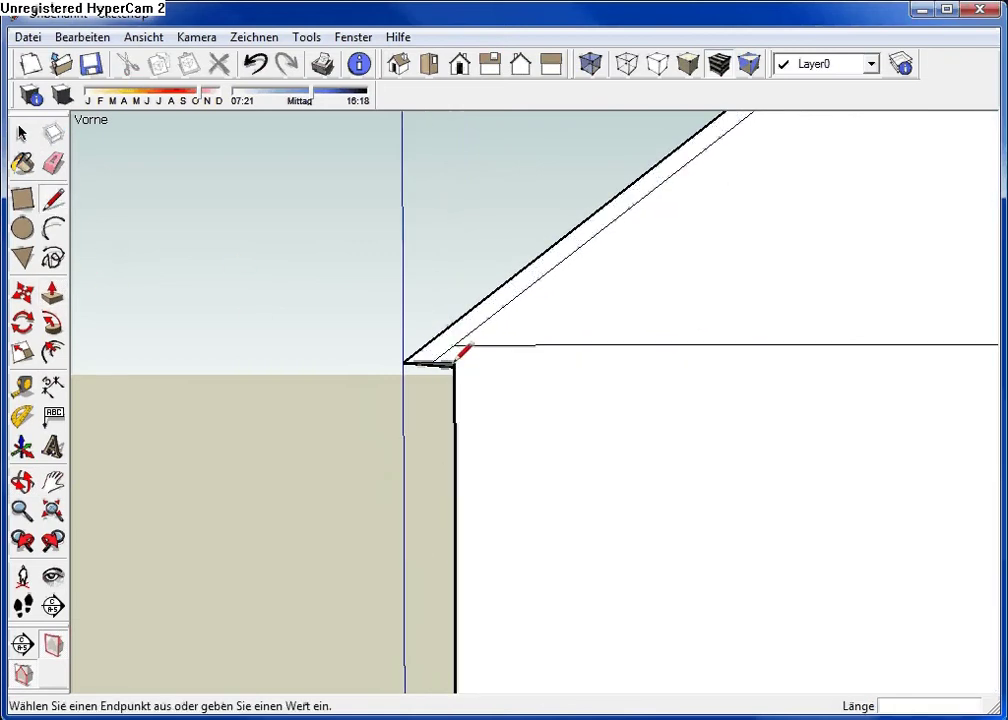
pyautogui.click(453, 347)
pyautogui.moveTo(380, 341); pyautogui.dragTo(468, 319, button='middle')
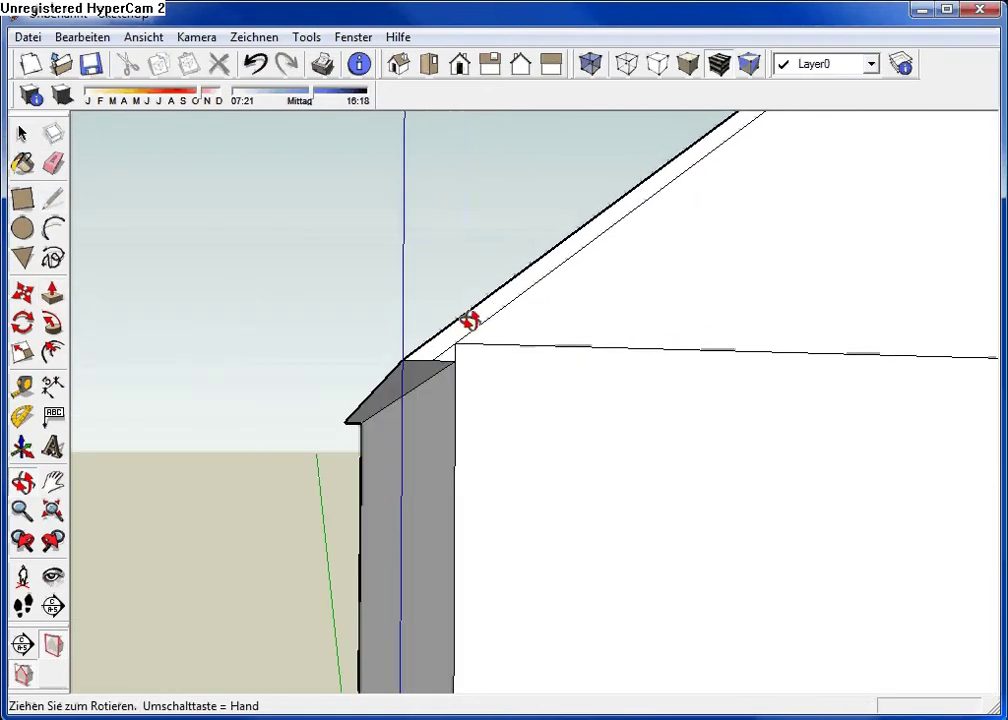
# - Push/Pull the gable face to rework the roof overhang
pyautogui.click(52, 293)
pyautogui.click(448, 358)
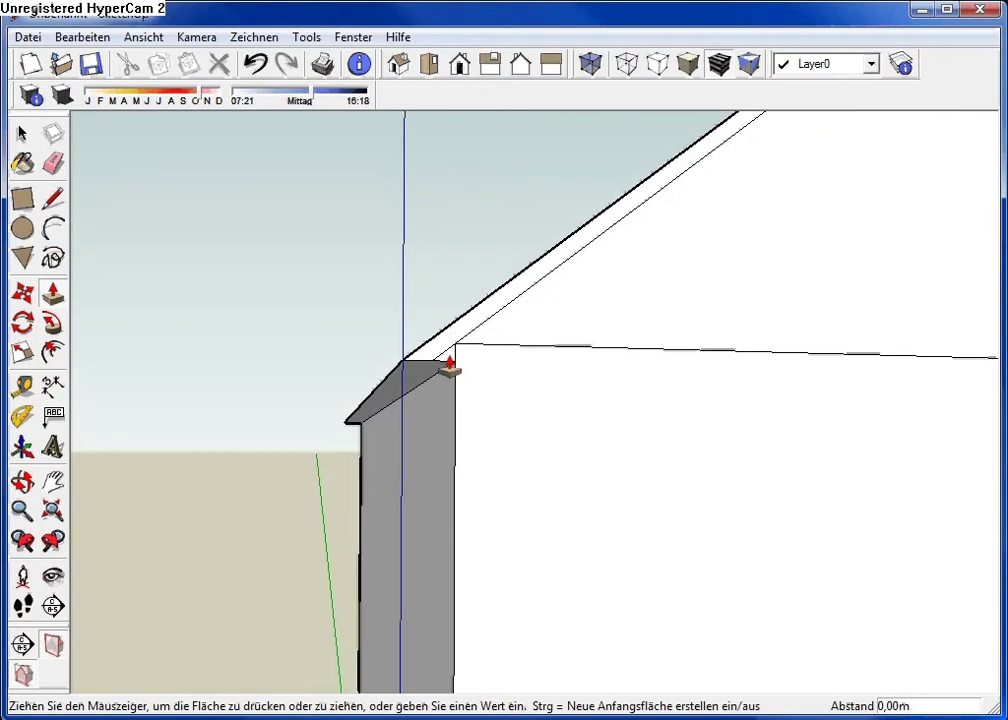
pyautogui.click(355, 432)
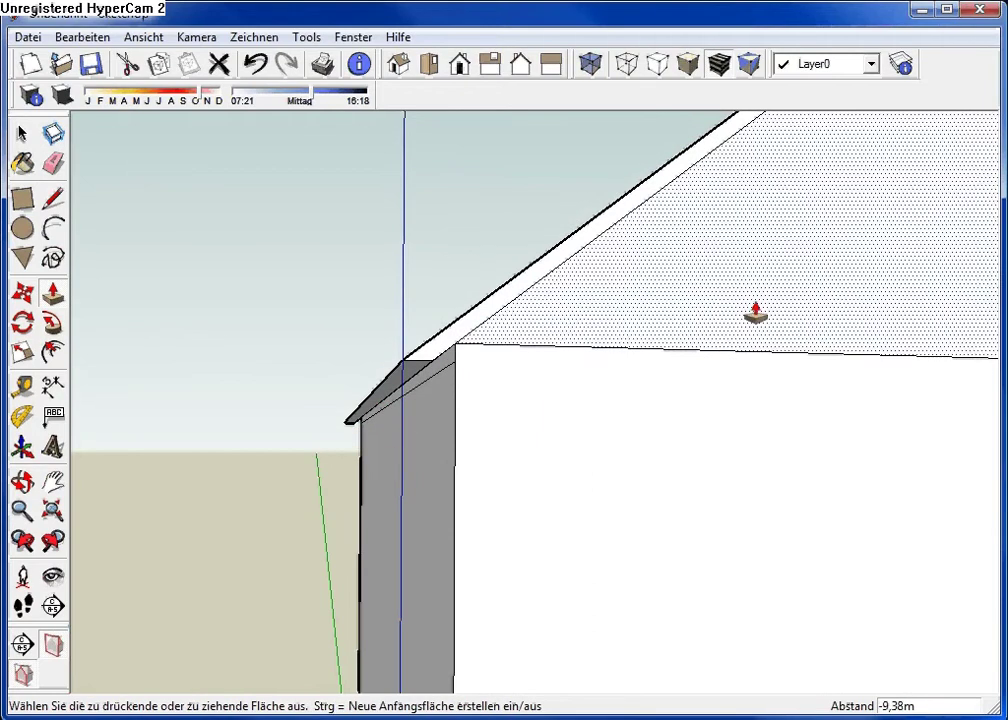
pyautogui.press('e')
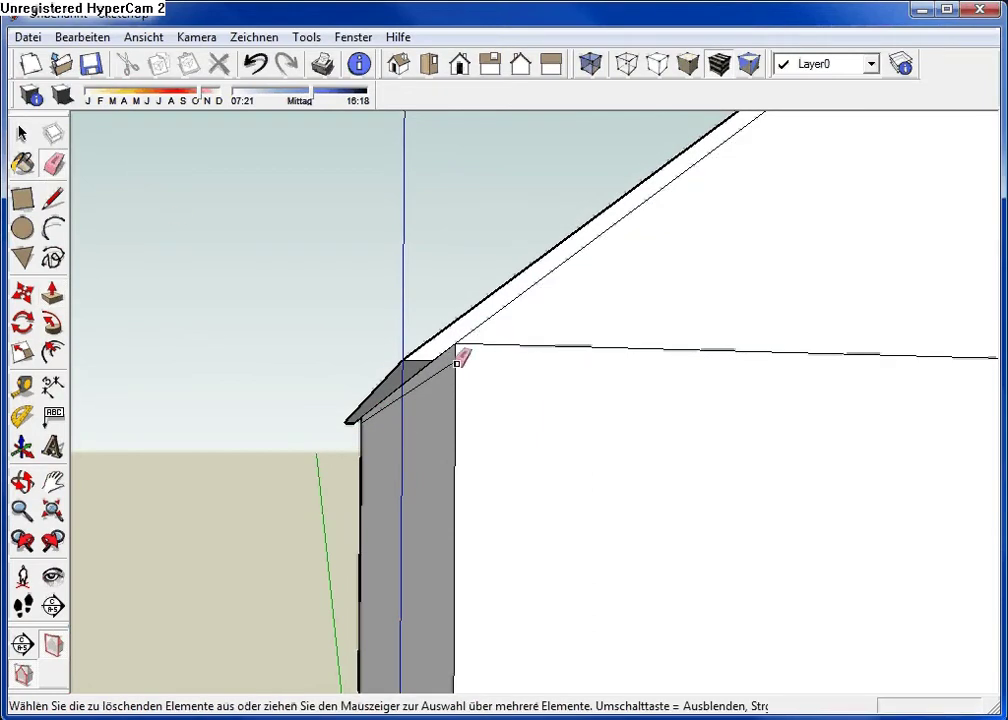
pyautogui.moveTo(452, 358)
pyautogui.mouseDown(button='middle')
pyautogui.moveTo(700, 350)
pyautogui.moveTo(704, 328)
pyautogui.mouseUp(button='middle')
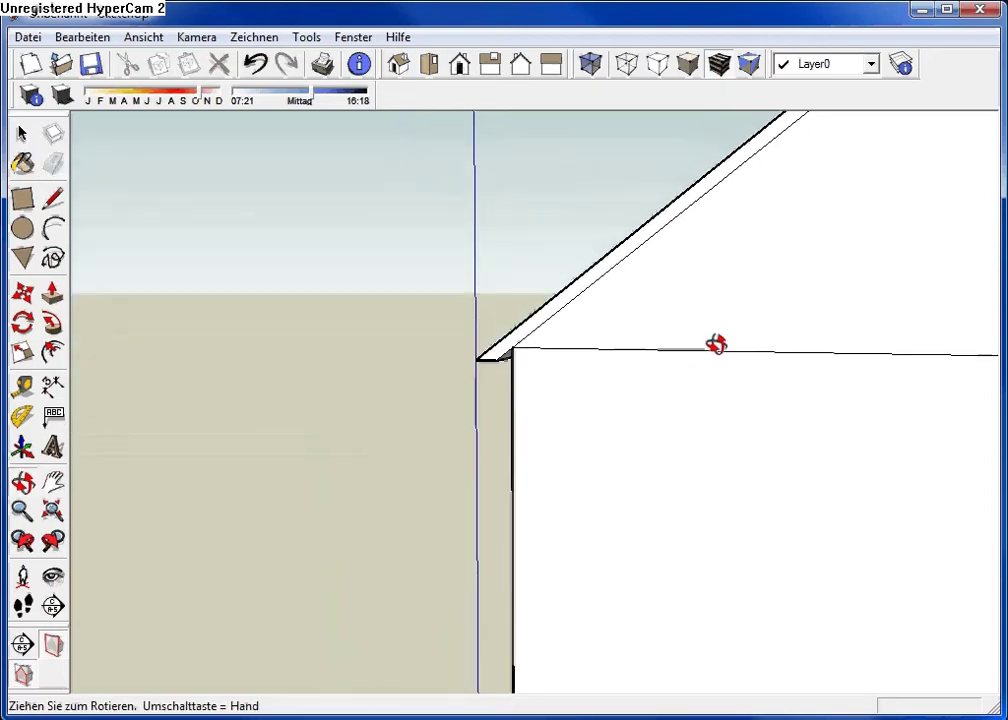
pyautogui.moveTo(757, 270)
pyautogui.mouseDown(button='middle')
pyautogui.moveTo(601, 364)
pyautogui.moveTo(683, 320)
pyautogui.moveTo(745, 337)
pyautogui.moveTo(495, 427)
pyautogui.moveTo(495, 506)
pyautogui.mouseUp(button='middle')
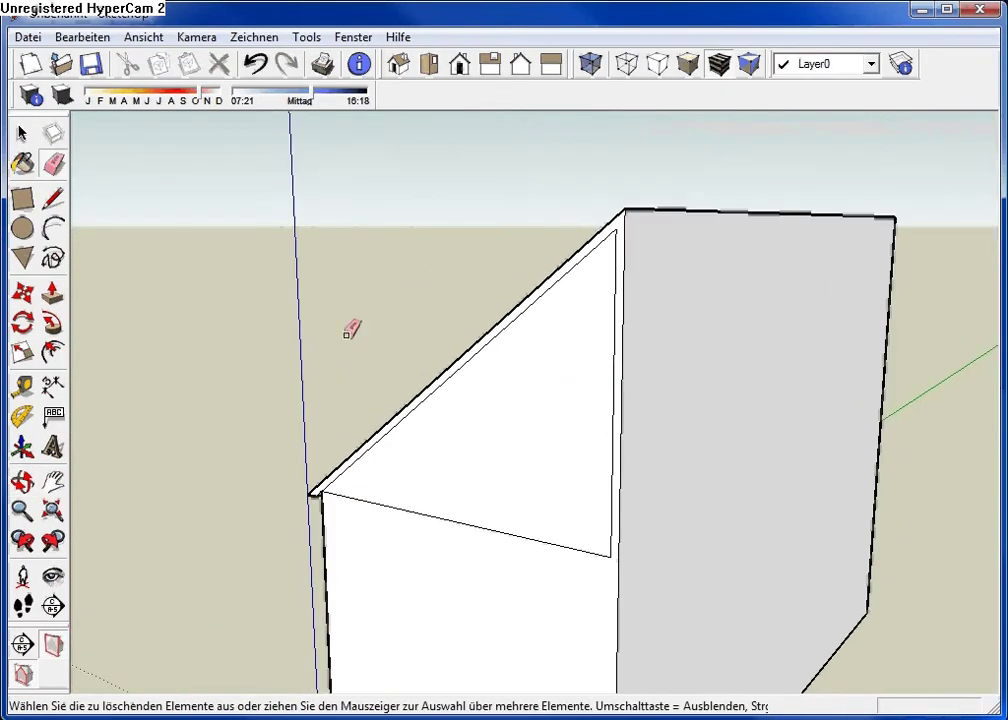
# - Draw a short closing edge at the gable's lower corner
pyautogui.click(53, 197)
pyautogui.click(611, 556)
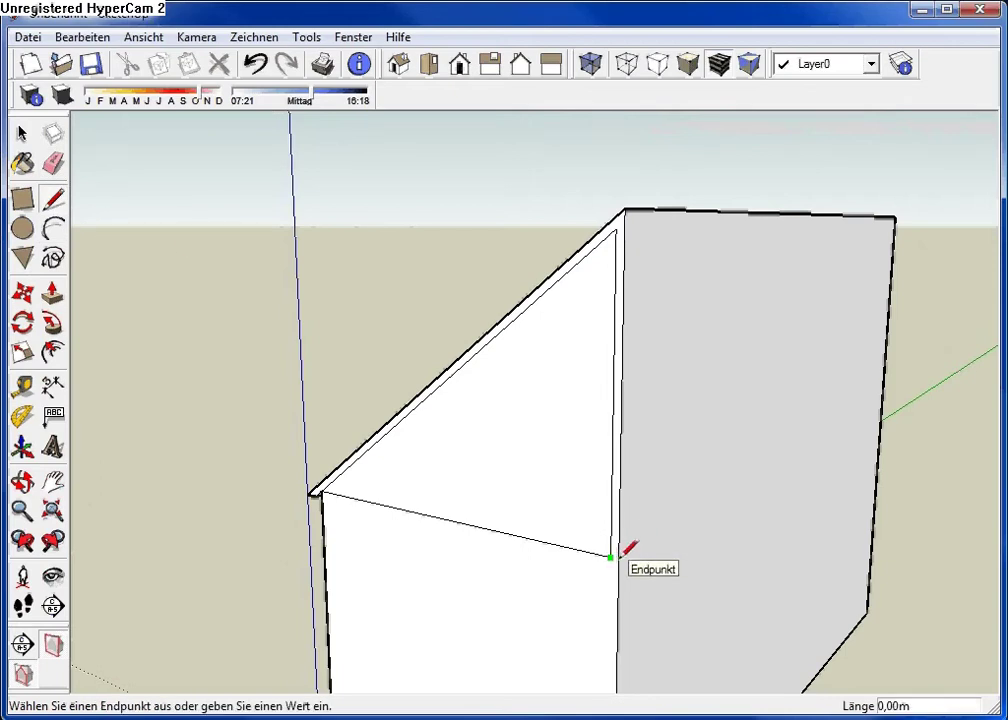
pyautogui.scroll(2, 622, 543)
pyautogui.click(619, 561)
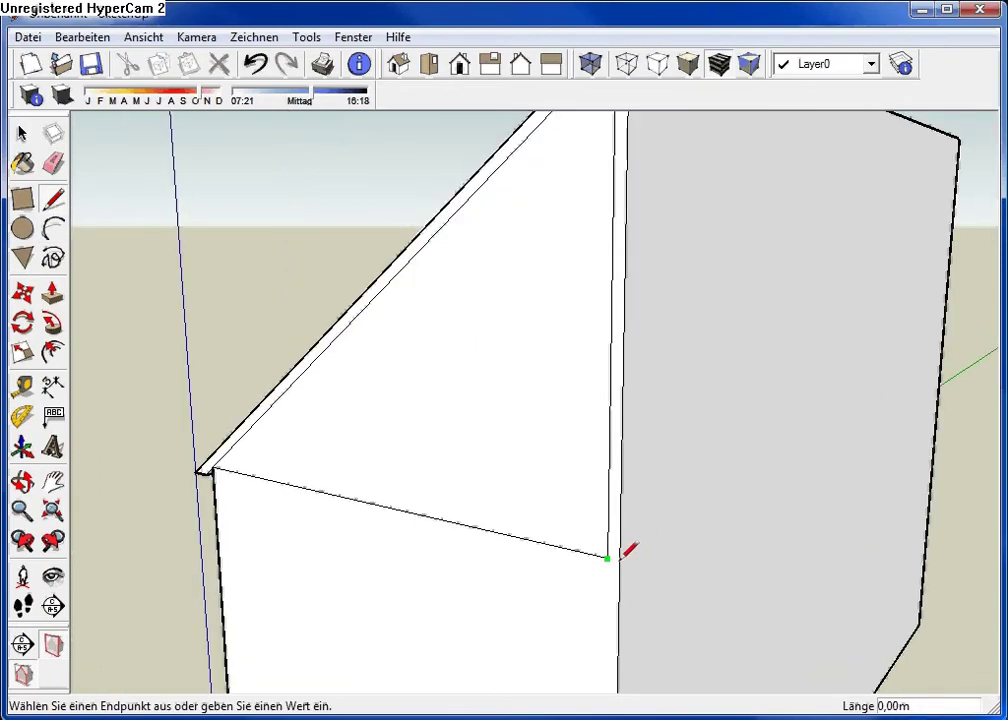
pyautogui.click(619, 561)
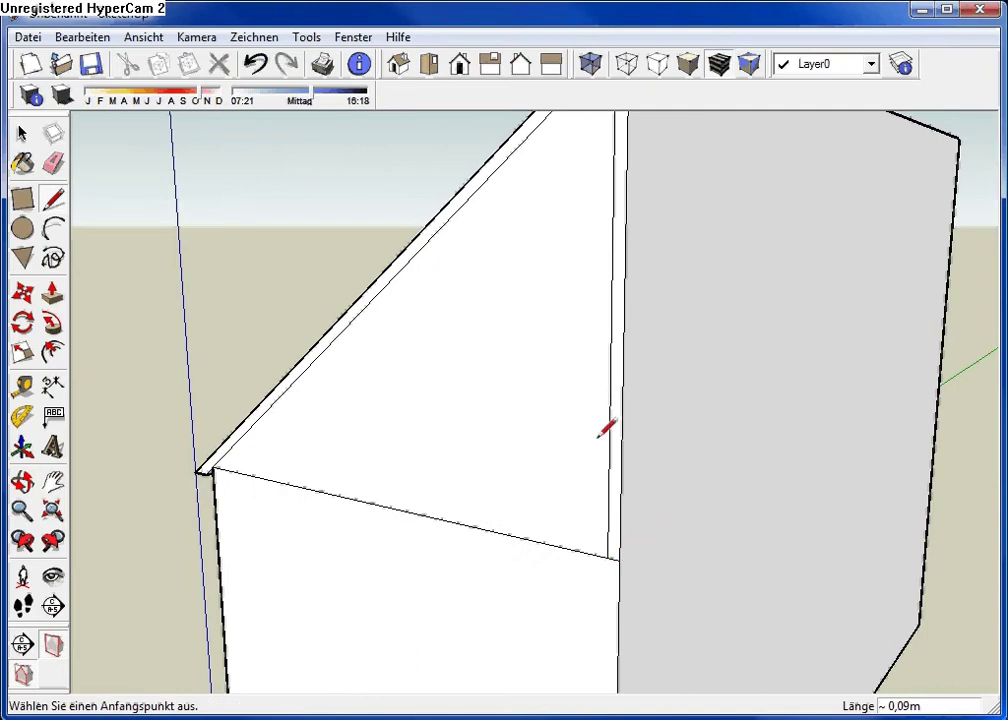
pyautogui.moveTo(605, 430); pyautogui.dragTo(632, 472, button='middle')
pyautogui.moveTo(680, 220); pyautogui.dragTo(650, 268, button='middle')
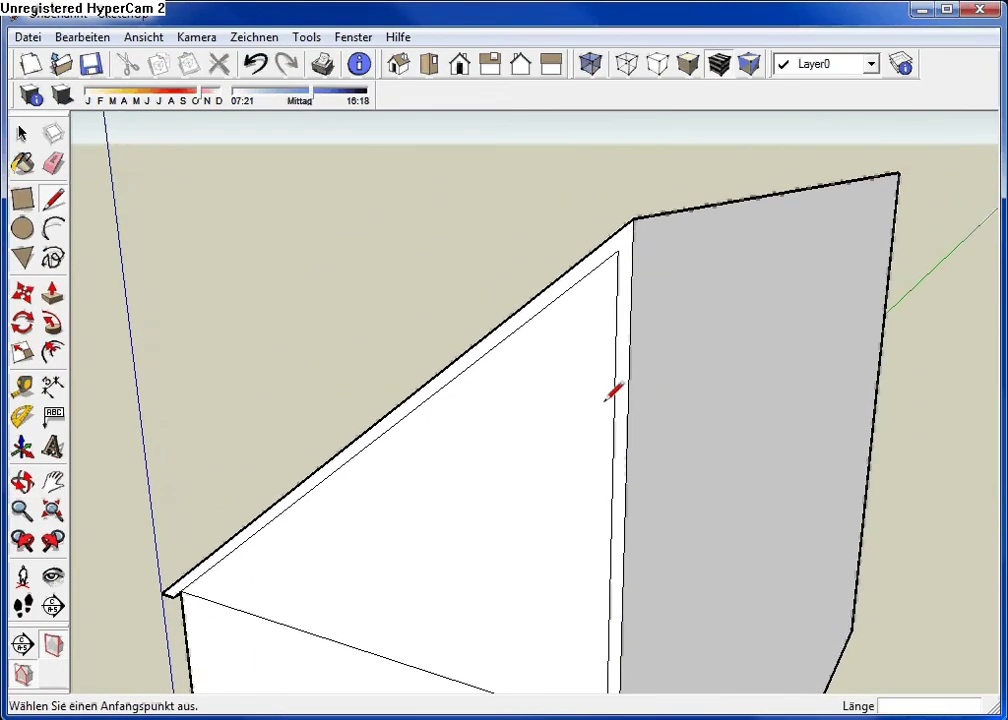
pyautogui.moveTo(606, 402); pyautogui.dragTo(751, 373, button='middle')
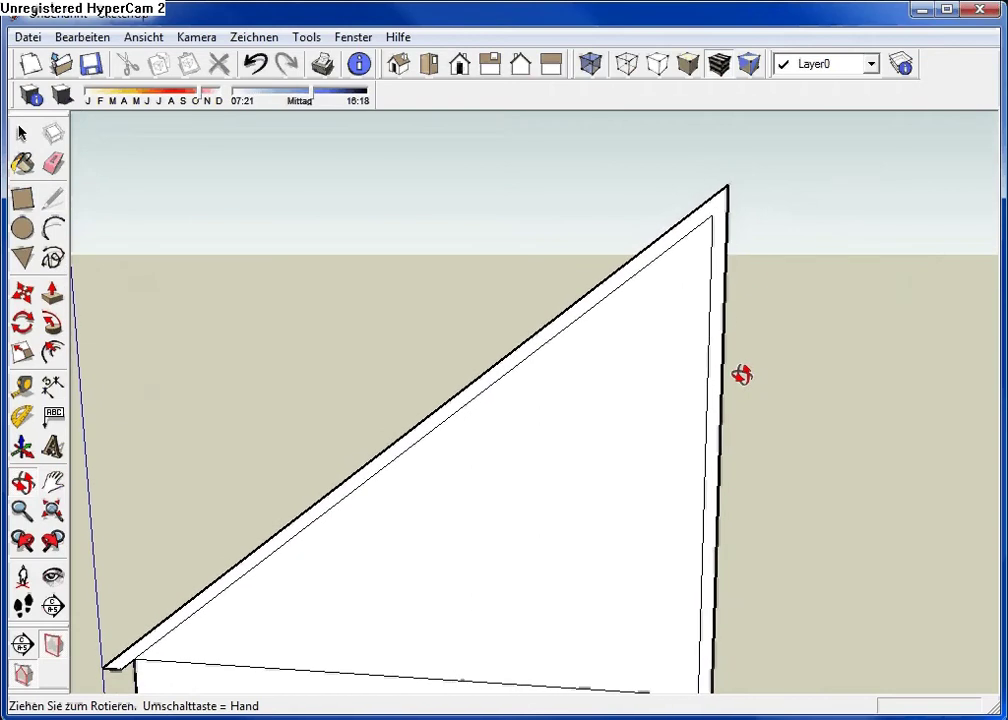
# - Add an edge at the gable's top corner and erase the leftover inner vertical edge
pyautogui.click(713, 215)
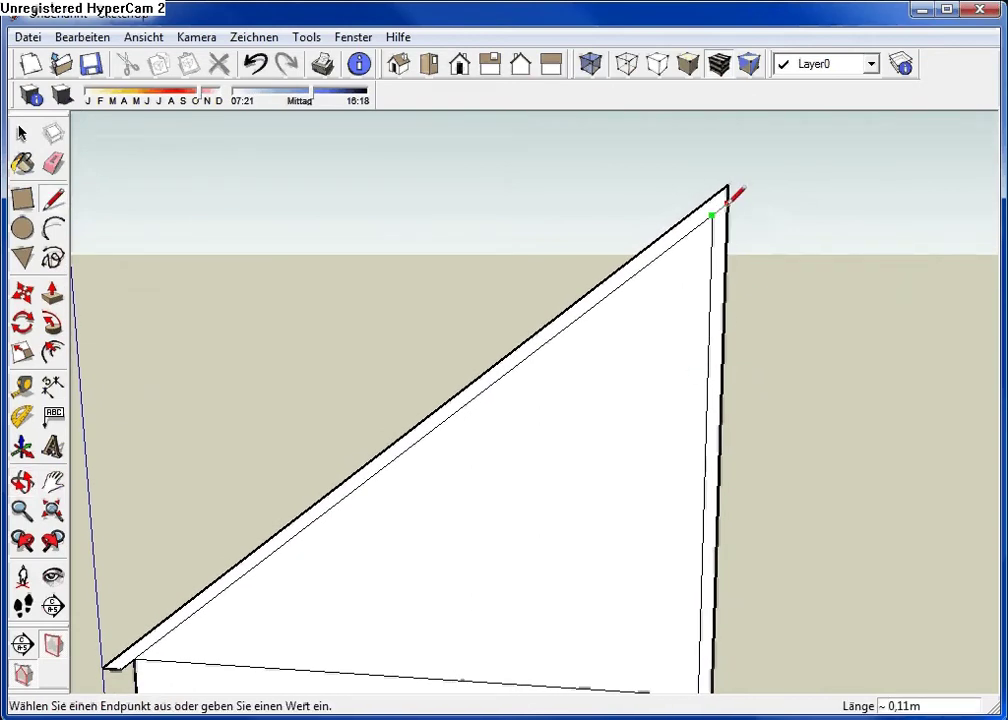
pyautogui.click(727, 203)
pyautogui.press('e')
pyautogui.moveTo(700, 262); pyautogui.dragTo(712, 262)
pyautogui.scroll(-2, 820, 258)
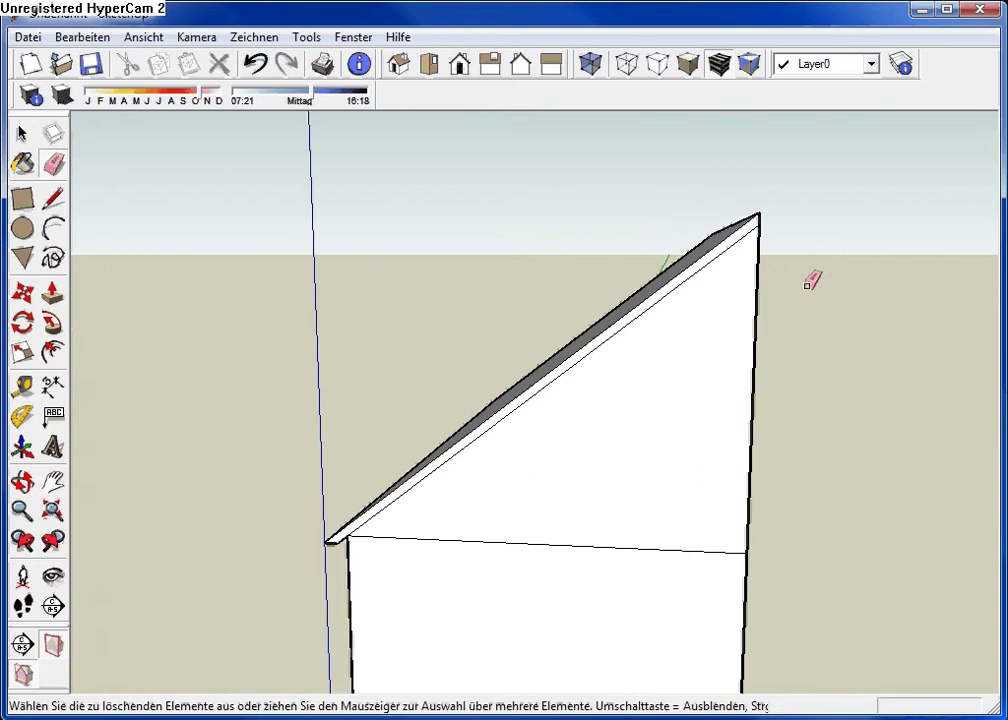
pyautogui.moveTo(826, 312)
pyautogui.mouseDown(button='middle')
pyautogui.moveTo(828, 367)
pyautogui.moveTo(691, 382)
pyautogui.moveTo(736, 371)
pyautogui.moveTo(569, 290)
pyautogui.moveTo(711, 275)
pyautogui.moveTo(670, 326)
pyautogui.moveTo(642, 333)
pyautogui.mouseUp(button='middle')
# - Select the entire half-house and make it a group (Gruppieren)
pyautogui.press('e')
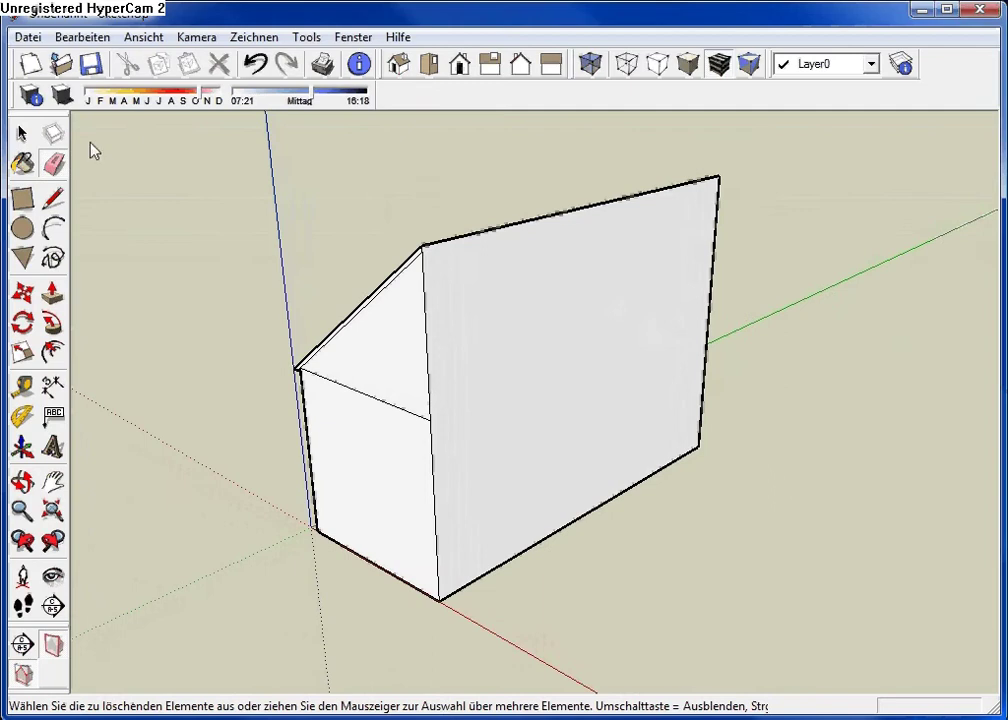
pyautogui.click(22, 133)
pyautogui.tripleClick(508, 351)
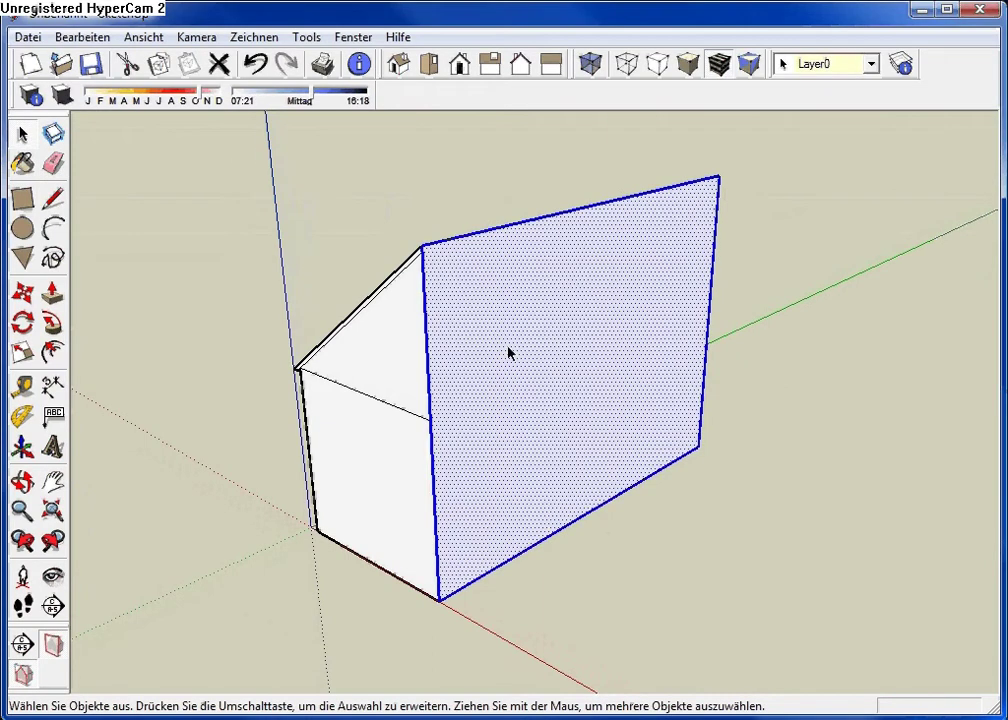
pyautogui.rightClick(508, 352)
pyautogui.click(602, 519)
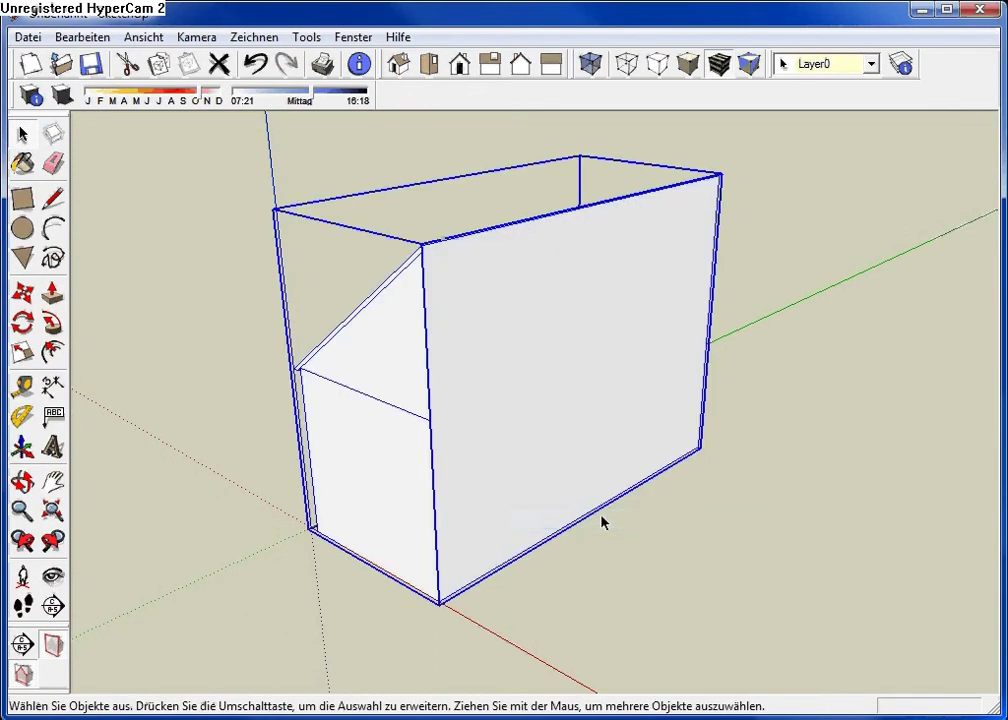
# - Copy the group with Move+Ctrl to the half-house's far corner
pyautogui.click(36, 300)
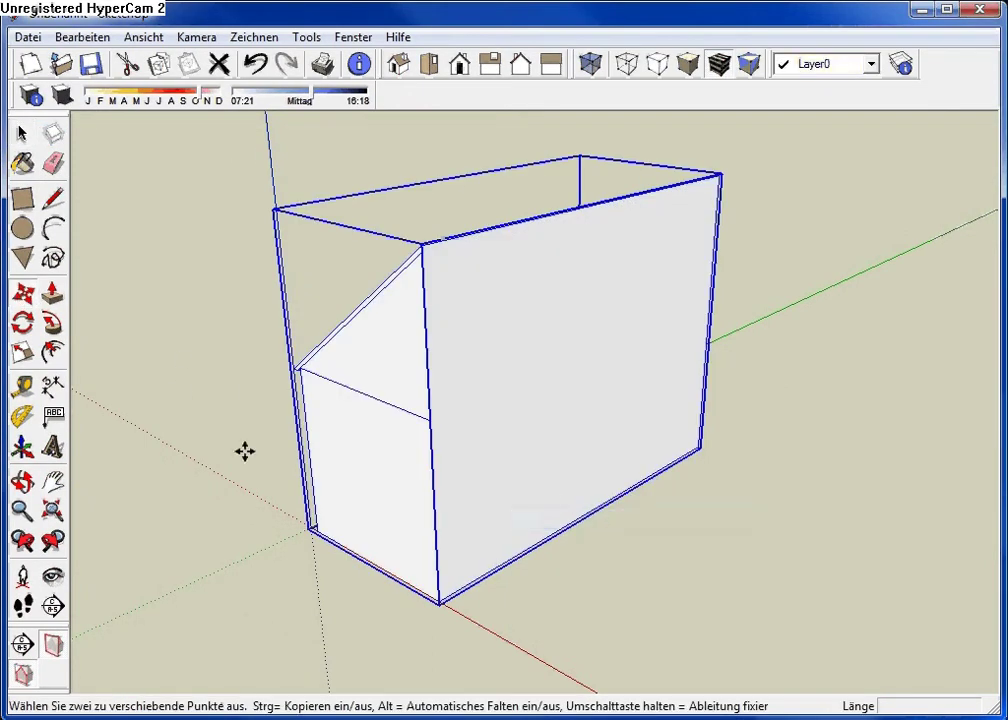
pyautogui.scroll(2, 335, 545)
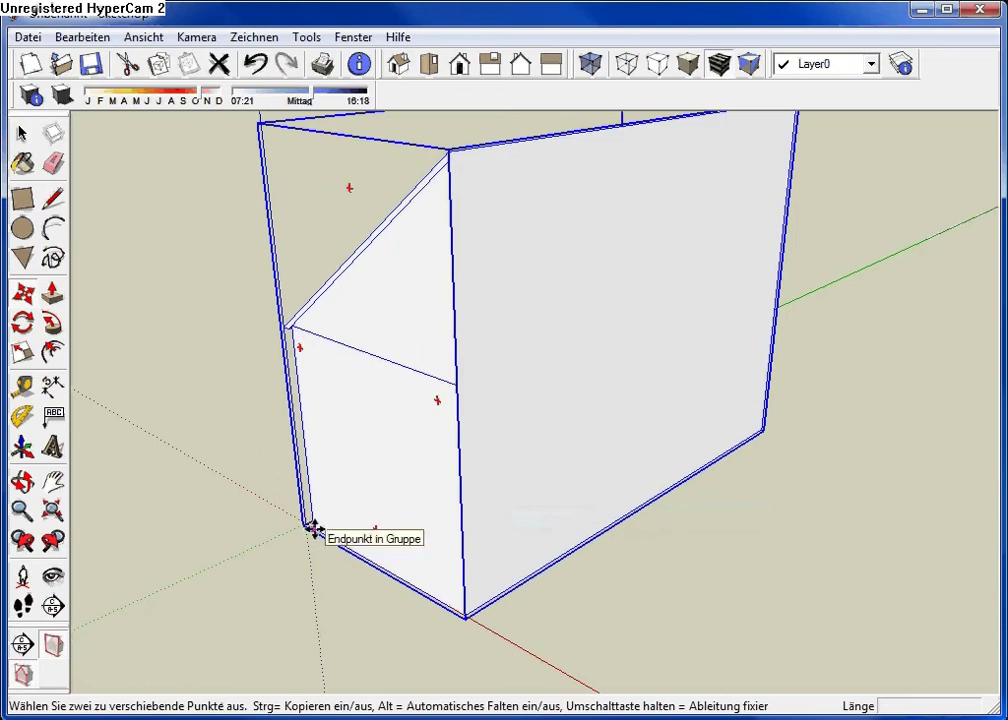
pyautogui.click(311, 527)
pyautogui.press('ctrl')
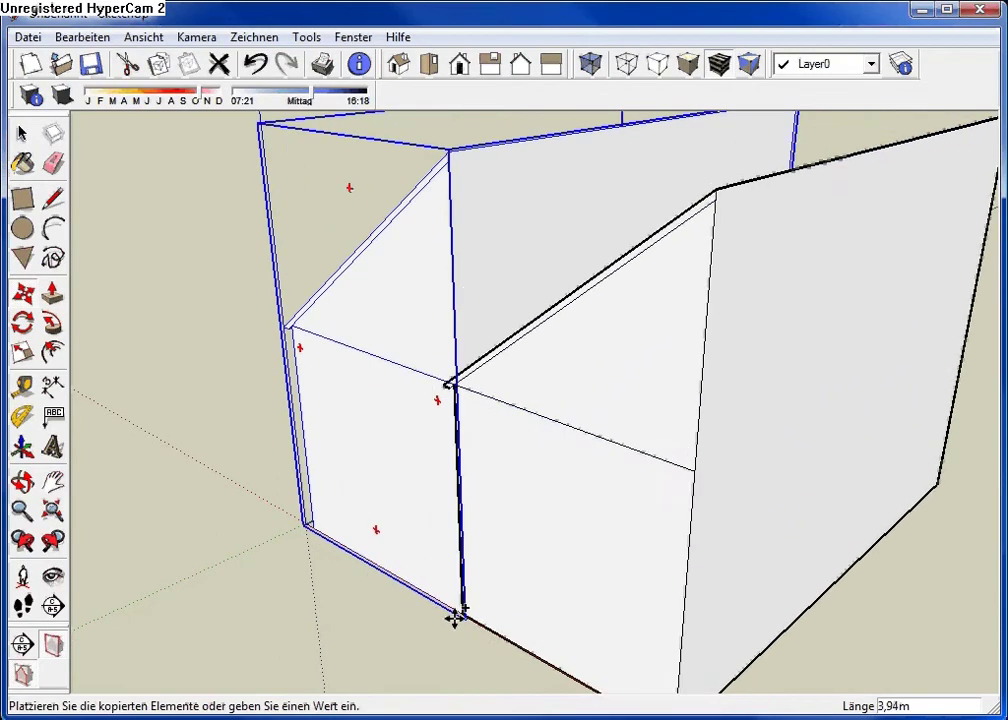
pyautogui.click(465, 613)
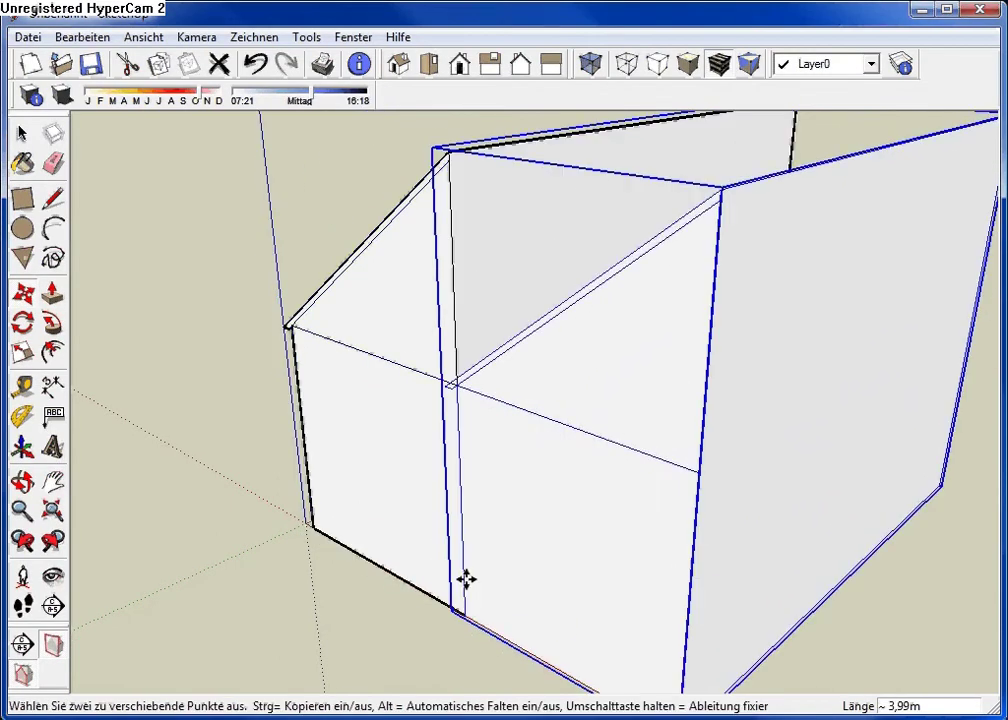
# - Scale the copy by -1 along the red axis to mirror it
pyautogui.press('s')
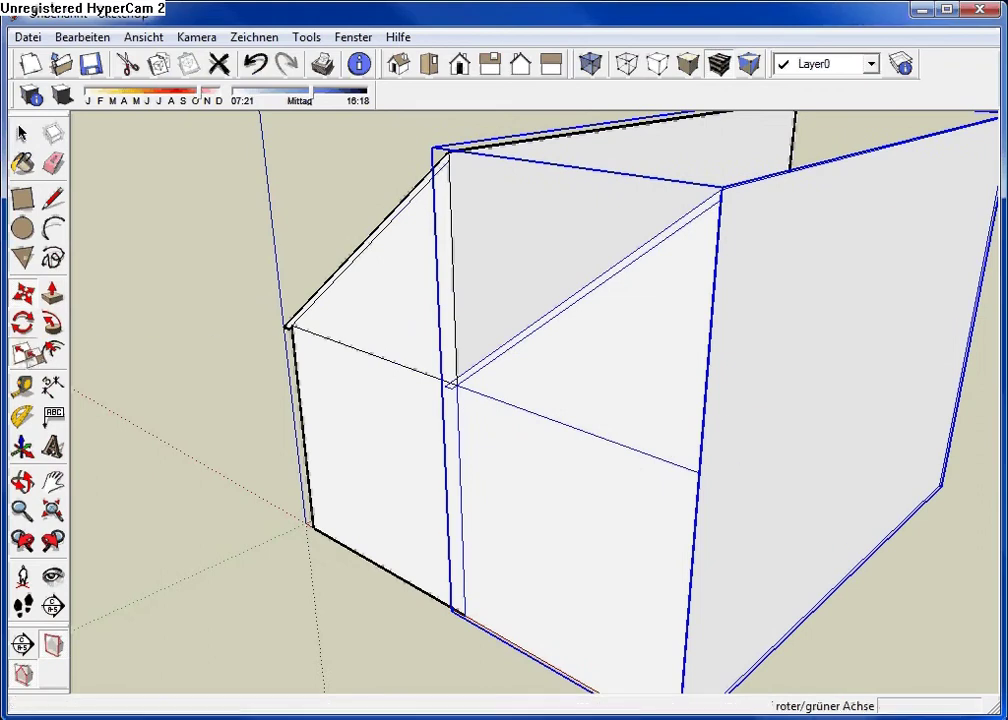
pyautogui.moveTo(866, 386); pyautogui.dragTo(641, 334)
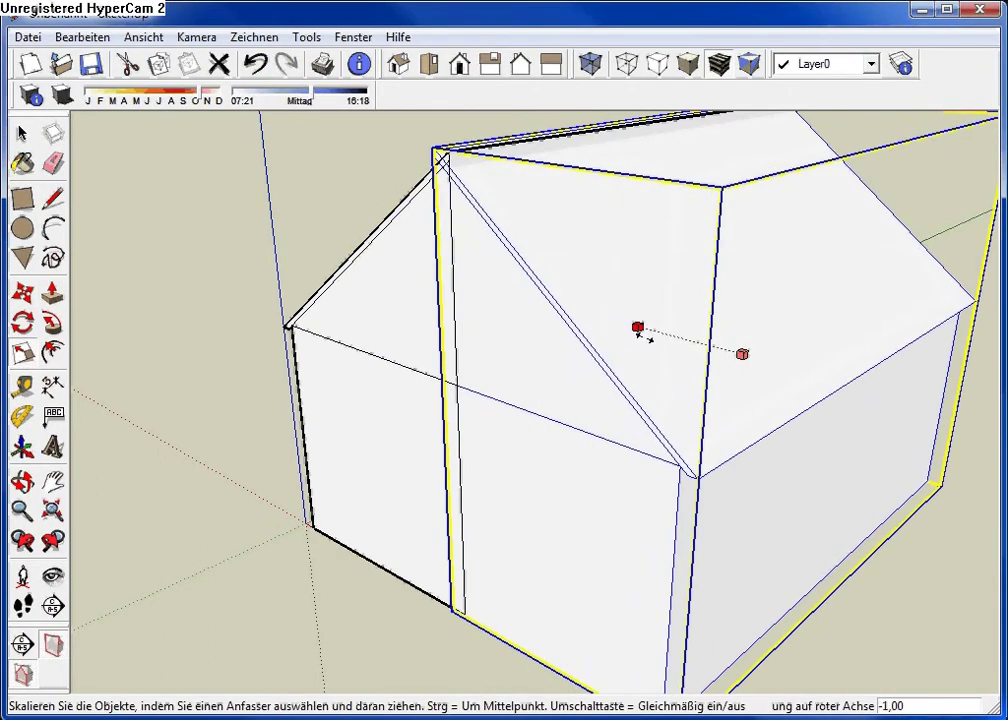
pyautogui.moveTo(648, 337); pyautogui.dragTo(756, 298, button='middle')
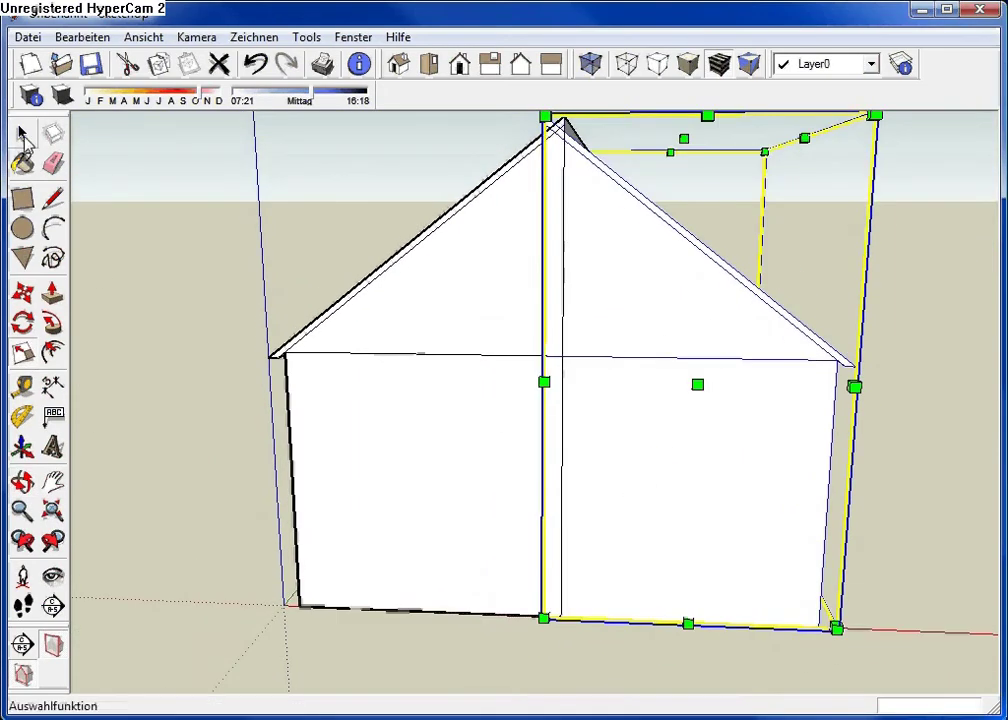
# - Slide the mirrored half flush against the original's ridge to complete the house
pyautogui.click(22, 292)
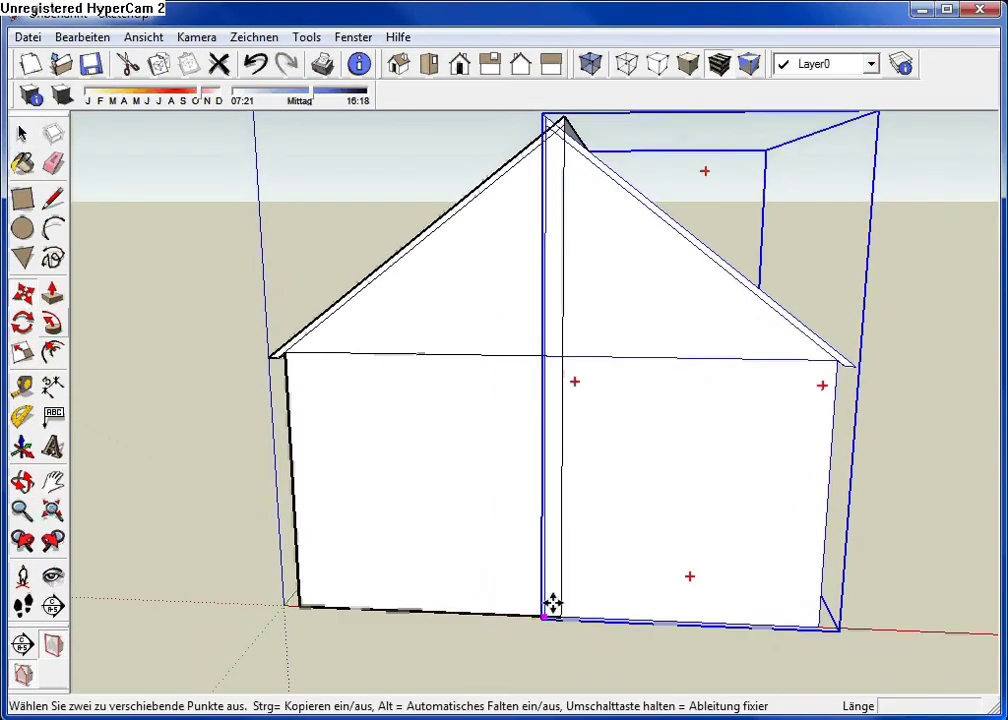
pyautogui.moveTo(543, 615); pyautogui.dragTo(560, 612)
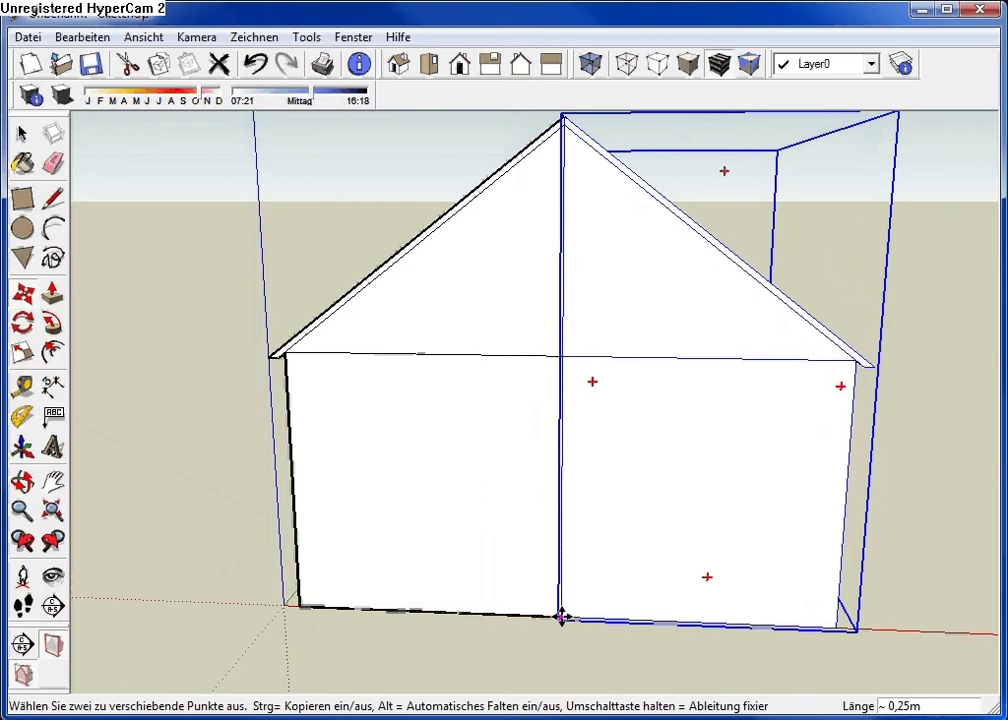
pyautogui.moveTo(800, 334)
pyautogui.mouseDown(button='middle')
pyautogui.moveTo(583, 407)
pyautogui.moveTo(576, 385)
pyautogui.mouseUp(button='middle')
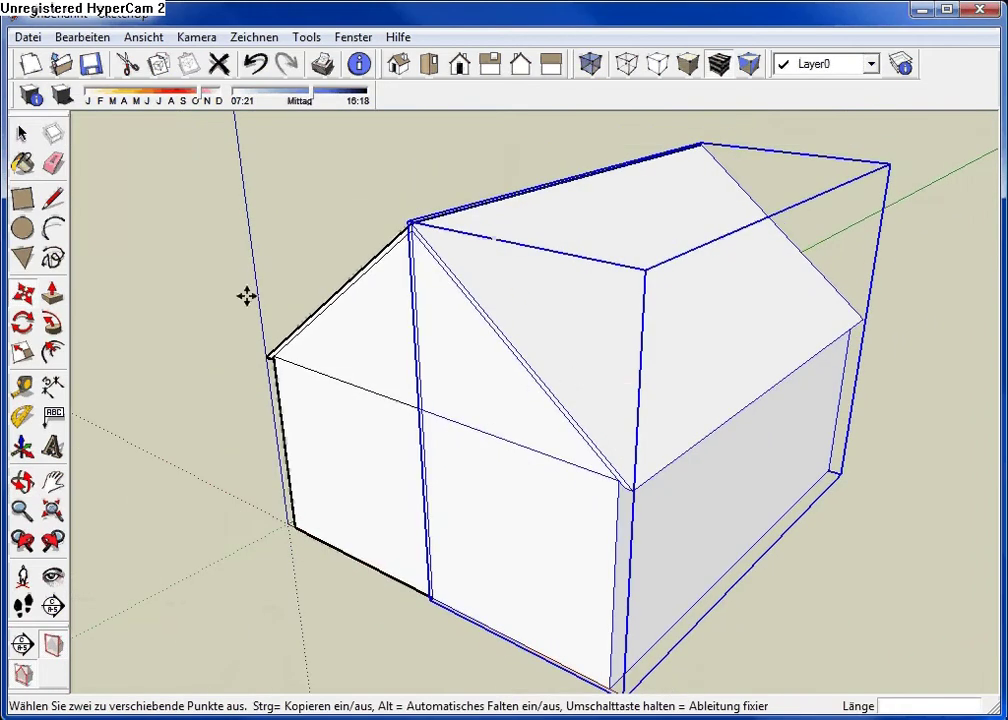
pyautogui.click(22, 134)
pyautogui.moveTo(344, 232); pyautogui.dragTo(666, 405, button='middle')
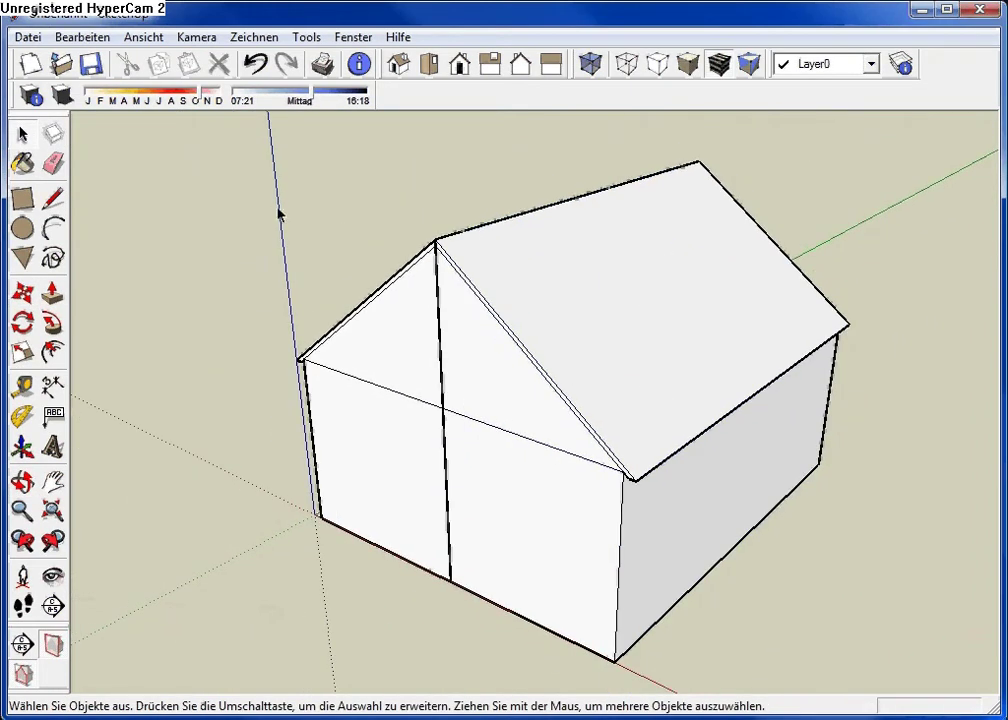
# - Explode the house groups into loose faces and edges
pyautogui.moveTo(226, 125)
pyautogui.mouseDown()
pyautogui.moveTo(407, 252)
pyautogui.moveTo(896, 668)
pyautogui.mouseUp()
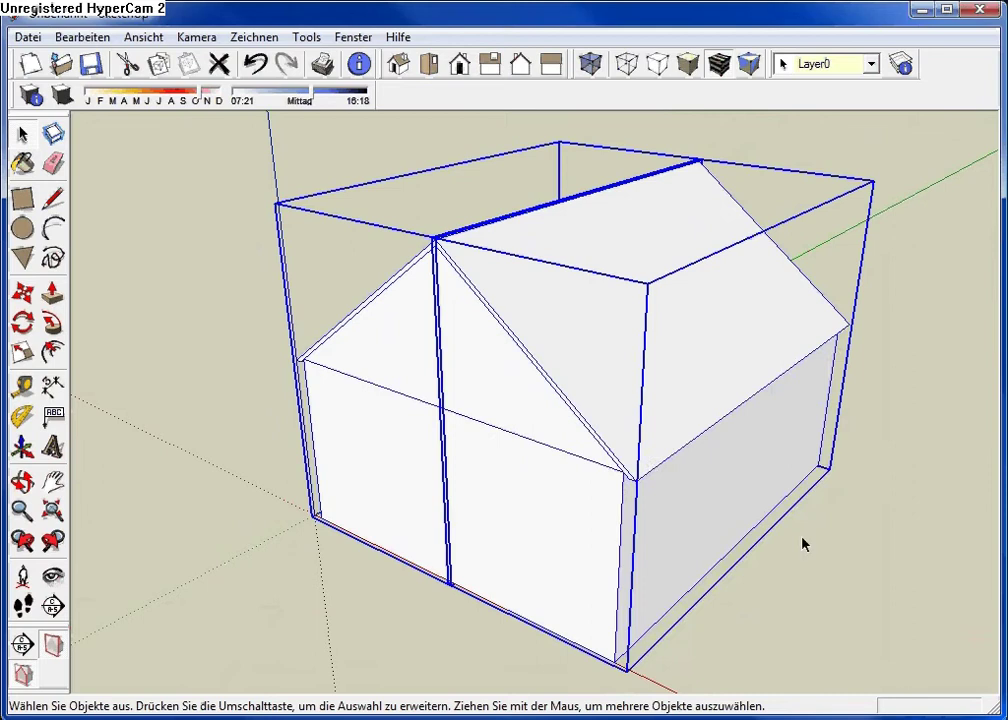
pyautogui.rightClick(592, 356)
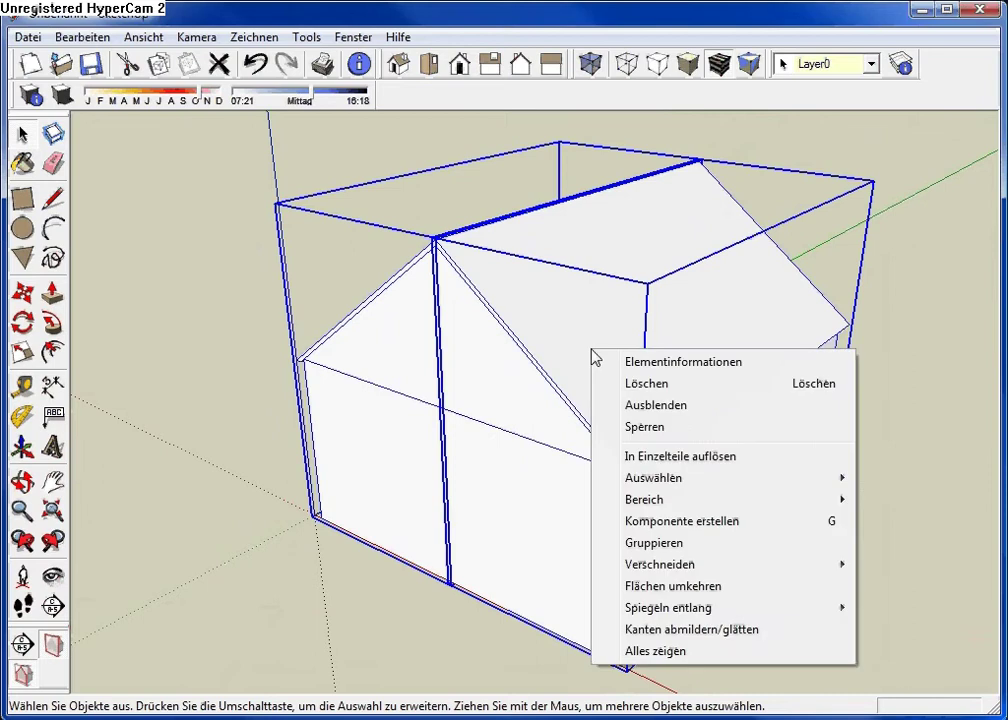
pyautogui.click(593, 457)
pyautogui.click(801, 553)
pyautogui.moveTo(569, 410)
pyautogui.mouseDown(button='middle')
pyautogui.moveTo(376, 421)
pyautogui.moveTo(524, 365)
pyautogui.mouseUp(button='middle')
# - Erase the vertical and horizontal edges dividing the gable and front wall
pyautogui.press('e')
pyautogui.moveTo(512, 298); pyautogui.dragTo(525, 296)
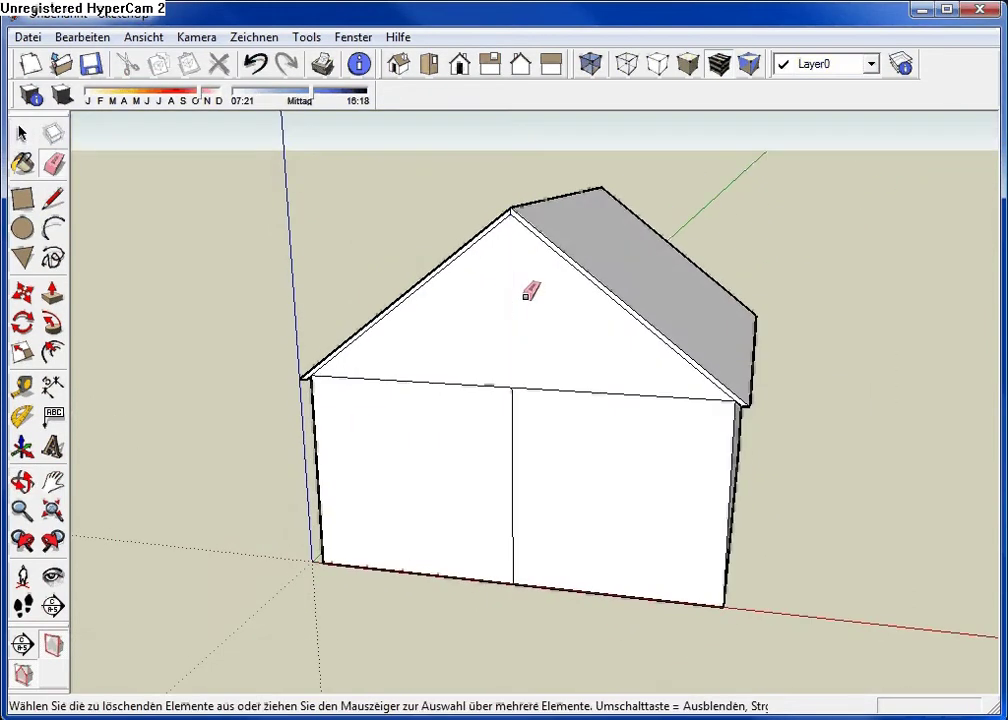
pyautogui.moveTo(481, 456); pyautogui.dragTo(554, 428)
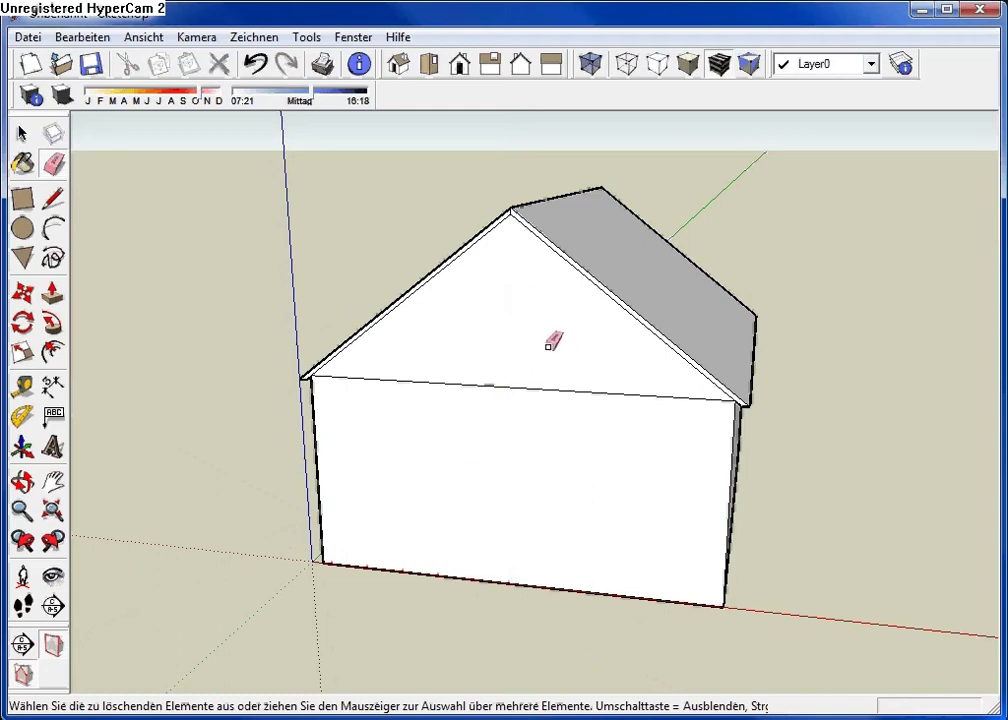
pyautogui.moveTo(512, 377); pyautogui.dragTo(511, 404)
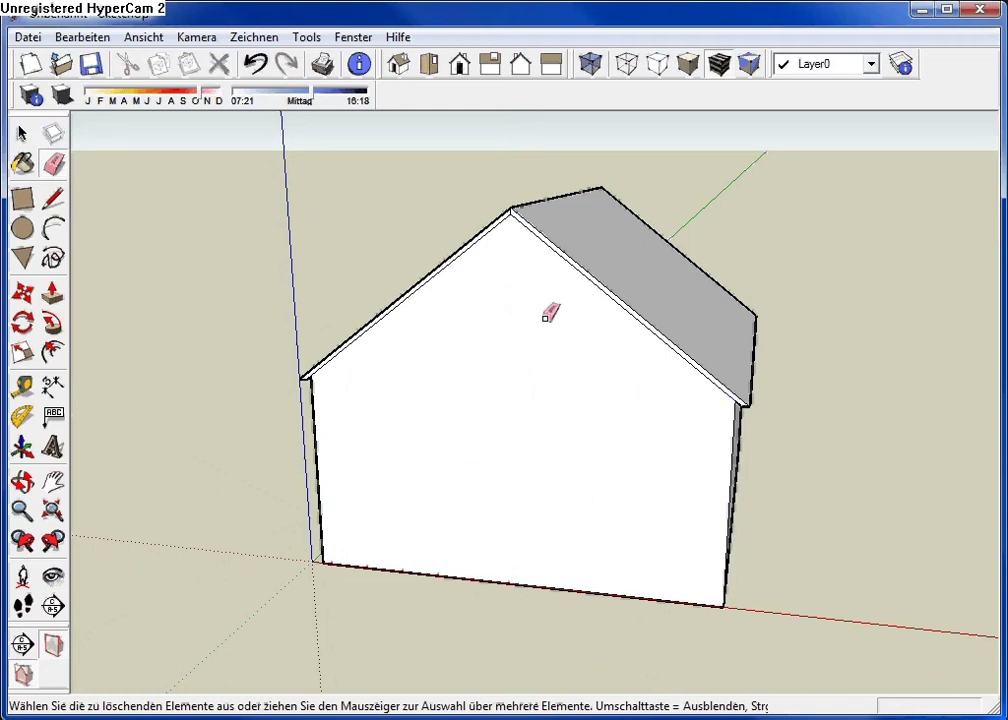
pyautogui.scroll(3, 530, 270)
pyautogui.scroll(1, 500, 190)
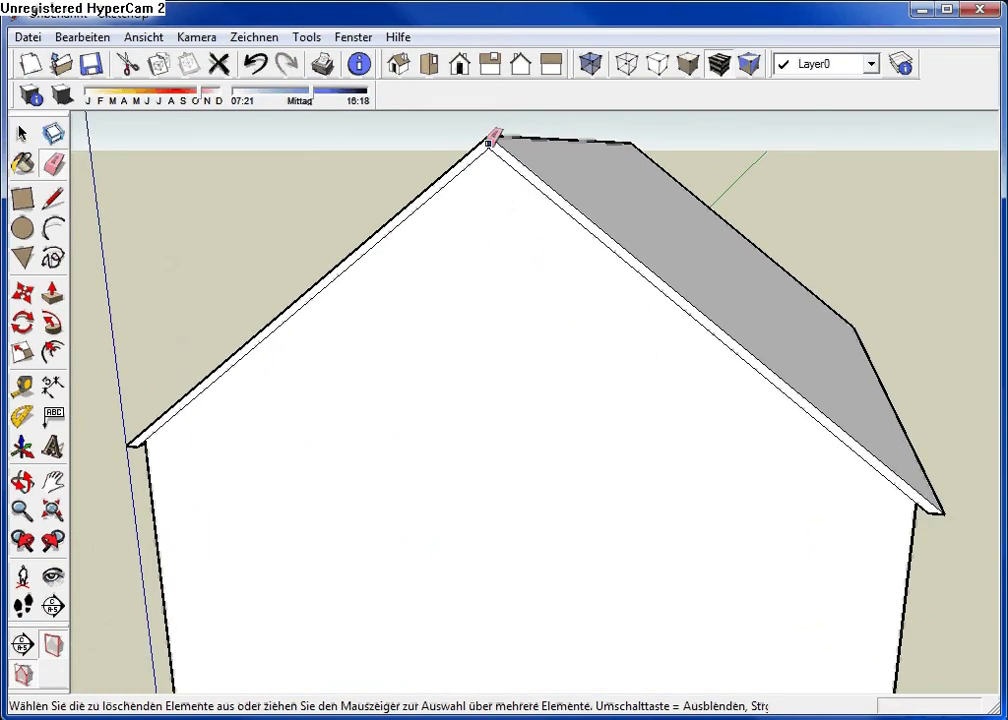
pyautogui.scroll(-3, 858, 218)
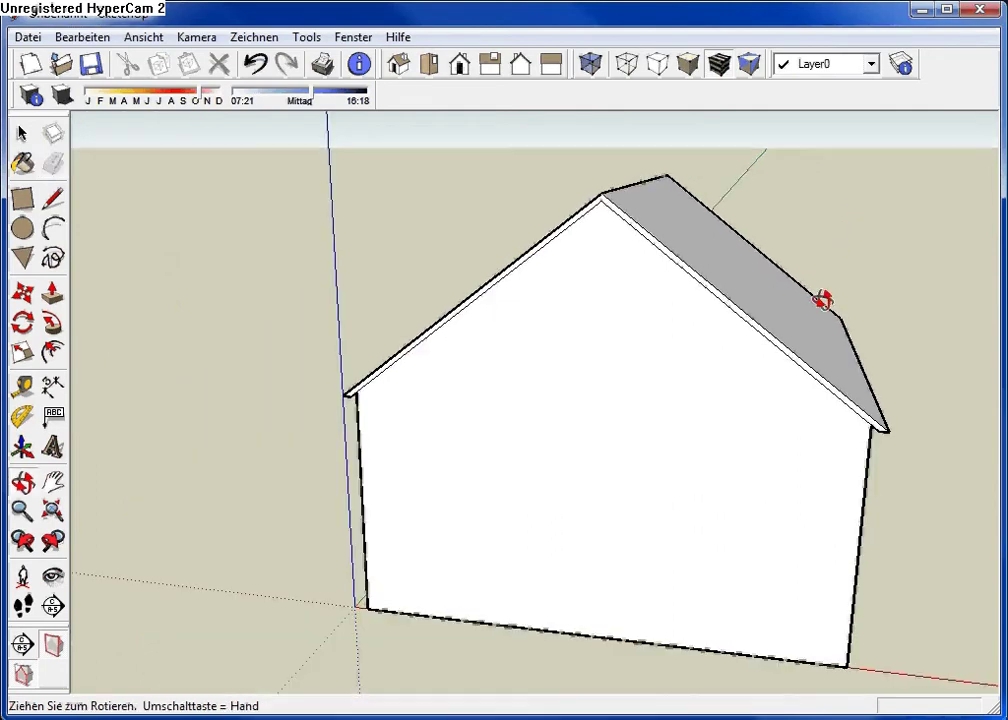
pyautogui.moveTo(821, 299)
pyautogui.mouseDown(button='middle')
pyautogui.moveTo(664, 275)
pyautogui.moveTo(631, 224)
pyautogui.mouseUp(button='middle')
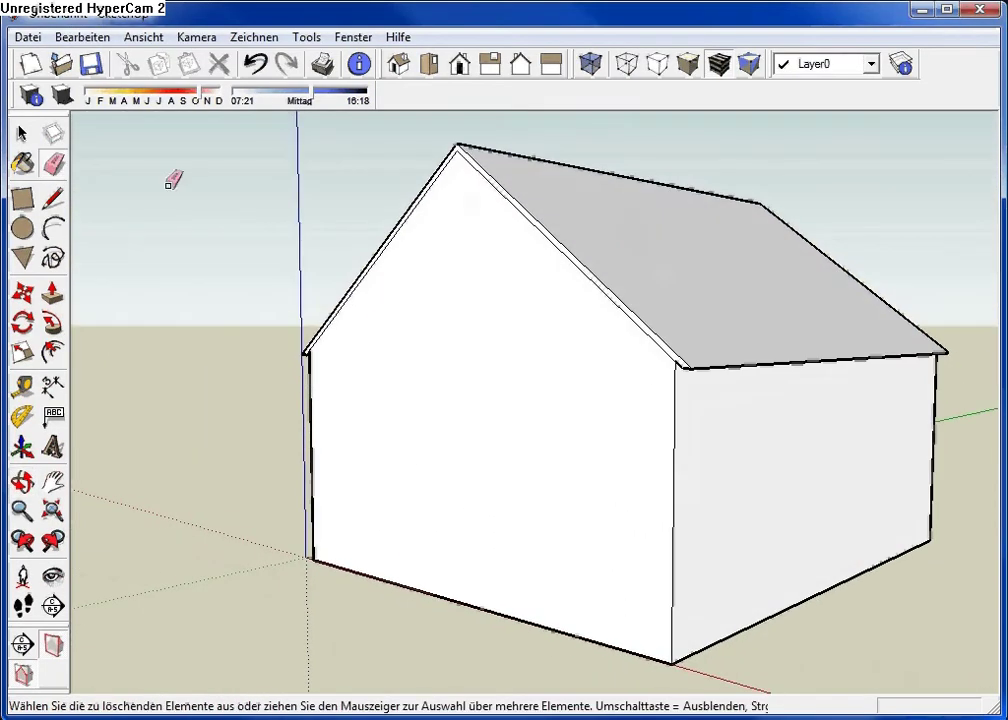
# - Push the gable wall in by 0,17 m so the roof overhangs it
pyautogui.click(53, 292)
pyautogui.click(400, 362)
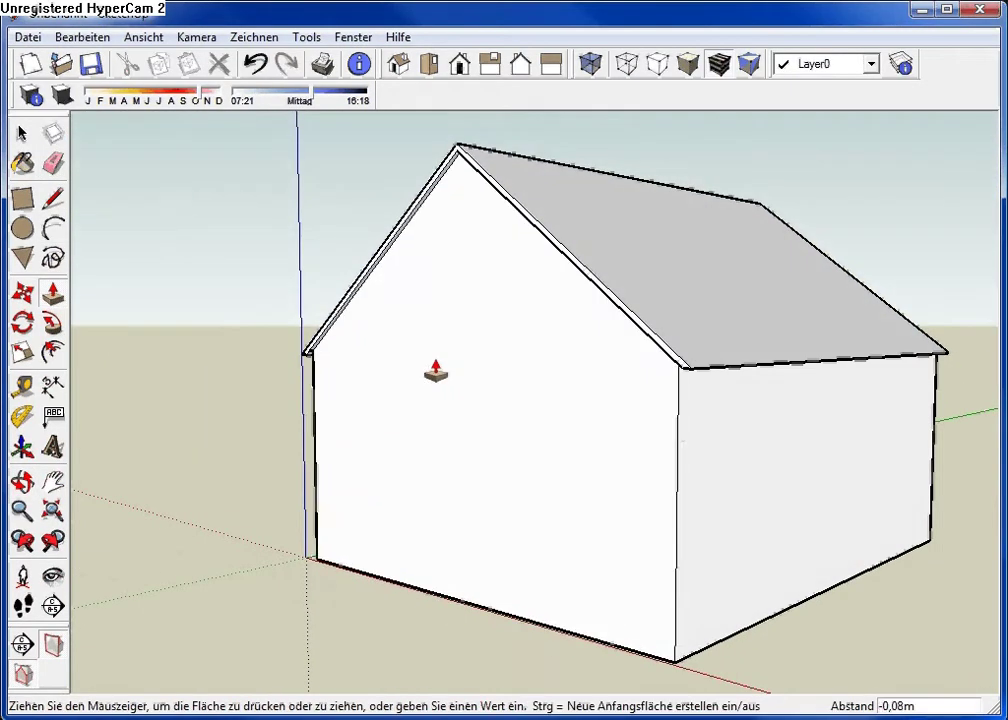
pyautogui.click(443, 372)
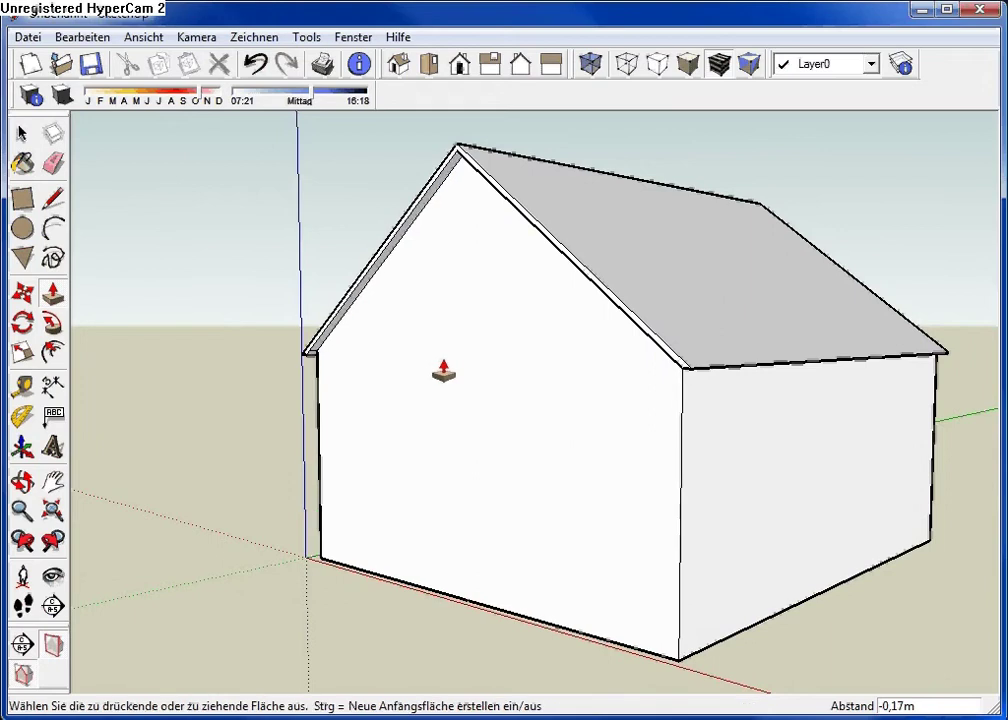
pyautogui.moveTo(441, 367)
pyautogui.mouseDown(button='middle')
pyautogui.moveTo(373, 308)
pyautogui.moveTo(578, 265)
pyautogui.mouseUp(button='middle')
pyautogui.scroll(5, 369, 343)
pyautogui.scroll(1, 315, 342)
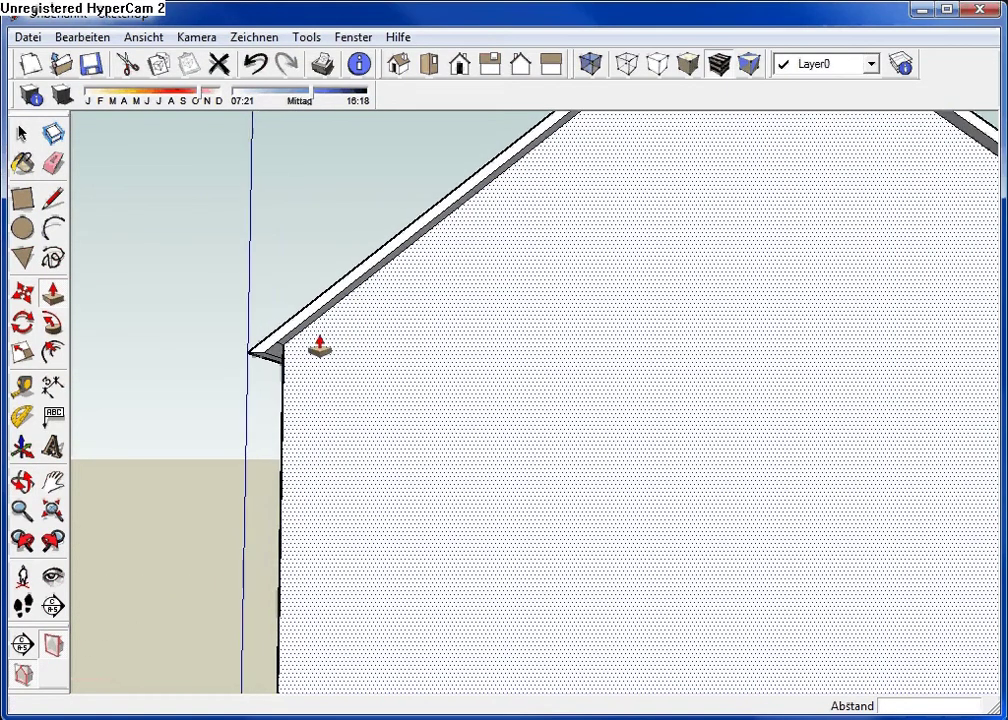
pyautogui.scroll(1, 297, 364)
pyautogui.scroll(1, 286, 360)
pyautogui.scroll(2, 268, 358)
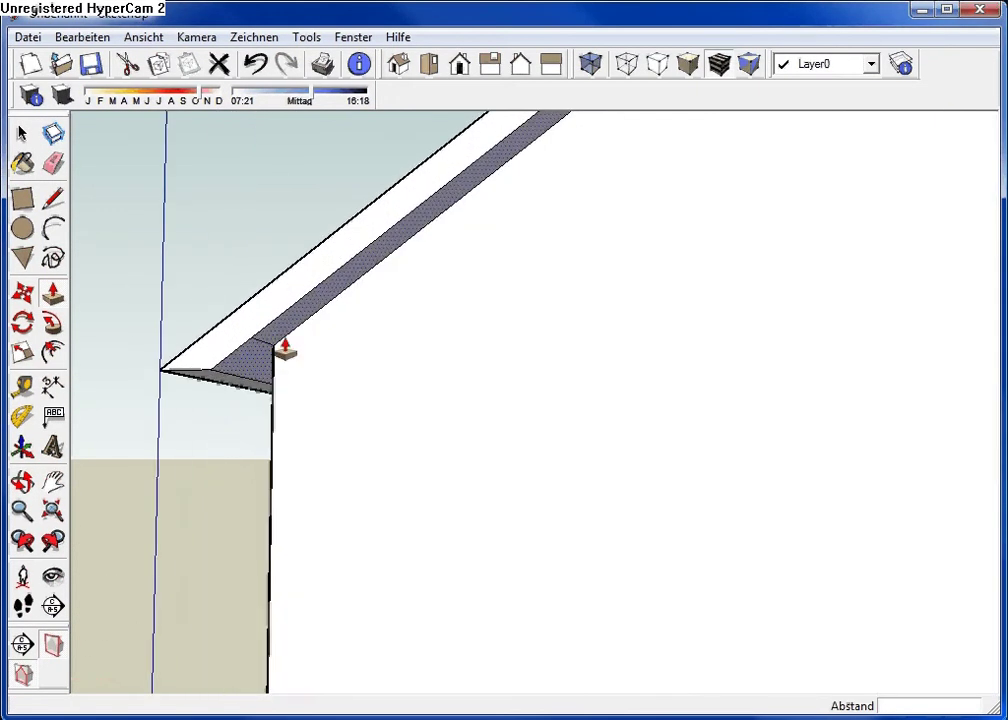
# - Erase the leftover edges at the eave corner
pyautogui.press('e')
pyautogui.moveTo(265, 340)
pyautogui.mouseDown(button='middle')
pyautogui.moveTo(367, 407)
pyautogui.moveTo(513, 364)
pyautogui.moveTo(724, 344)
pyautogui.moveTo(589, 429)
pyautogui.moveTo(295, 423)
pyautogui.moveTo(318, 428)
pyautogui.mouseUp(button='middle')
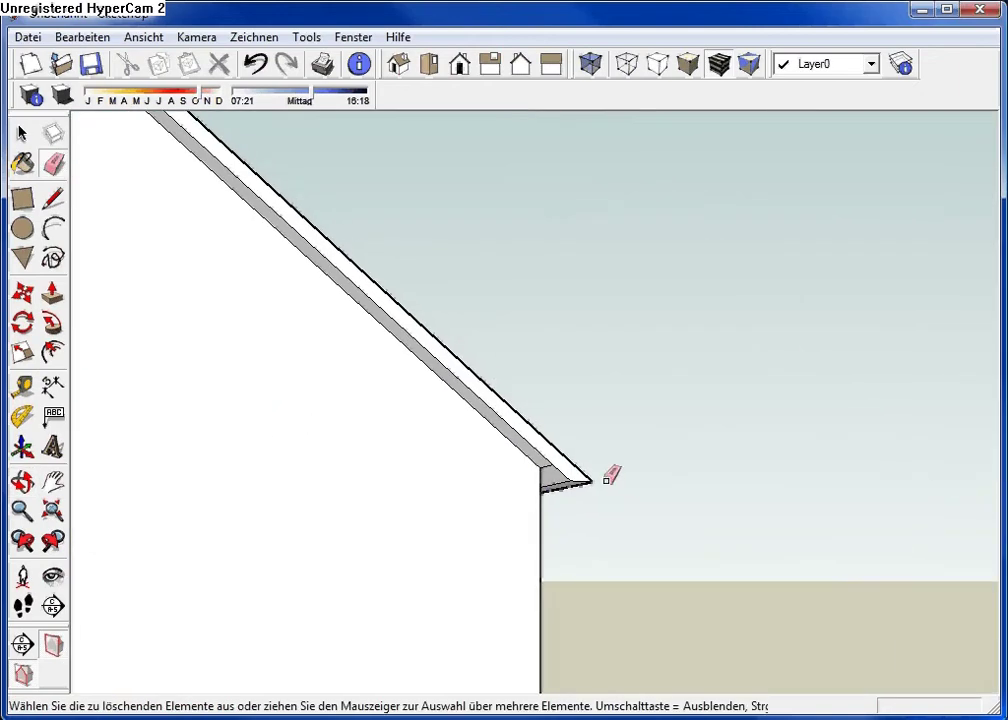
pyautogui.moveTo(540, 461); pyautogui.dragTo(551, 466)
pyautogui.moveTo(659, 466)
pyautogui.mouseDown(button='middle')
pyautogui.moveTo(368, 528)
pyautogui.moveTo(292, 457)
pyautogui.moveTo(317, 428)
pyautogui.moveTo(297, 446)
pyautogui.moveTo(430, 447)
pyautogui.moveTo(540, 360)
pyautogui.moveTo(450, 400)
pyautogui.mouseUp(button='middle')
# - Select the whole house and scale it to about 0,5 along the green axis
pyautogui.press('e')
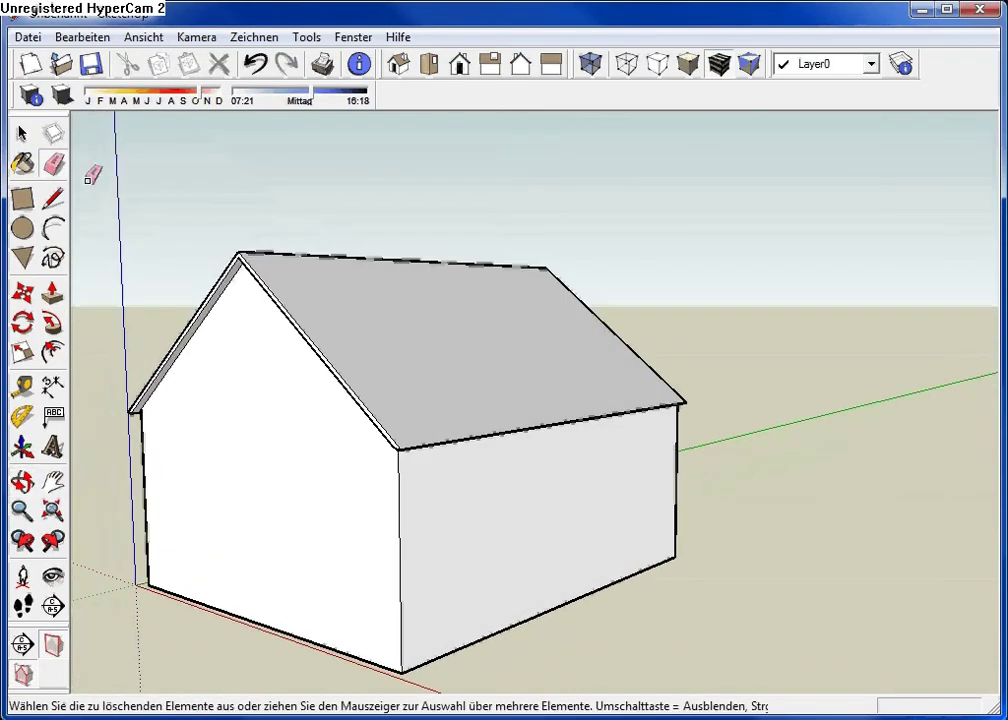
pyautogui.click(22, 133)
pyautogui.tripleClick(496, 397)
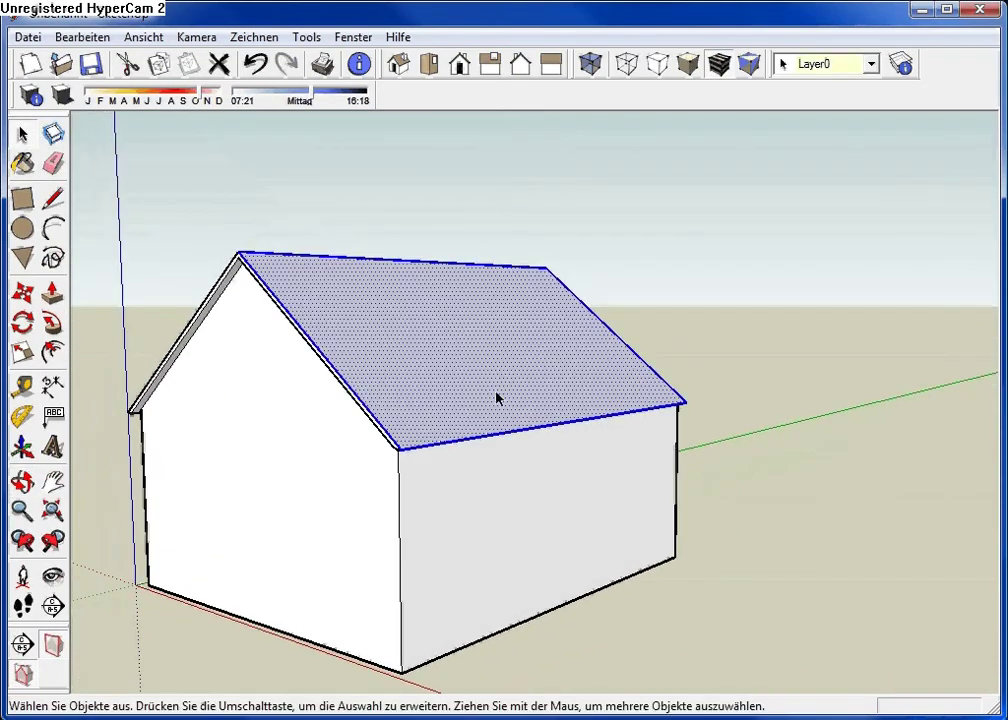
pyautogui.click(22, 352)
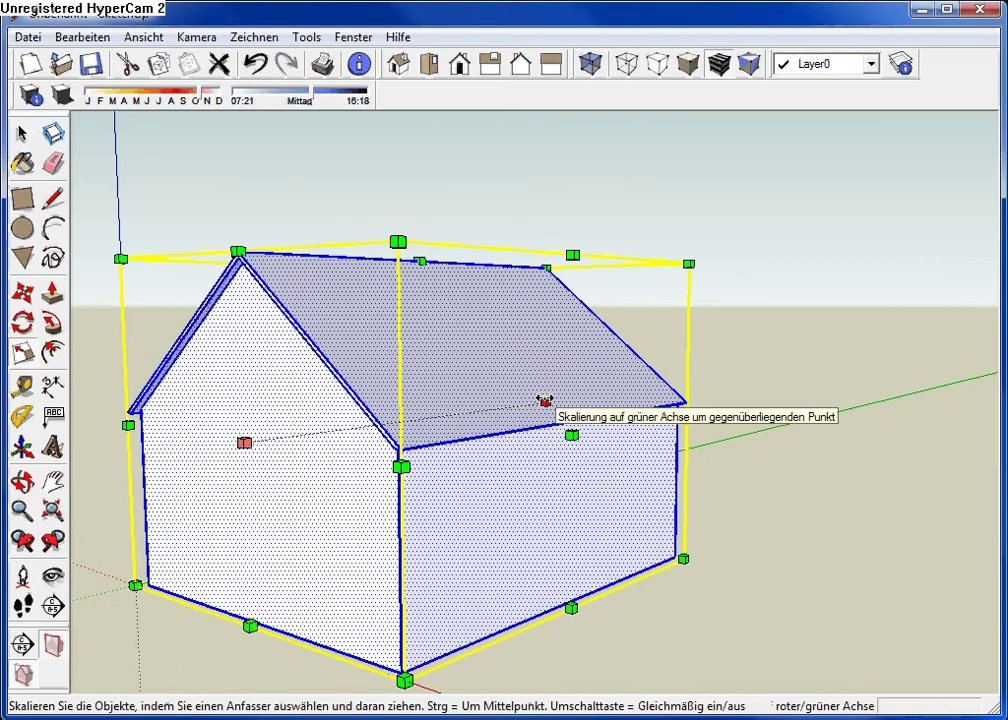
pyautogui.moveTo(571, 435); pyautogui.dragTo(439, 420)
pyautogui.moveTo(440, 420)
pyautogui.mouseDown(button='middle')
pyautogui.moveTo(584, 360)
pyautogui.moveTo(536, 391)
pyautogui.mouseUp(button='middle')
pyautogui.click(22, 133)
# - Erase the stray vertical edge on the back gable, then reselect the whole house
pyautogui.press('e')
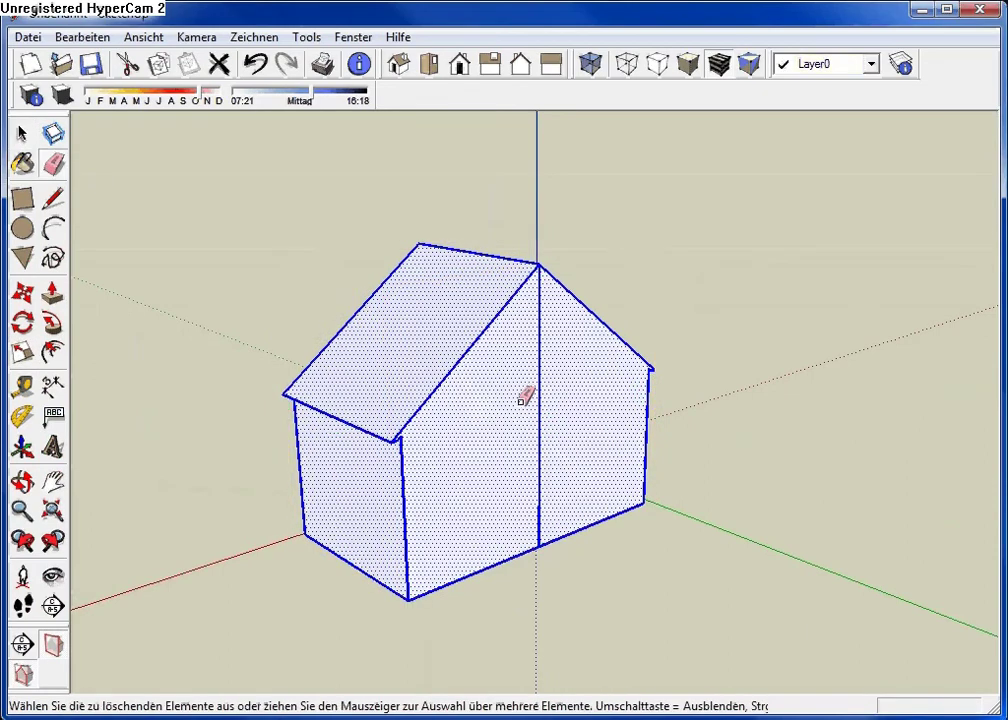
pyautogui.press('space')
pyautogui.click(668, 318)
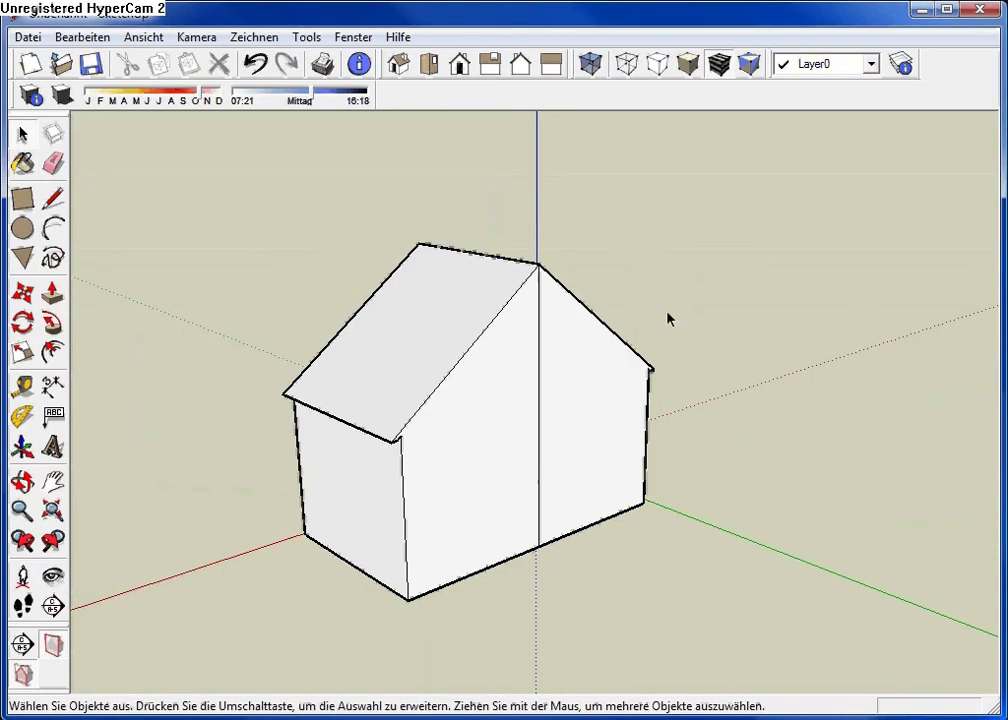
pyautogui.click(539, 395)
pyautogui.click(53, 163)
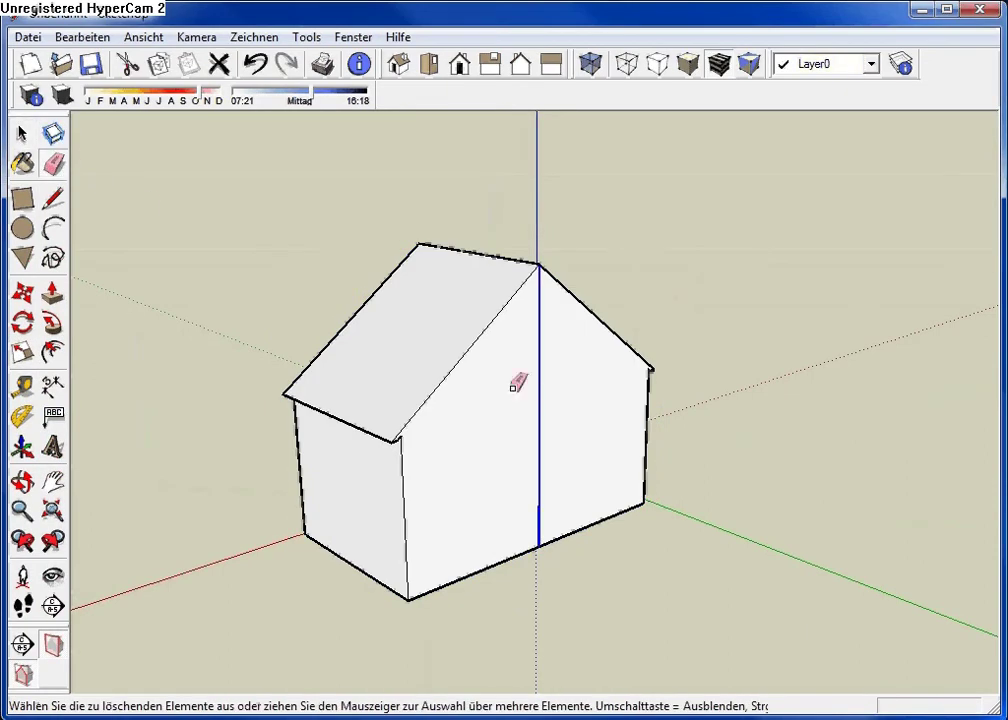
pyautogui.click(538, 390)
pyautogui.press('space')
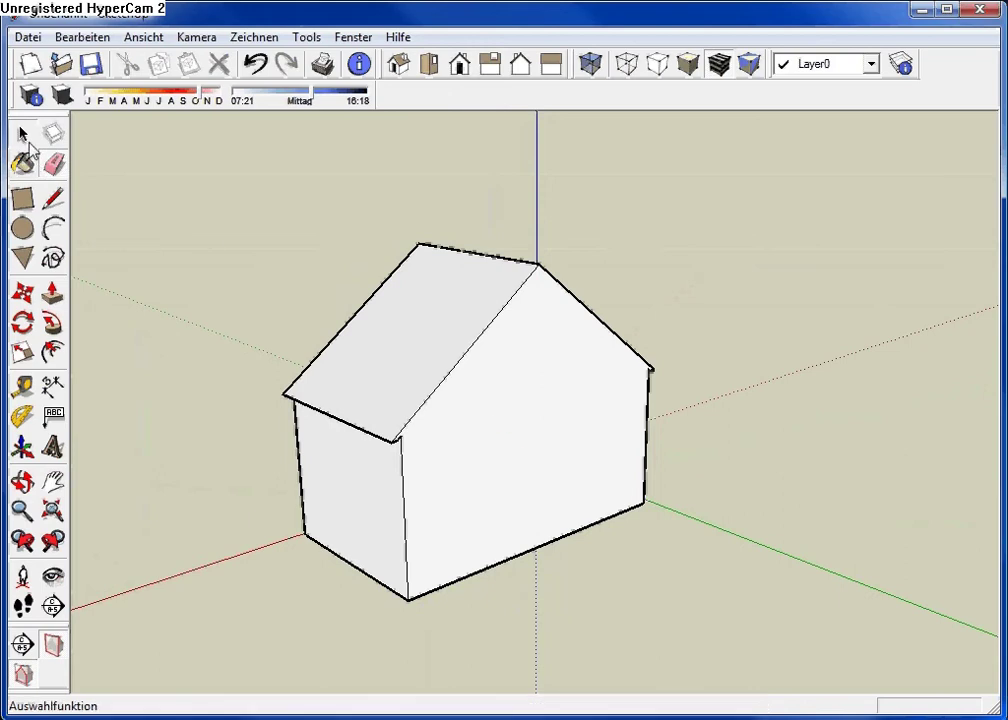
pyautogui.tripleClick(484, 371)
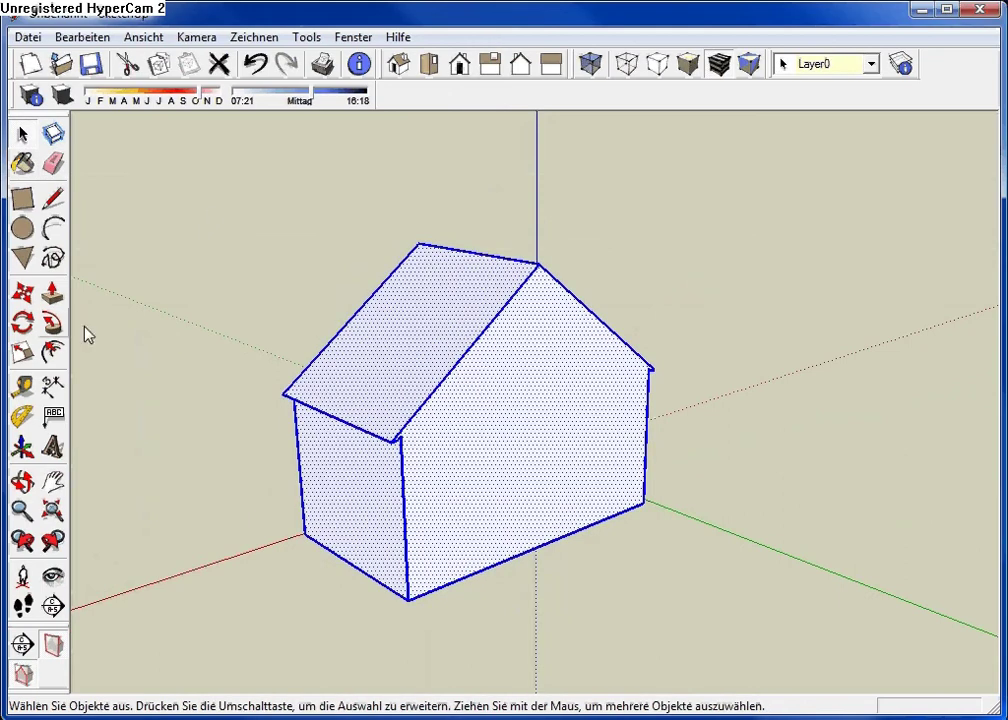
# - Group the shortened house, place a copy end to end beside it, and select both
pyautogui.rightClick(461, 391)
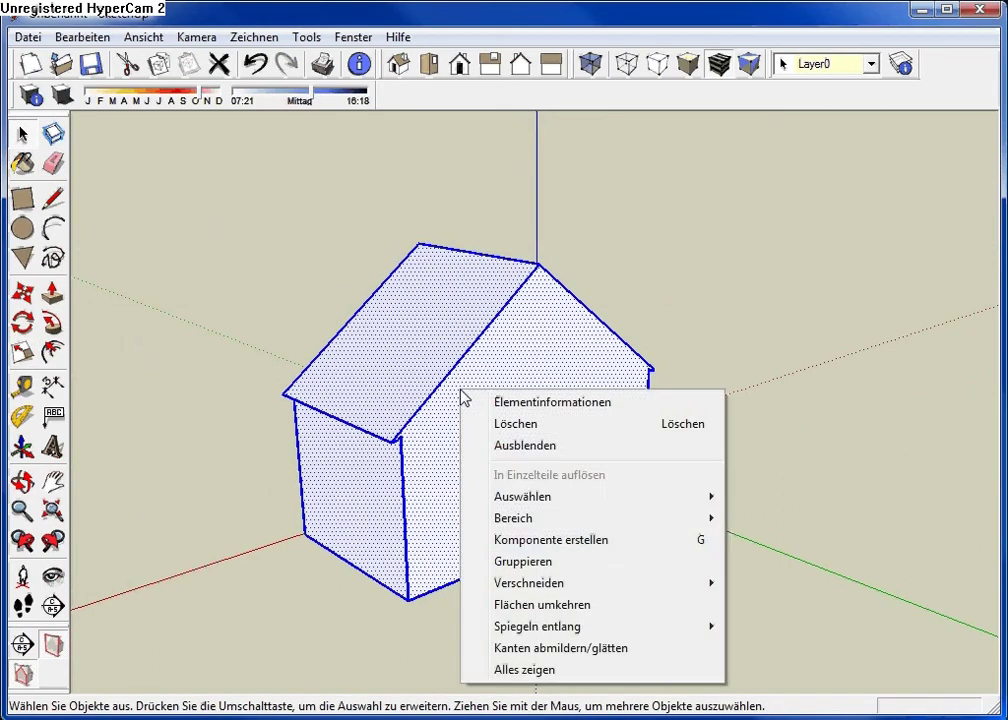
pyautogui.click(558, 561)
pyautogui.click(22, 292)
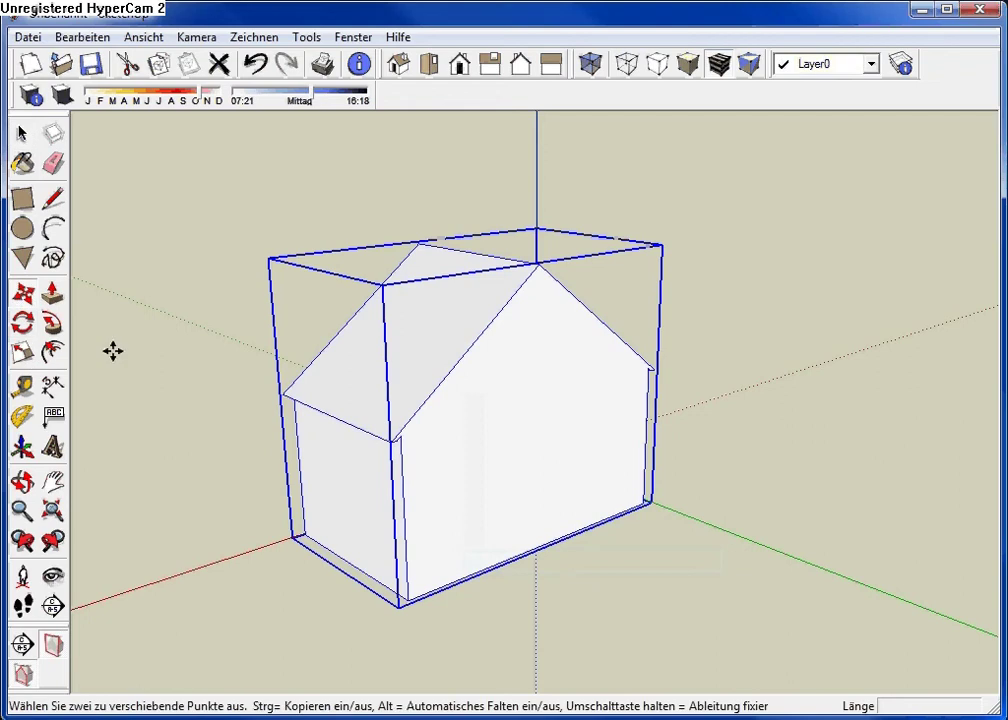
pyautogui.click(307, 532)
pyautogui.press('ctrl')
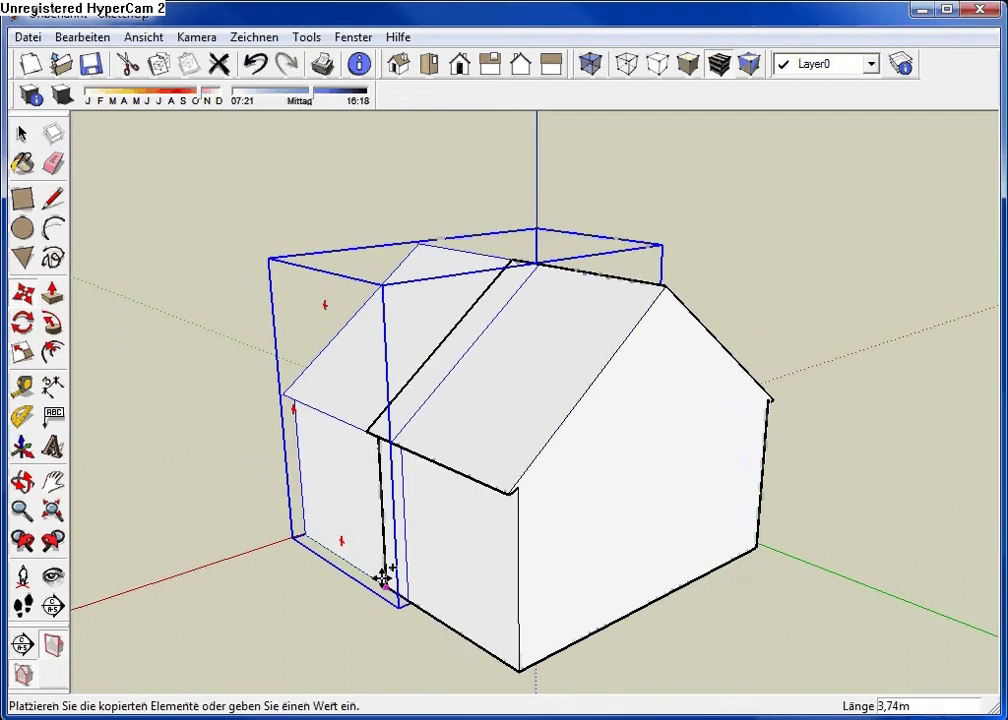
pyautogui.click(409, 602)
pyautogui.moveTo(409, 602)
pyautogui.mouseDown(button='middle')
pyautogui.moveTo(376, 560)
pyautogui.moveTo(560, 481)
pyautogui.mouseUp(button='middle')
pyautogui.press('space')
pyautogui.moveTo(260, 199); pyautogui.dragTo(837, 690)
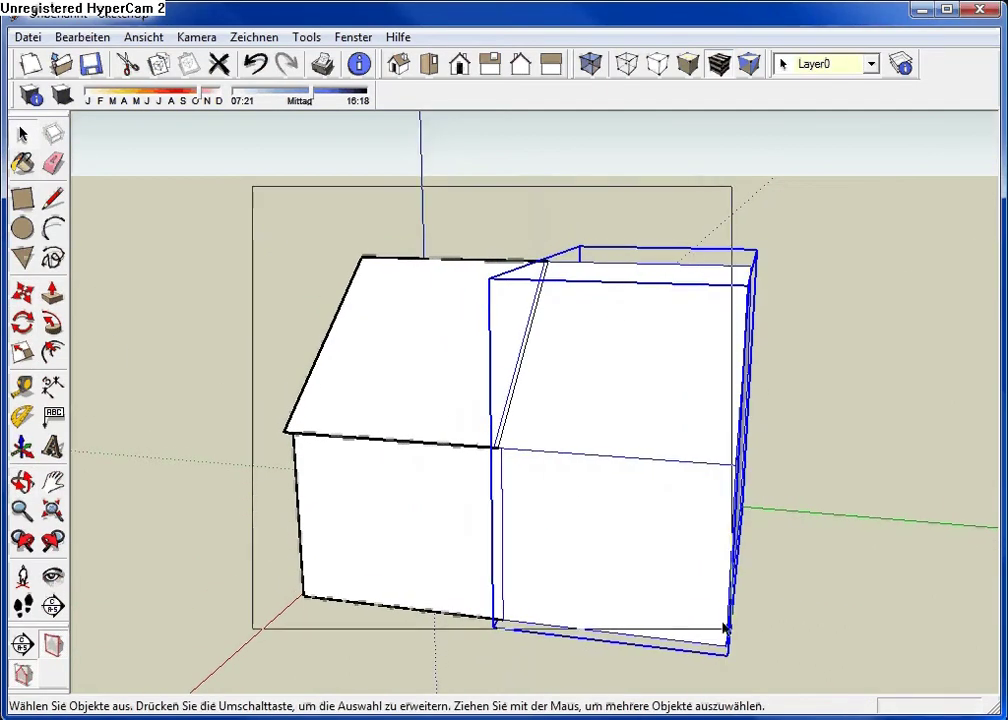
# - Select the copied house and scale it to -1,00 along the green axis to mirror it
pyautogui.click(826, 657)
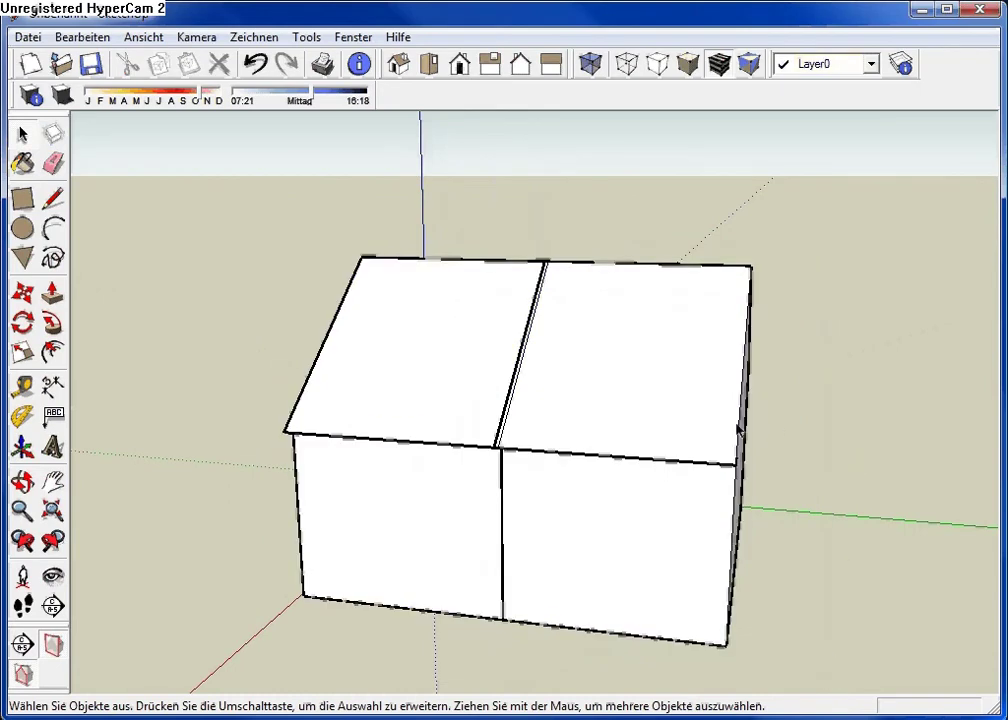
pyautogui.doubleClick(641, 410)
pyautogui.press('Escape')
pyautogui.click(666, 409)
pyautogui.click(22, 352)
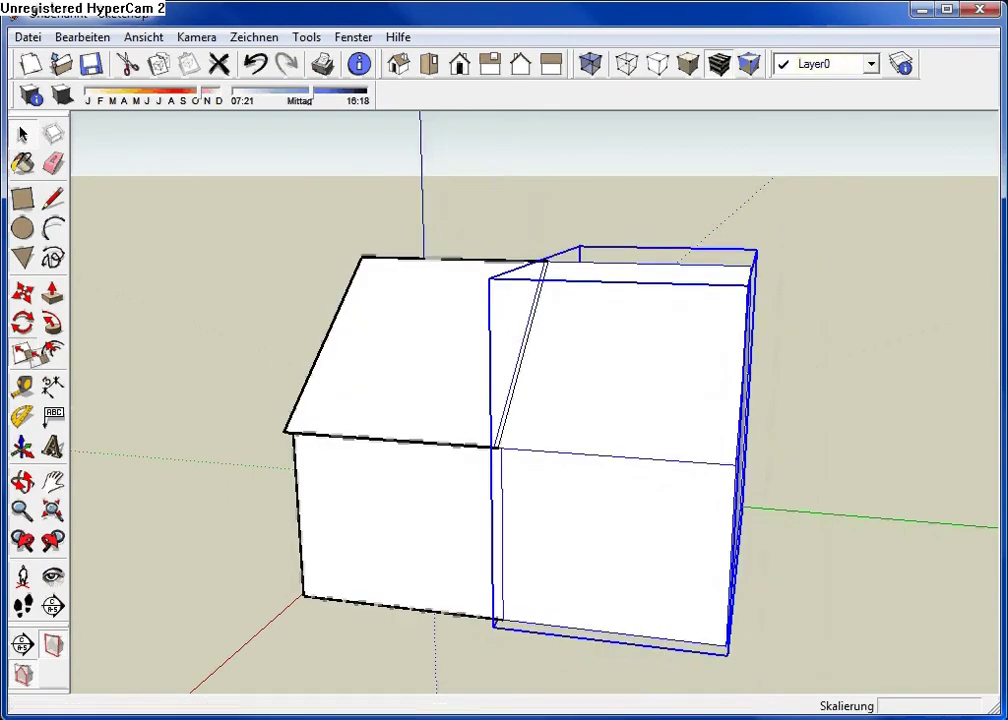
pyautogui.moveTo(754, 470); pyautogui.dragTo(632, 479, button='middle')
pyautogui.click(704, 452)
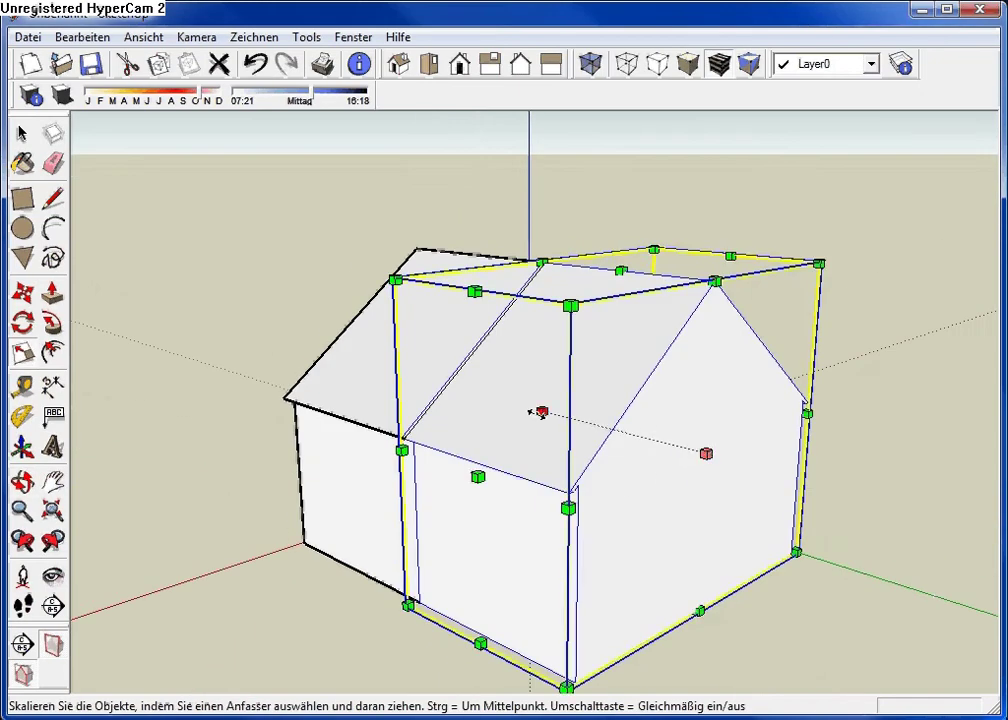
pyautogui.moveTo(534, 409); pyautogui.dragTo(690, 483)
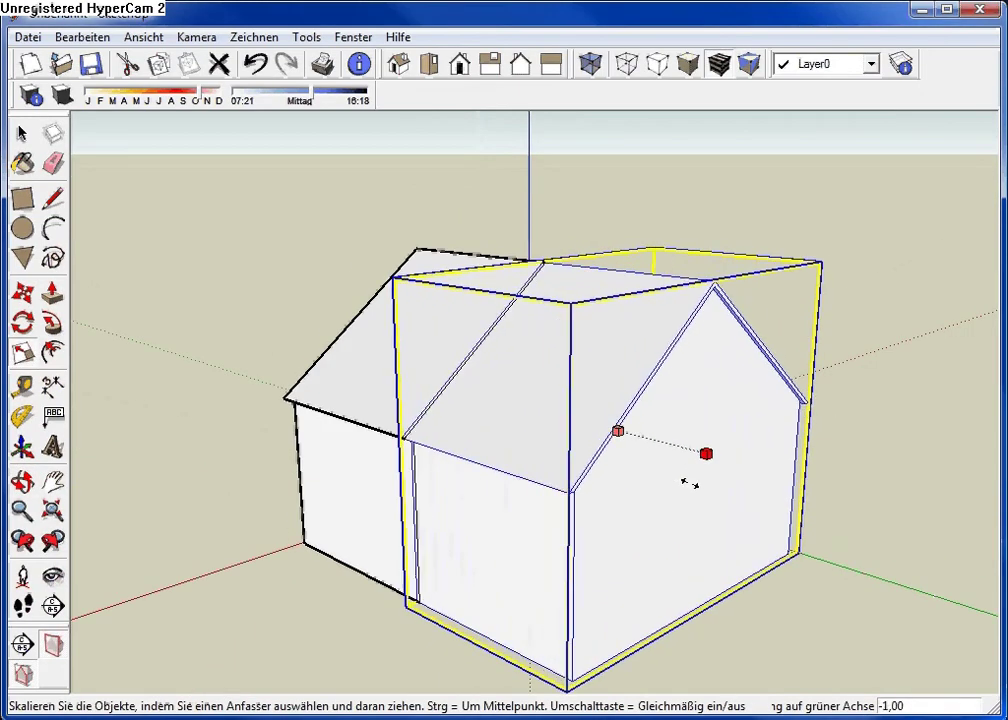
pyautogui.click(690, 483)
pyautogui.moveTo(697, 484)
pyautogui.mouseDown(button='middle')
pyautogui.moveTo(533, 484)
pyautogui.moveTo(577, 498)
pyautogui.mouseUp(button='middle')
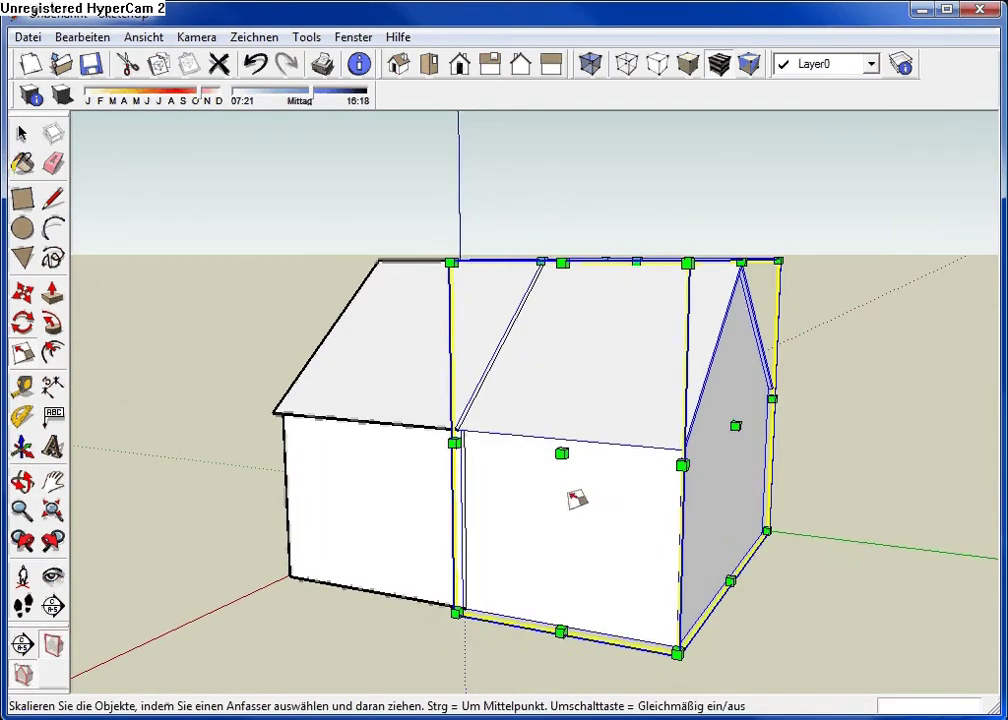
pyautogui.scroll(2, 460, 580)
# - Move the mirrored copy so it snaps flush against the original house's corner
pyautogui.scroll(1, 430, 590)
pyautogui.press('space')
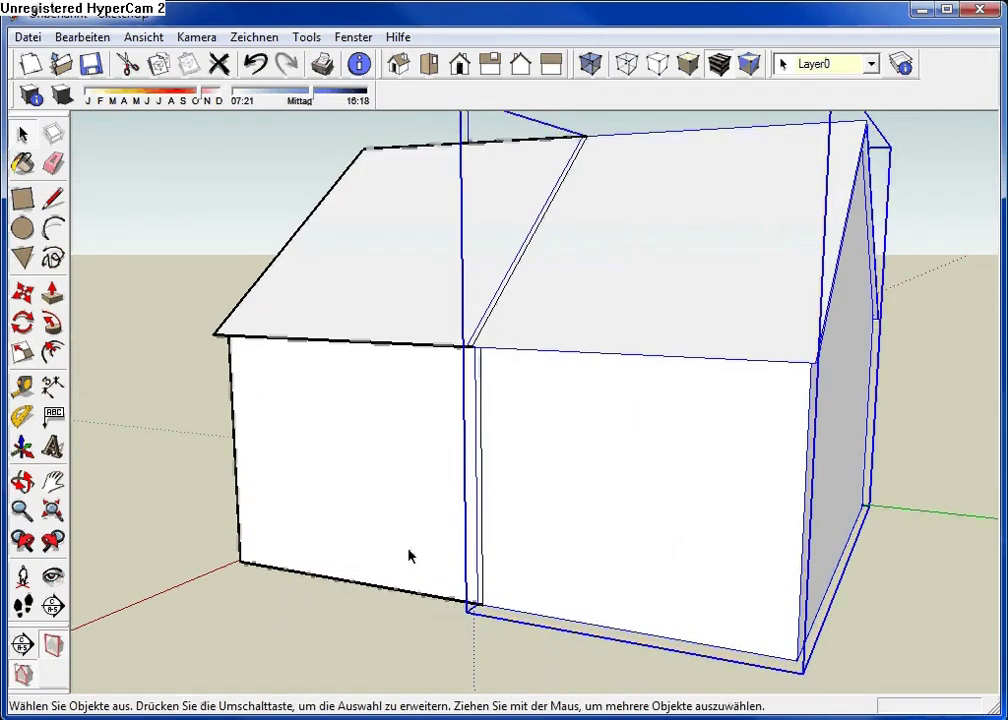
pyautogui.press('m')
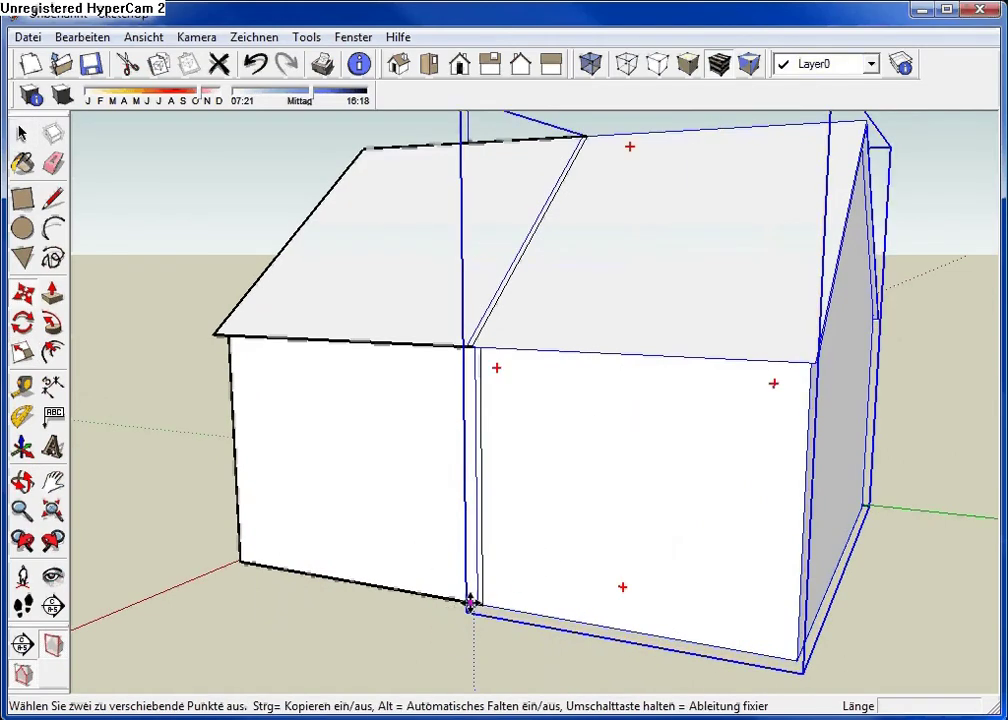
pyautogui.scroll(1, 470, 603)
pyautogui.scroll(1, 480, 604)
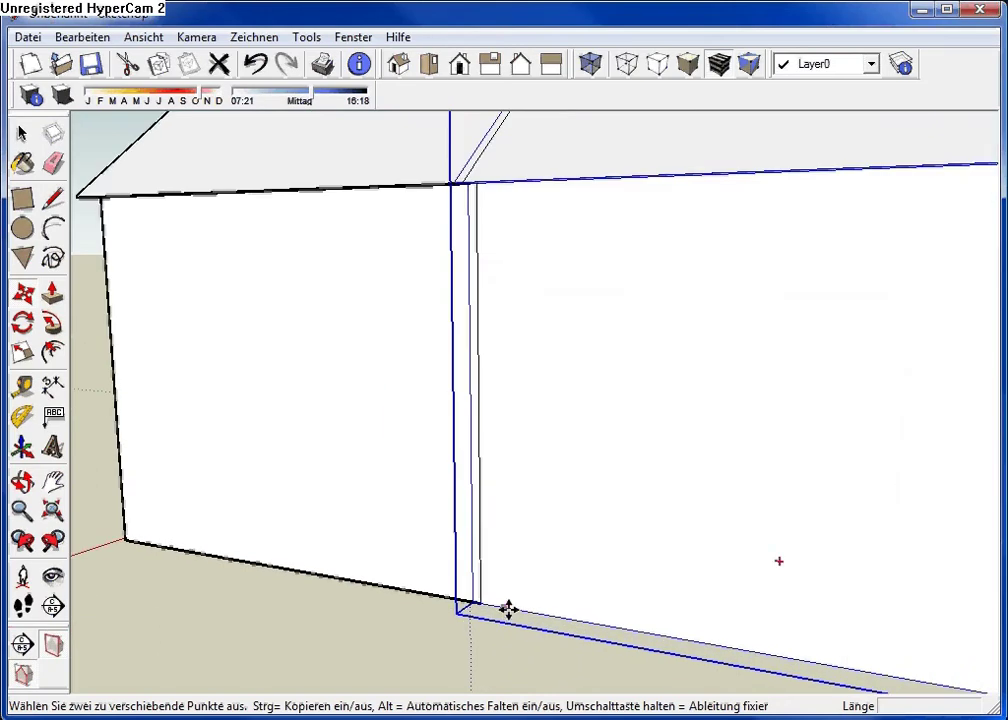
pyautogui.scroll(1, 500, 606)
pyautogui.click(458, 600)
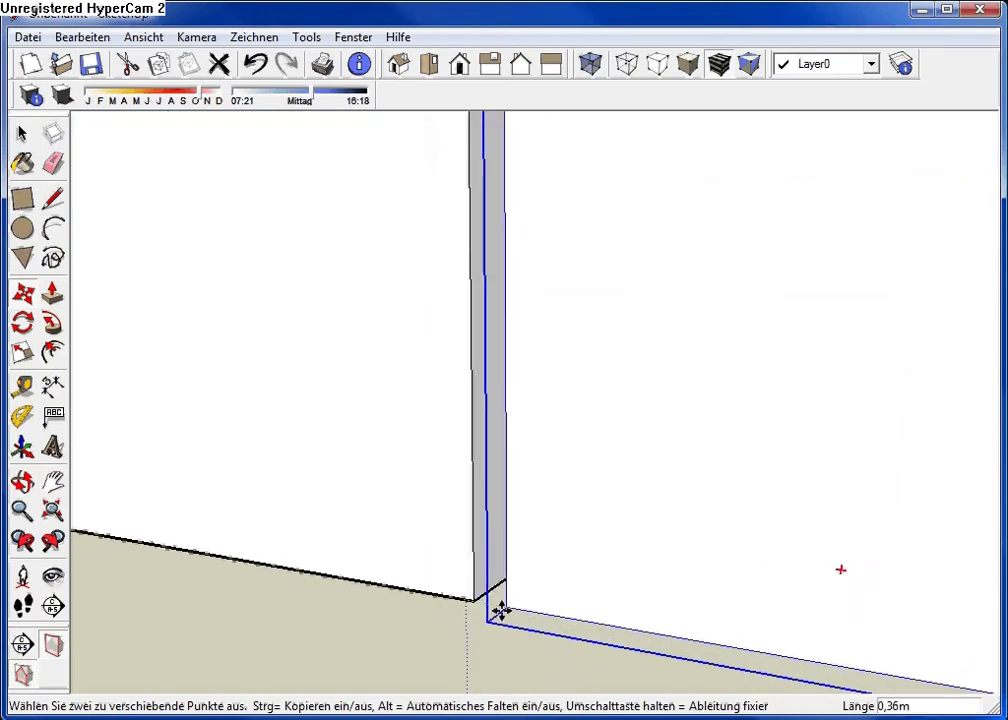
pyautogui.scroll(-1, 688, 447)
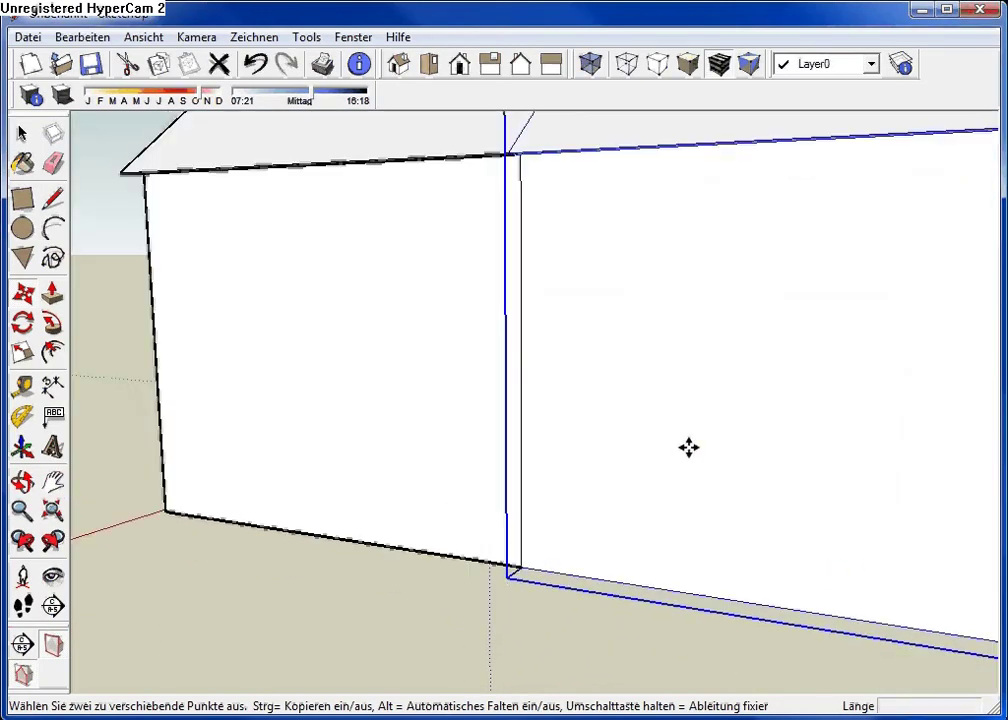
pyautogui.scroll(-1, 760, 277)
pyautogui.moveTo(790, 232)
pyautogui.mouseDown(button='middle')
pyautogui.moveTo(641, 463)
pyautogui.moveTo(614, 367)
pyautogui.moveTo(578, 322)
pyautogui.mouseUp(button='middle')
pyautogui.press('space')
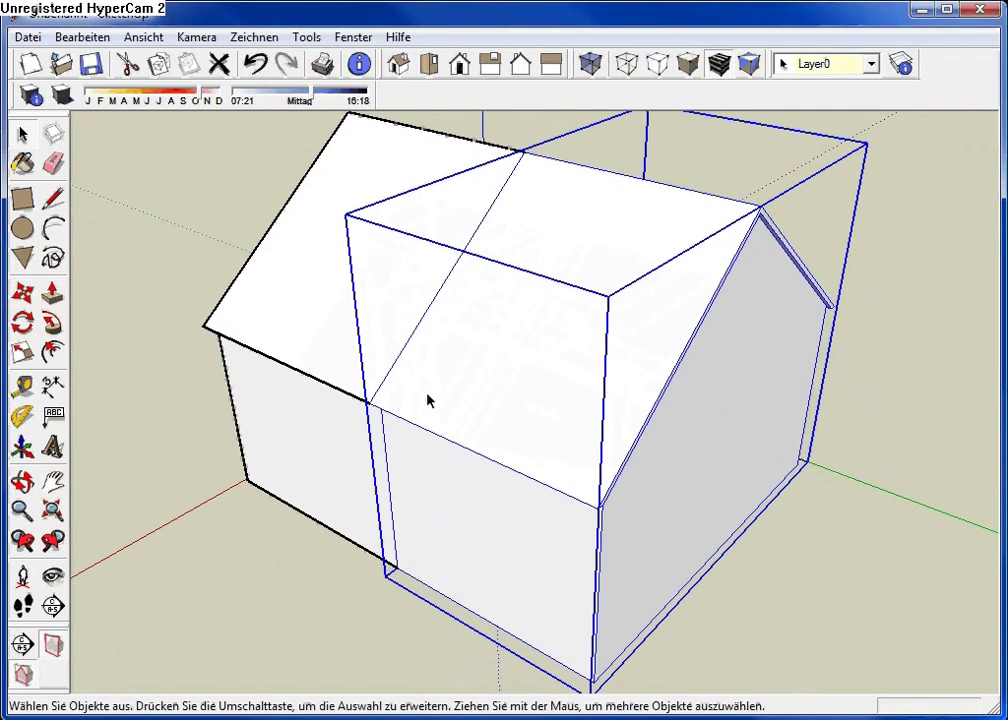
# - Window-select the combined house and explode it with In Einzelteile auflösen
pyautogui.press('Delete')
pyautogui.scroll(-2, 380, 307)
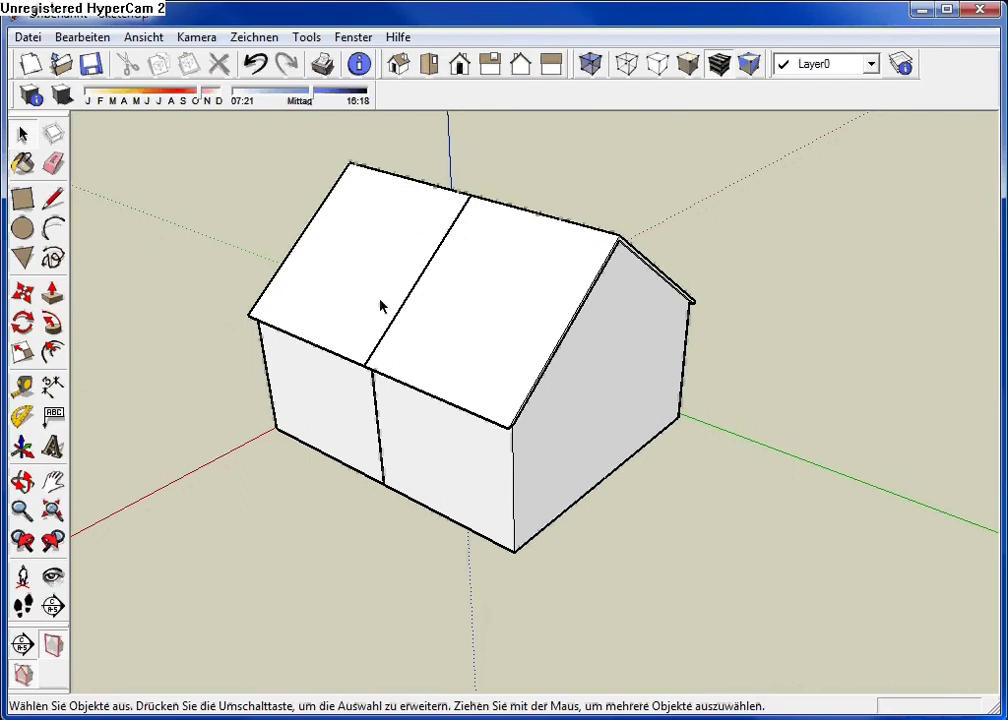
pyautogui.moveTo(180, 147); pyautogui.dragTo(749, 558)
pyautogui.rightClick(491, 330)
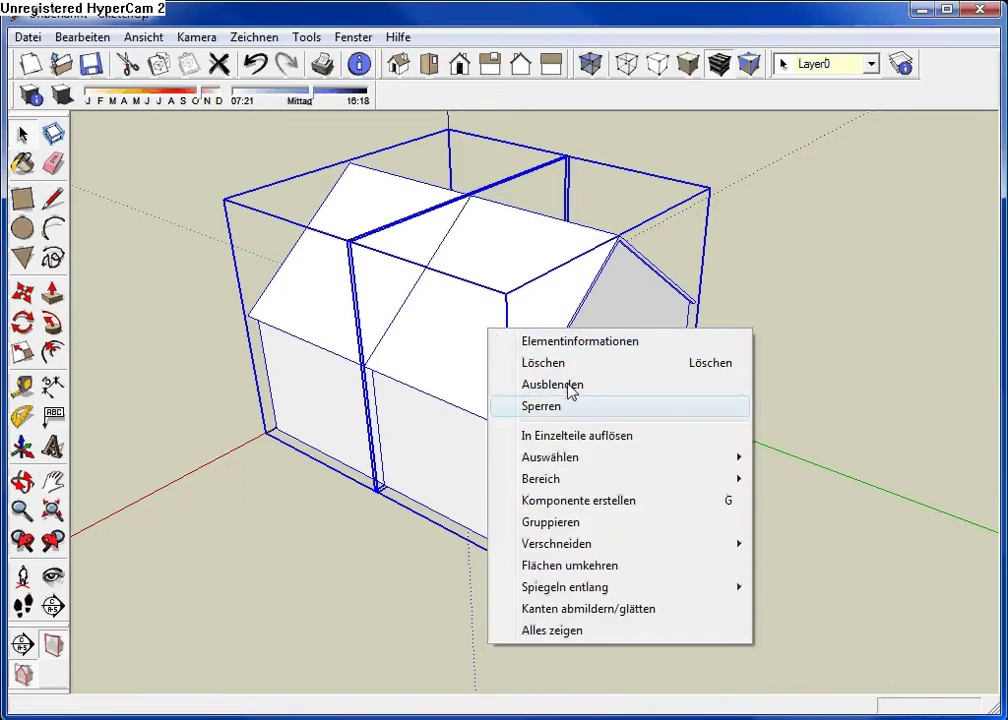
pyautogui.click(615, 436)
pyautogui.hotkey('ctrl', 't')
# - Erase the middle seam edge across the roof, checking the gable ends and side walls
pyautogui.press('e')
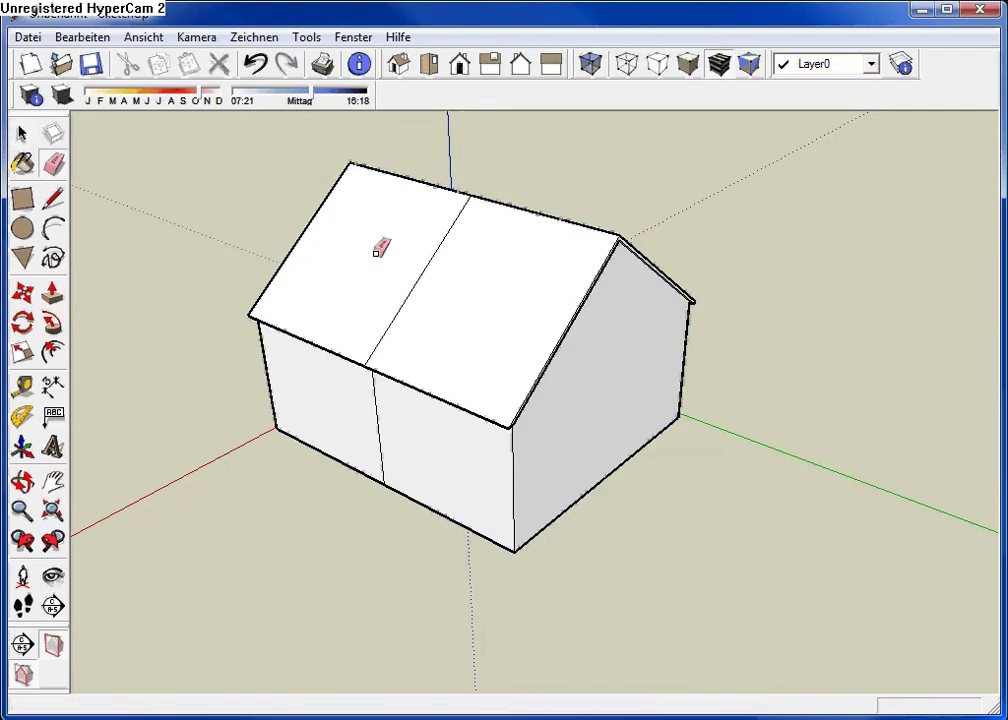
pyautogui.click(424, 277)
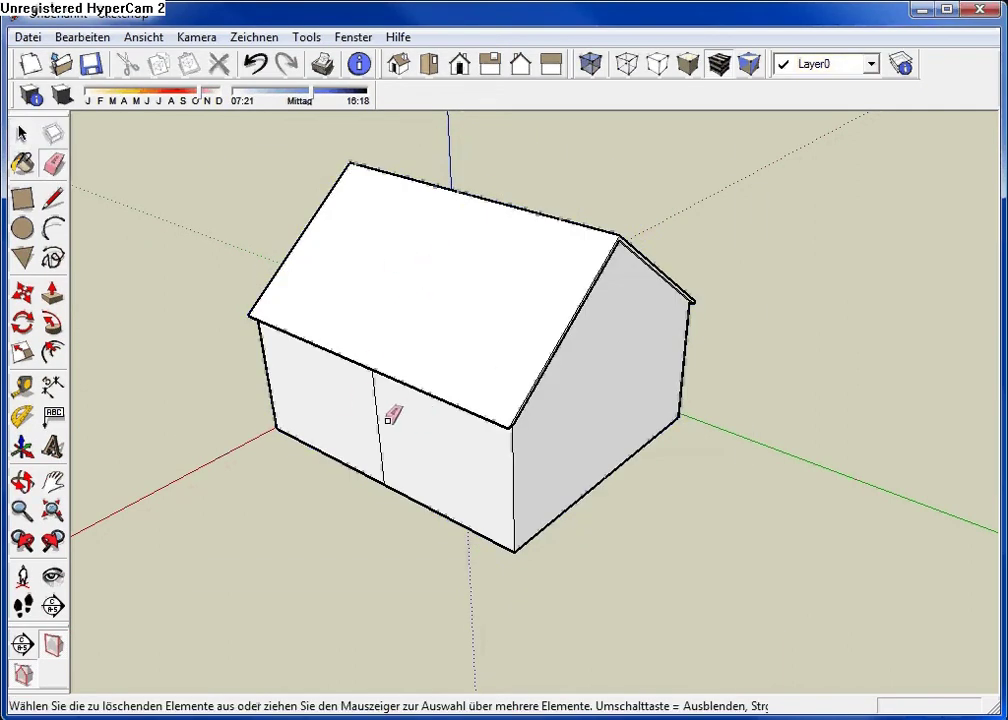
pyautogui.moveTo(382, 410)
pyautogui.mouseDown(button='middle')
pyautogui.moveTo(720, 299)
pyautogui.moveTo(810, 299)
pyautogui.moveTo(638, 293)
pyautogui.mouseUp(button='middle')
pyautogui.moveTo(677, 387)
pyautogui.mouseDown(button='middle')
pyautogui.moveTo(664, 344)
pyautogui.moveTo(475, 344)
pyautogui.mouseUp(button='middle')
pyautogui.scroll(2, 542, 308)
pyautogui.moveTo(542, 308)
pyautogui.mouseDown(button='middle')
pyautogui.moveTo(686, 308)
pyautogui.moveTo(549, 261)
pyautogui.moveTo(545, 235)
pyautogui.mouseUp(button='middle')
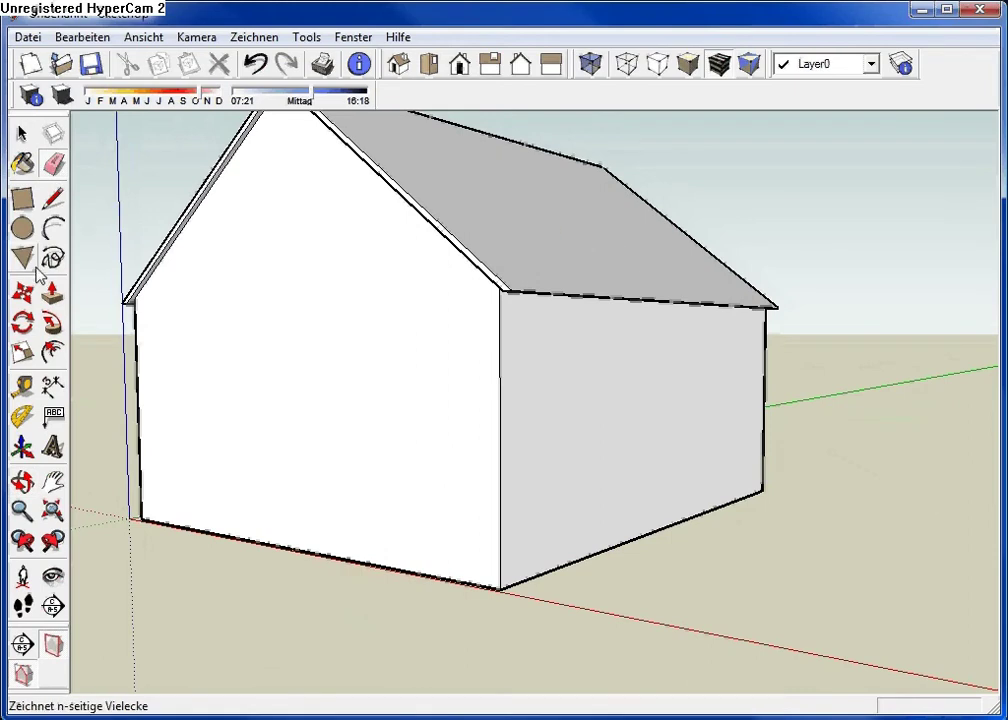
pyautogui.moveTo(648, 252)
pyautogui.mouseDown(button='middle')
pyautogui.moveTo(690, 273)
pyautogui.moveTo(485, 273)
pyautogui.moveTo(515, 234)
pyautogui.moveTo(832, 261)
pyautogui.moveTo(535, 310)
pyautogui.moveTo(512, 360)
pyautogui.mouseUp(button='middle')
pyautogui.press('e')
pyautogui.scroll(-1, 484, 265)
pyautogui.scroll(2, 482, 266)
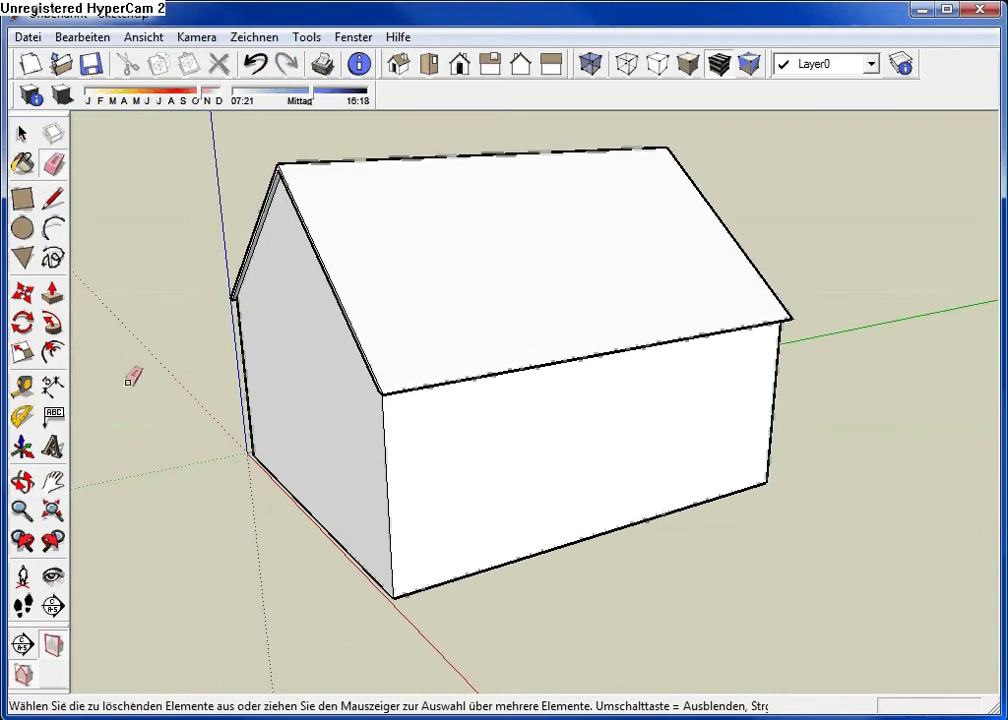
# - Select the whole house and stretch it to about 1,24 times its length along green
pyautogui.click(22, 352)
pyautogui.press('space')
pyautogui.tripleClick(430, 304)
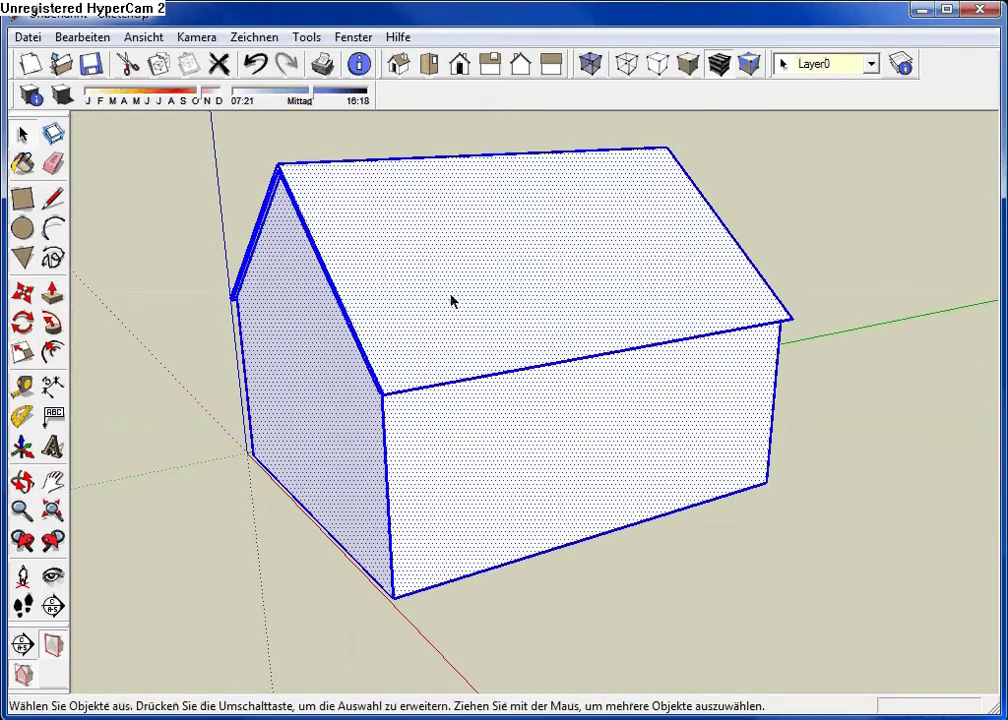
pyautogui.click(22, 352)
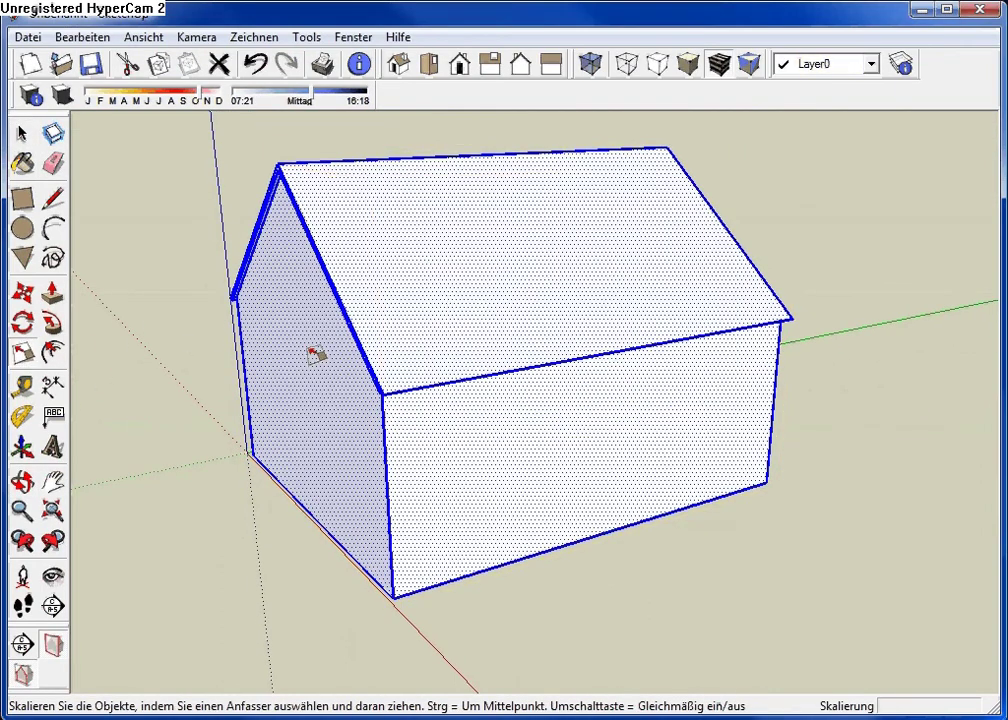
pyautogui.moveTo(660, 295); pyautogui.dragTo(725, 272)
pyautogui.moveTo(725, 272)
pyautogui.mouseDown(button='middle')
pyautogui.moveTo(801, 239)
pyautogui.moveTo(349, 187)
pyautogui.moveTo(904, 209)
pyautogui.mouseUp(button='middle')
pyautogui.press('space')
pyautogui.click(283, 477)
pyautogui.moveTo(589, 226); pyautogui.dragTo(500, 432, button='middle')
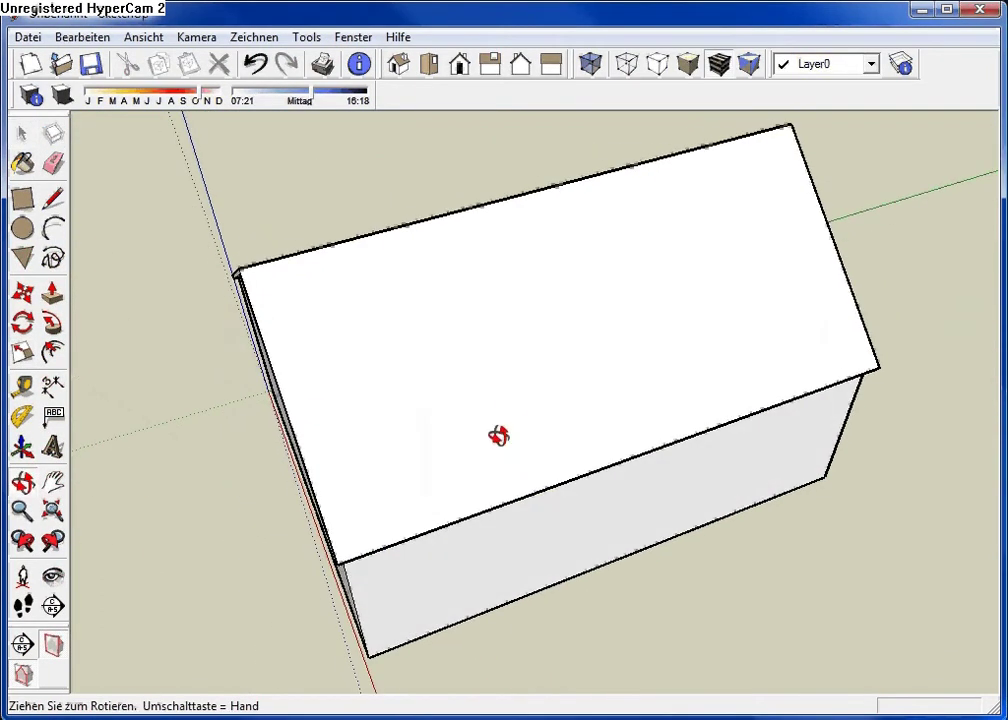
pyautogui.click(22, 198)
# - Draw a small square chimney footprint with the Rectangle tool
pyautogui.moveTo(461, 330)
pyautogui.mouseDown(button='middle')
pyautogui.moveTo(490, 322)
pyautogui.moveTo(367, 511)
pyautogui.mouseUp(button='middle')
pyautogui.click(487, 396)
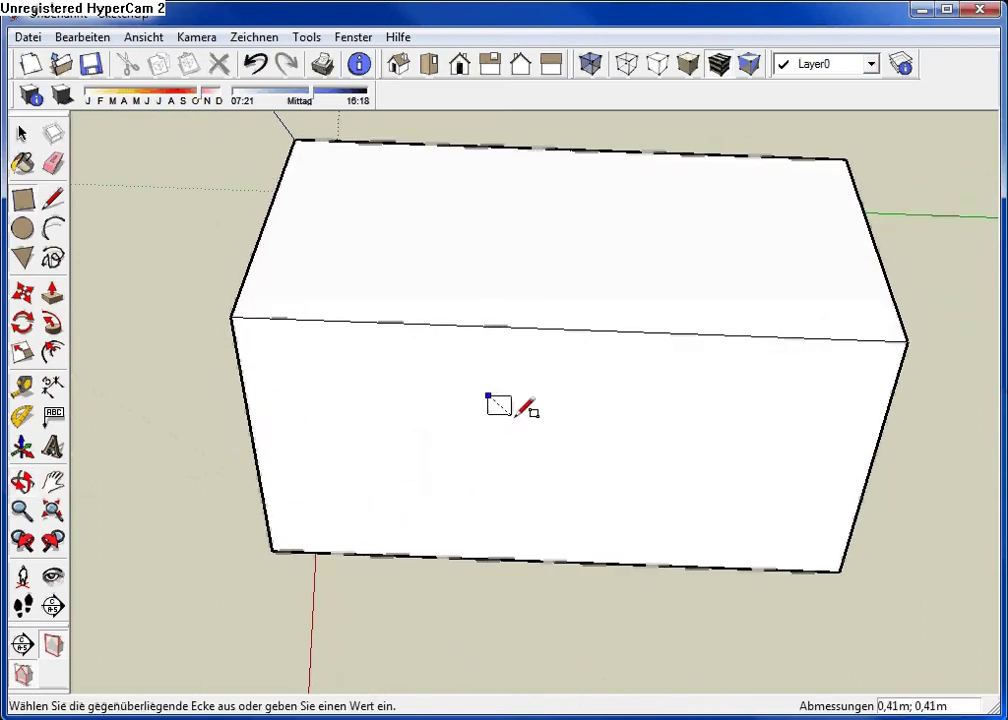
pyautogui.click(528, 427)
pyautogui.moveTo(477, 439)
pyautogui.mouseDown(button='middle')
pyautogui.moveTo(614, 276)
pyautogui.moveTo(656, 175)
pyautogui.mouseUp(button='middle')
pyautogui.scroll(2, 430, 292)
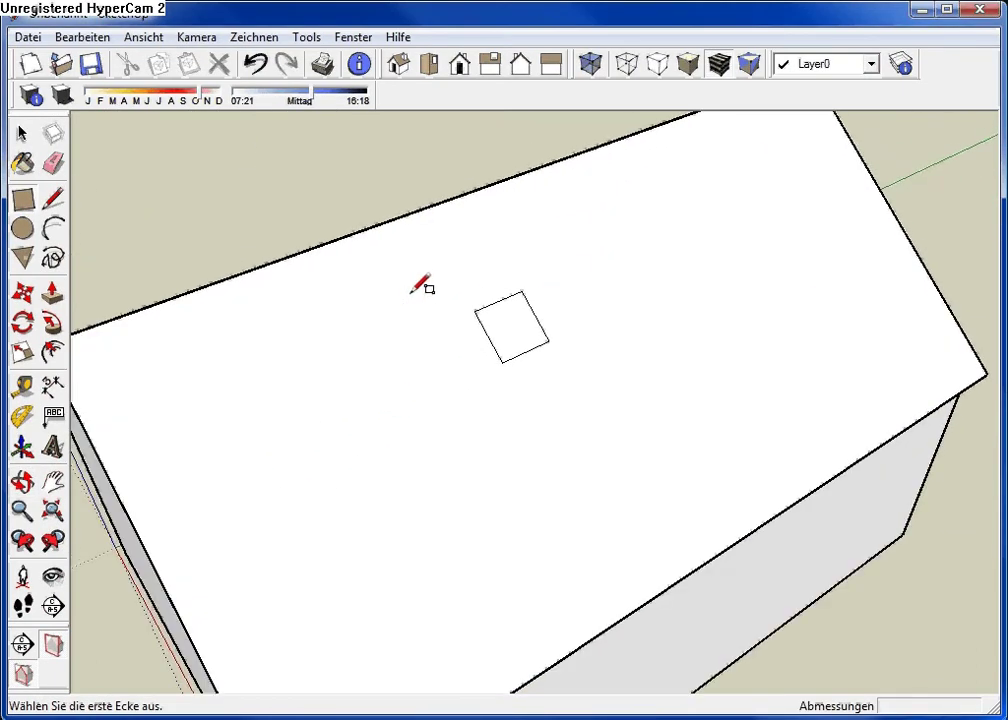
pyautogui.scroll(2, 415, 292)
pyautogui.scroll(1, 418, 300)
pyautogui.keyDown('shift'); pyautogui.moveTo(702, 299); pyautogui.dragTo(576, 331, button='middle'); pyautogui.keyUp('shift')
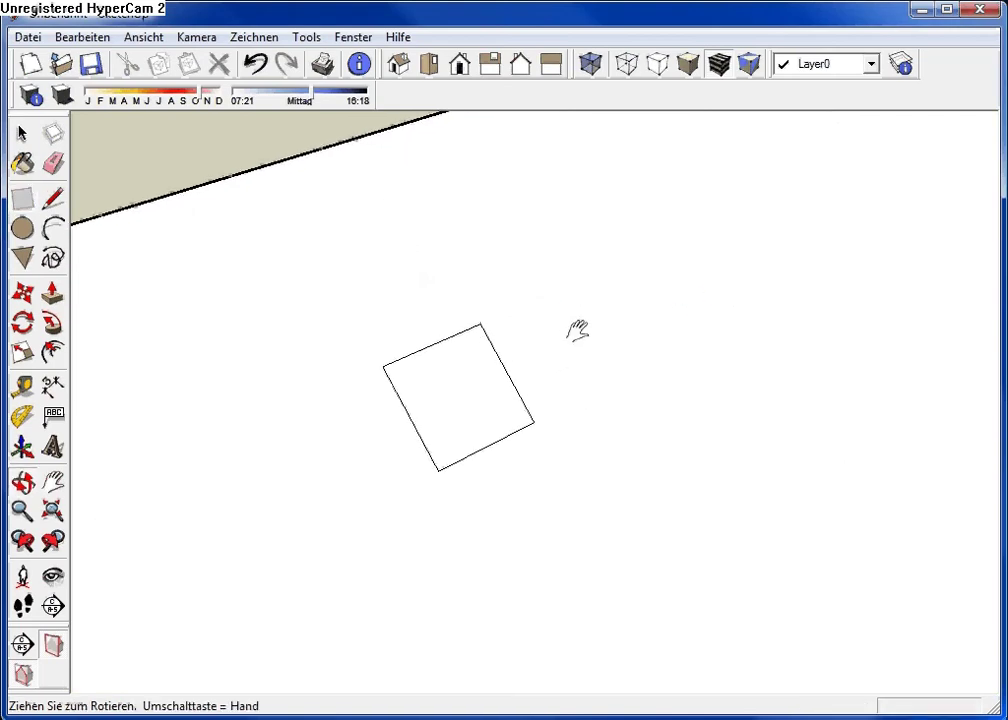
# - Draw vertical and top edges with the Line tool to close the box's sides and top
pyautogui.press('l')
pyautogui.click(380, 366)
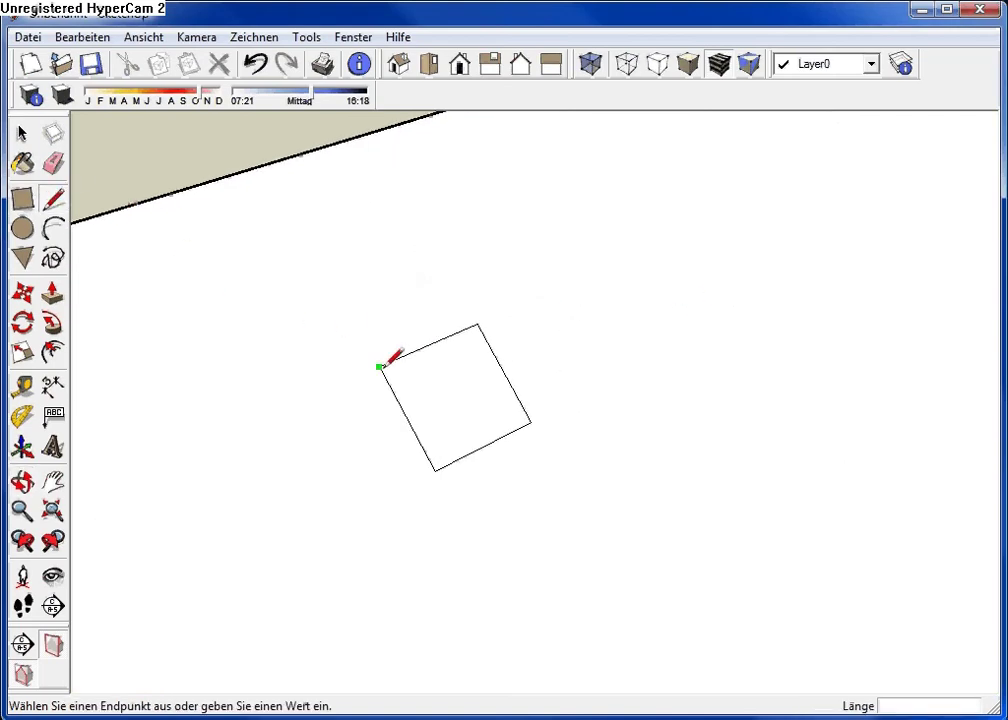
pyautogui.click(367, 244)
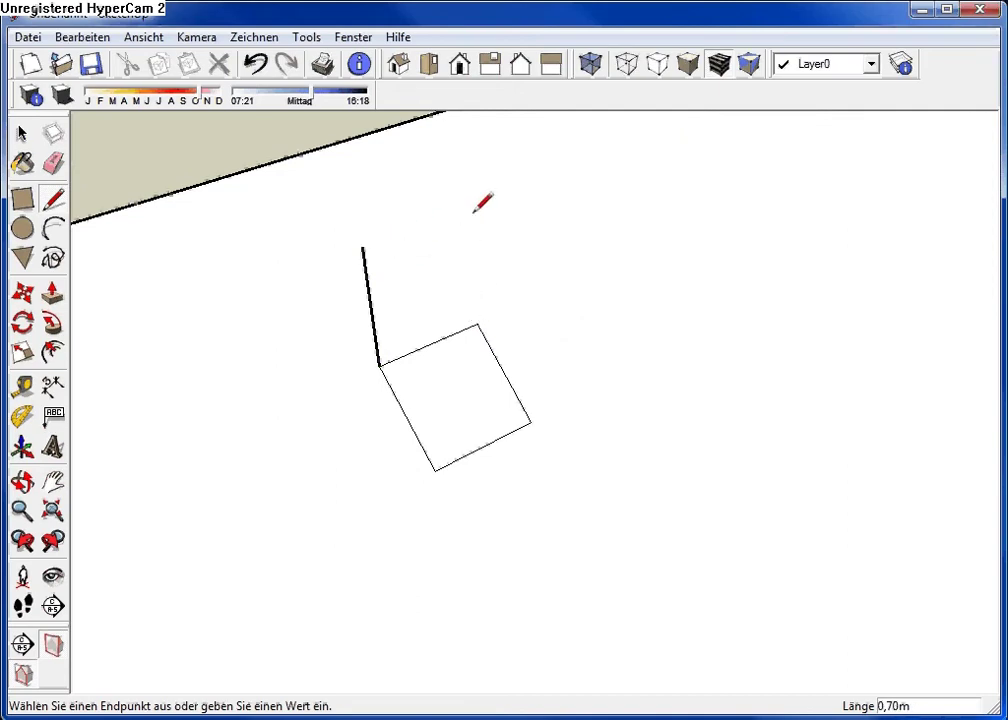
pyautogui.click(481, 320)
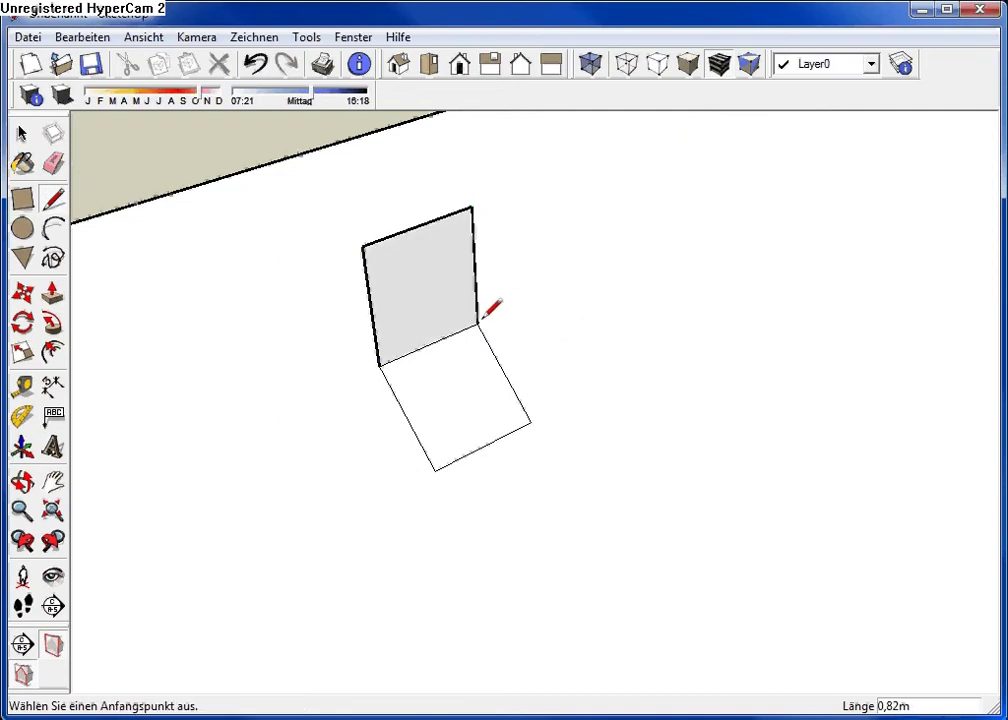
pyautogui.click(472, 210)
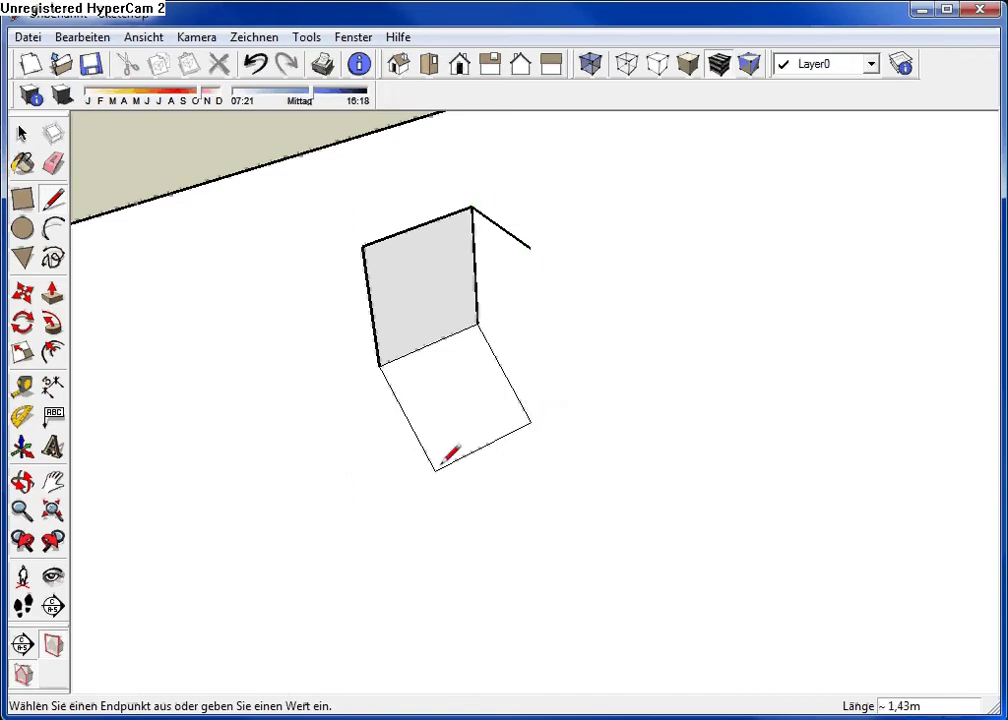
pyautogui.press('Escape')
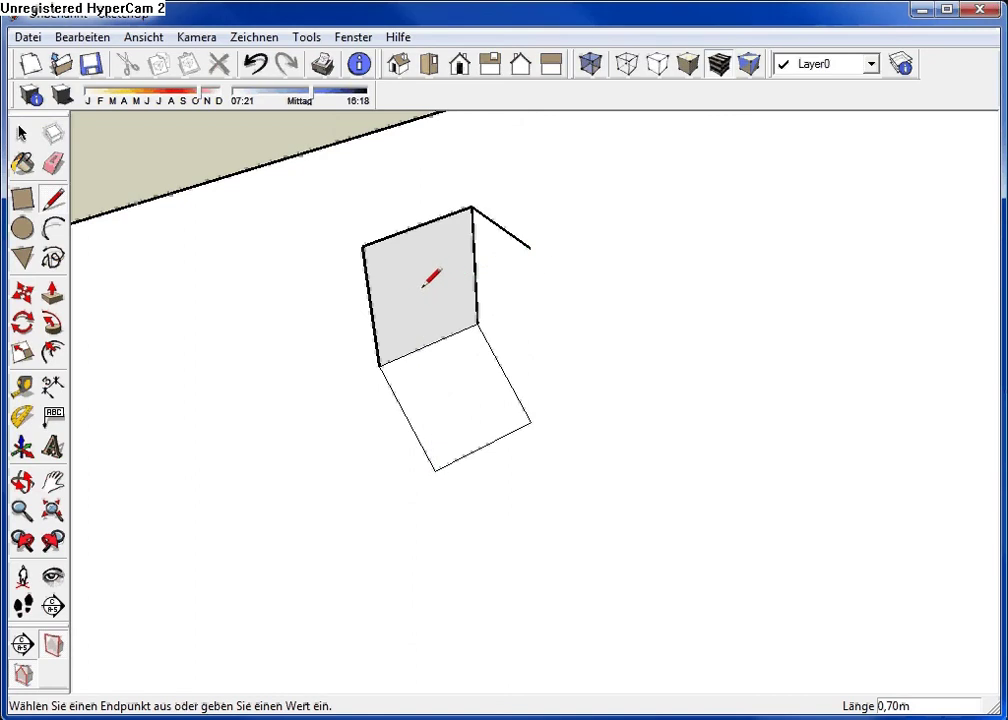
pyautogui.click(365, 245)
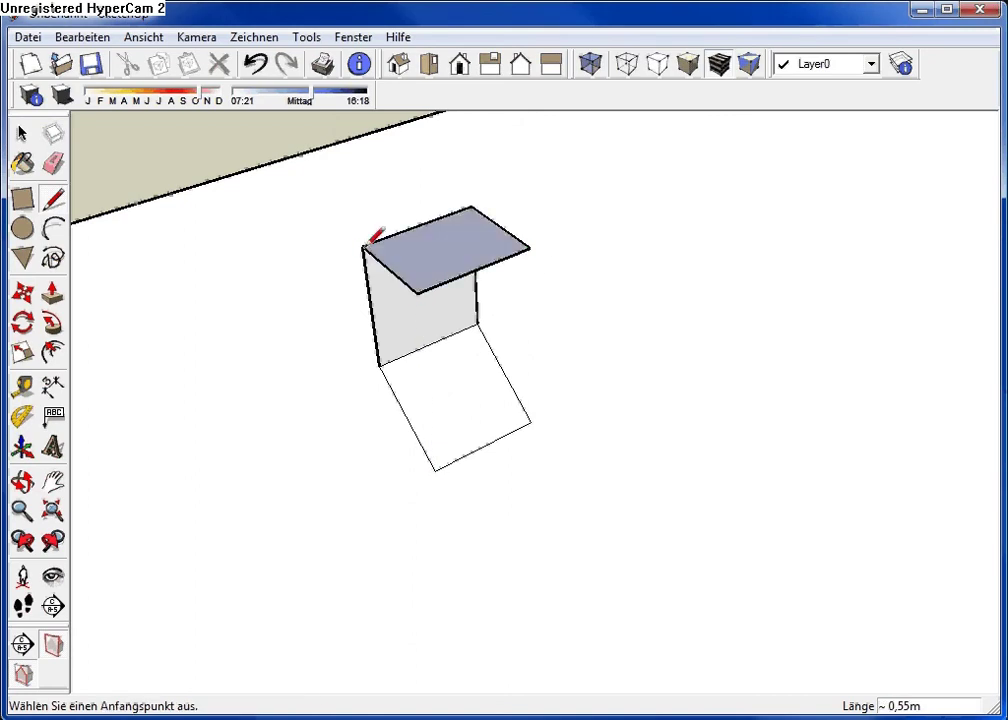
pyautogui.click(417, 292)
pyautogui.click(434, 470)
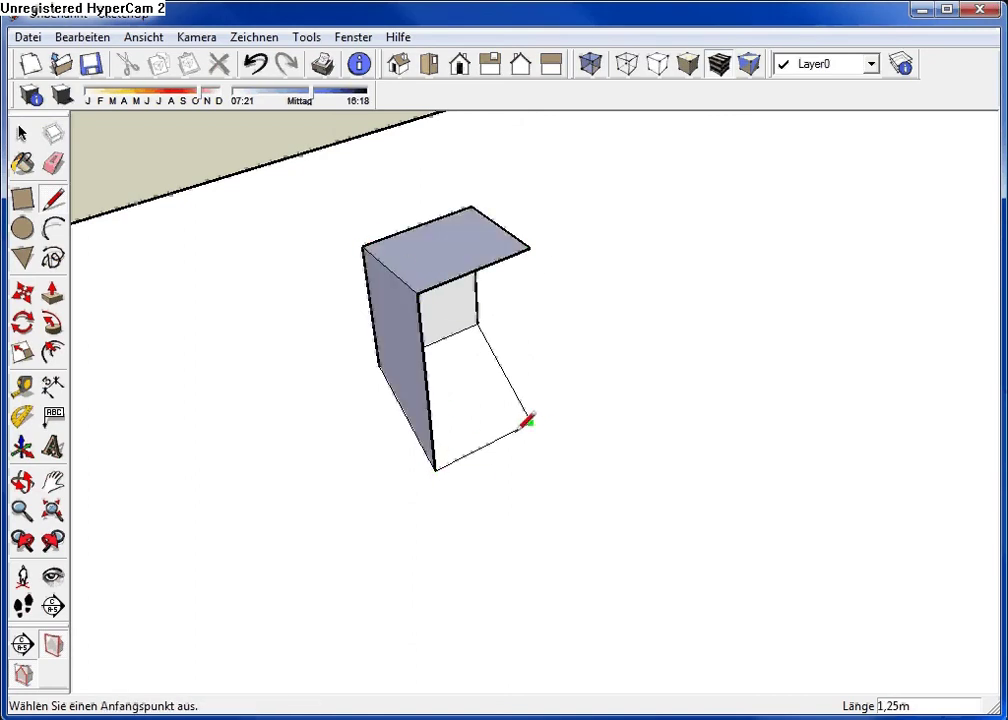
pyautogui.click(530, 423)
pyautogui.click(530, 247)
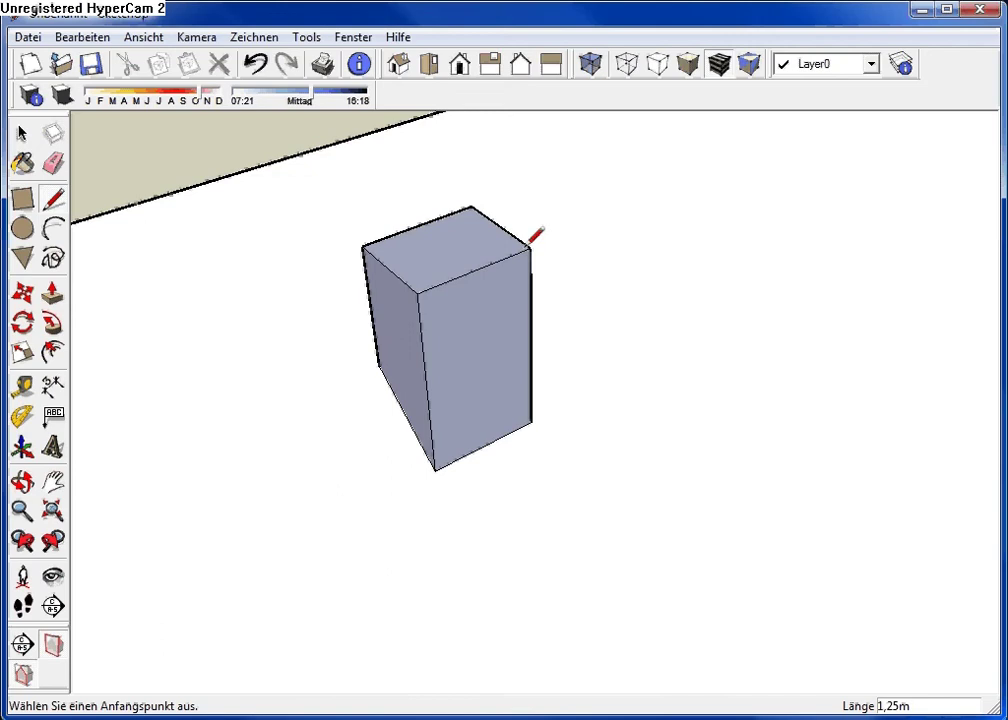
# - Offset an inset outline on the chimney box's top face
pyautogui.click(52, 351)
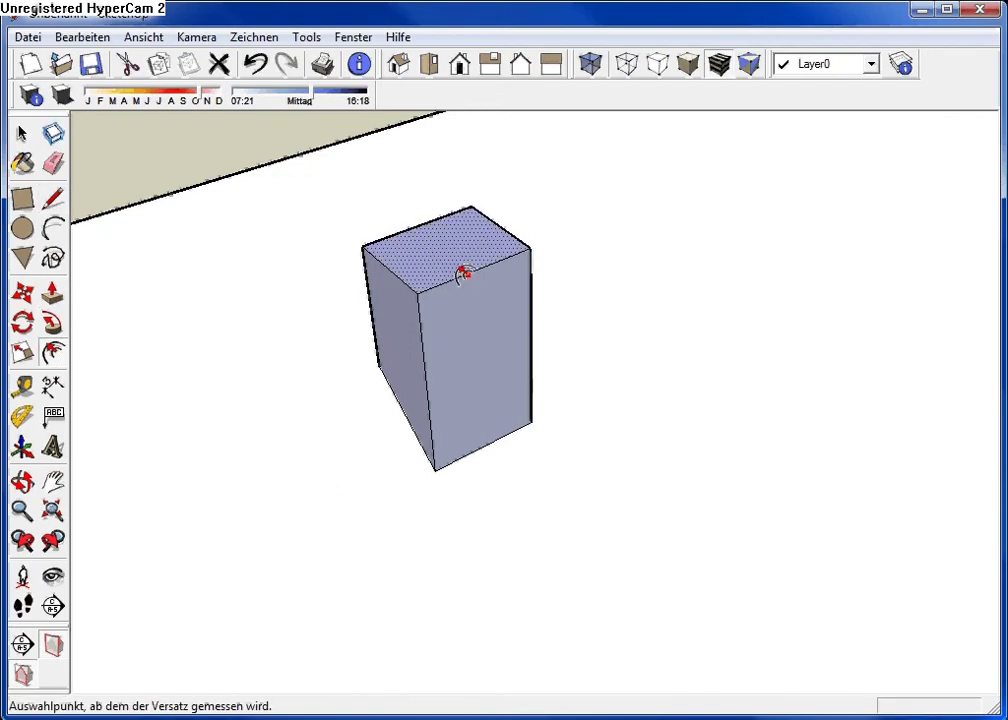
pyautogui.click(463, 272)
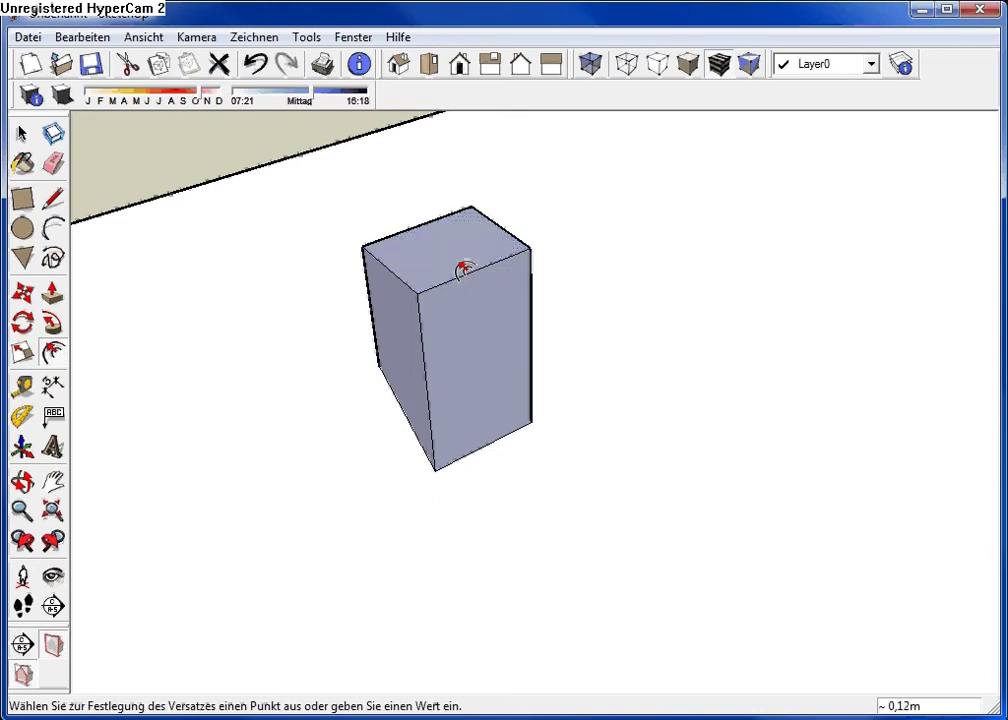
pyautogui.click(461, 272)
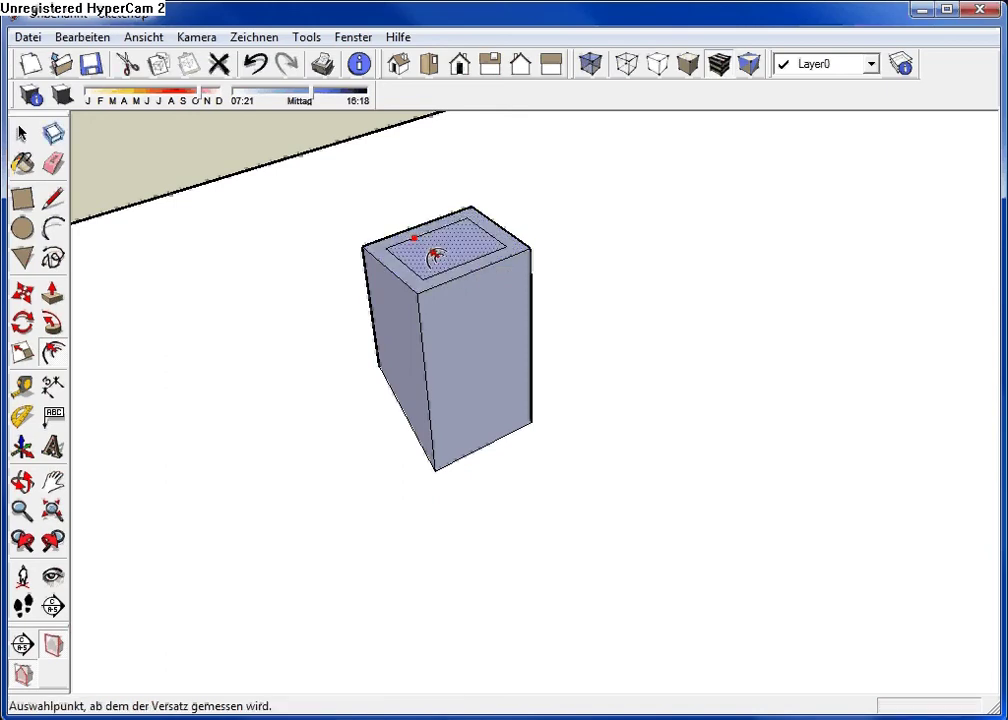
pyautogui.moveTo(434, 256); pyautogui.dragTo(443, 286, button='middle')
# - Select the inner top face and push it down into the box
pyautogui.click(22, 135)
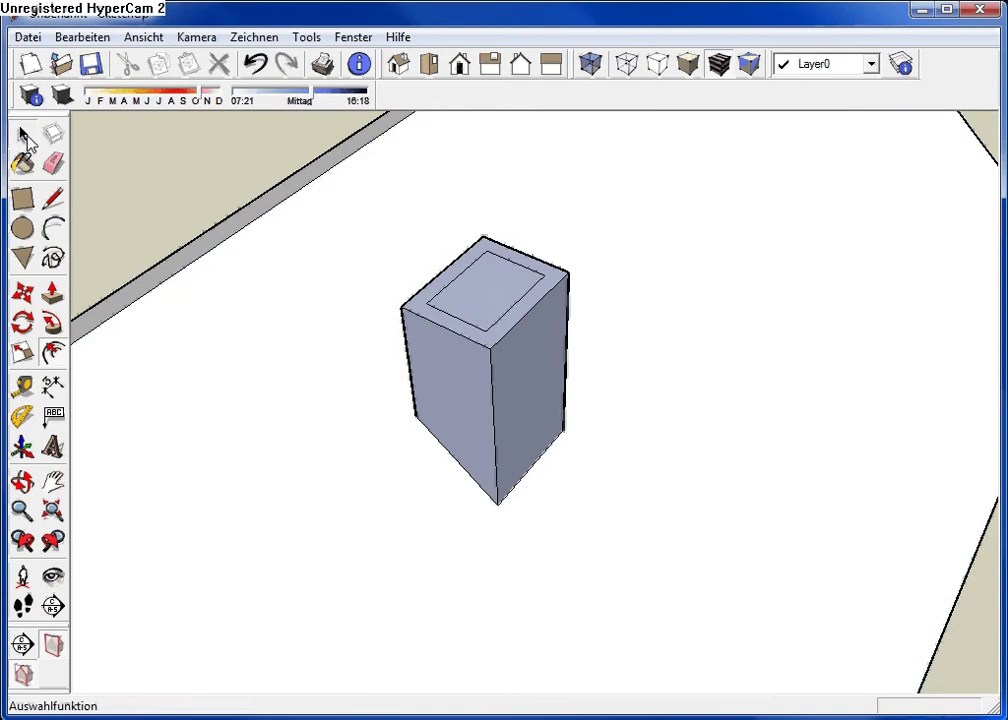
pyautogui.click(486, 283)
pyautogui.click(465, 280)
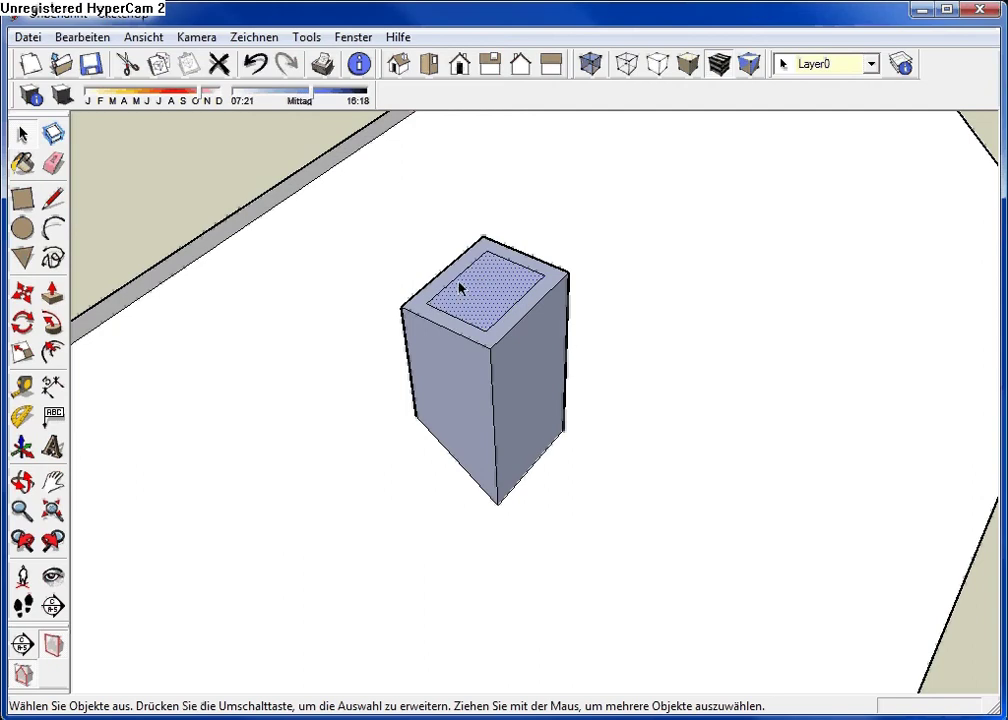
pyautogui.click(53, 292)
pyautogui.click(497, 310)
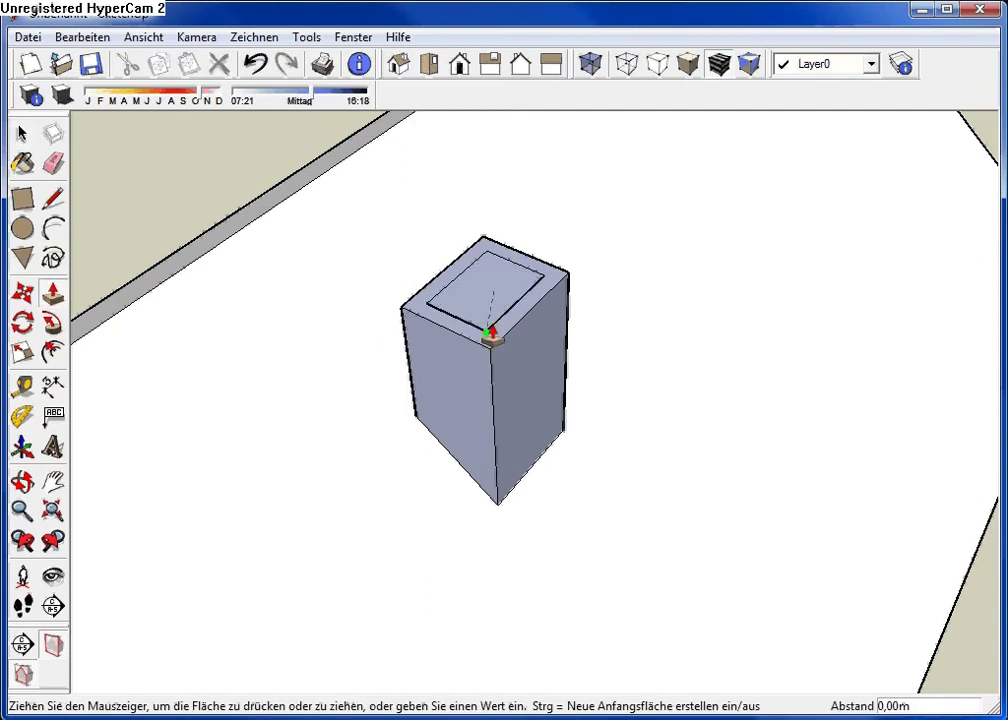
pyautogui.moveTo(502, 292)
pyautogui.mouseDown(button='middle')
pyautogui.moveTo(479, 407)
pyautogui.moveTo(493, 345)
pyautogui.mouseUp(button='middle')
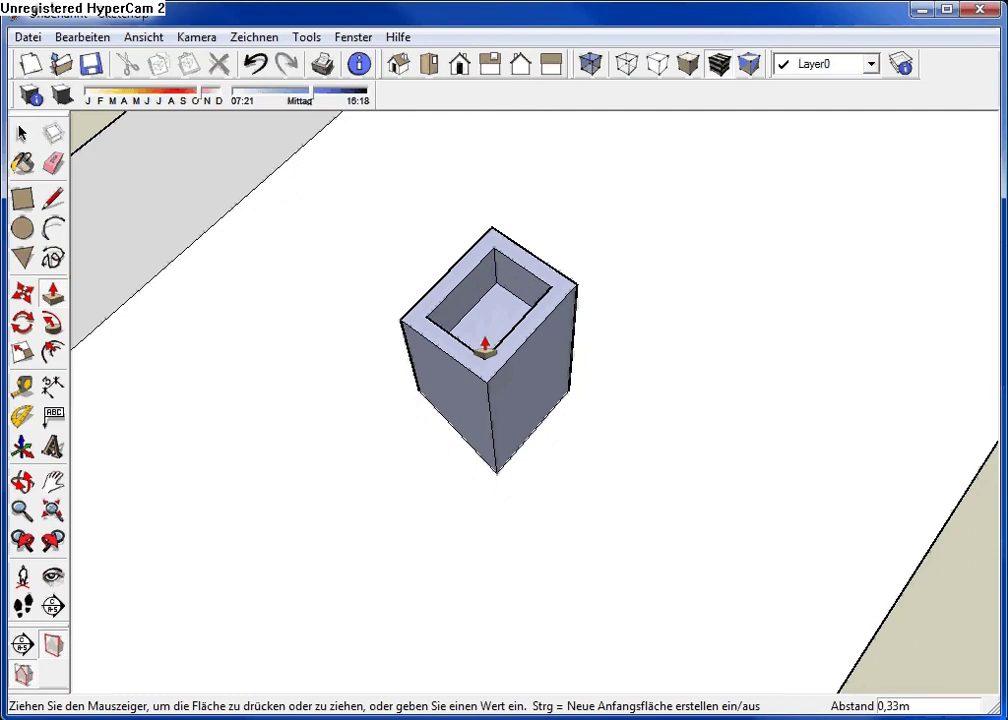
pyautogui.click(488, 352)
# - Turn on X-ray and move the hollow's bottom edges down near the box's base
pyautogui.click(590, 63)
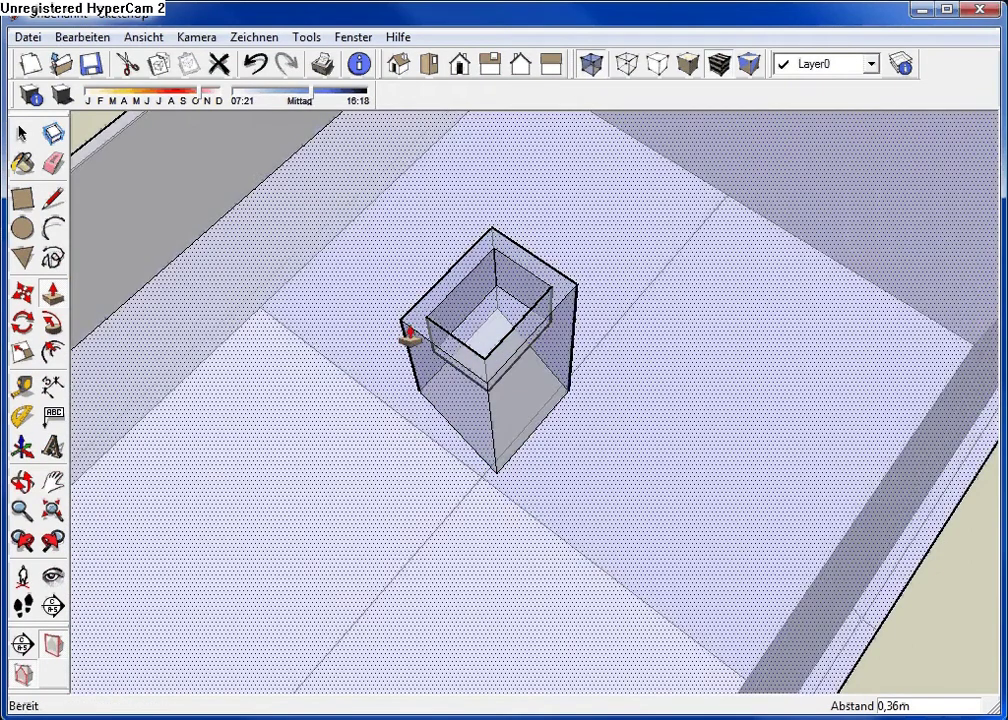
pyautogui.moveTo(407, 335)
pyautogui.mouseDown(button='middle')
pyautogui.moveTo(598, 223)
pyautogui.moveTo(427, 326)
pyautogui.moveTo(477, 383)
pyautogui.mouseUp(button='middle')
pyautogui.scroll(2, 511, 390)
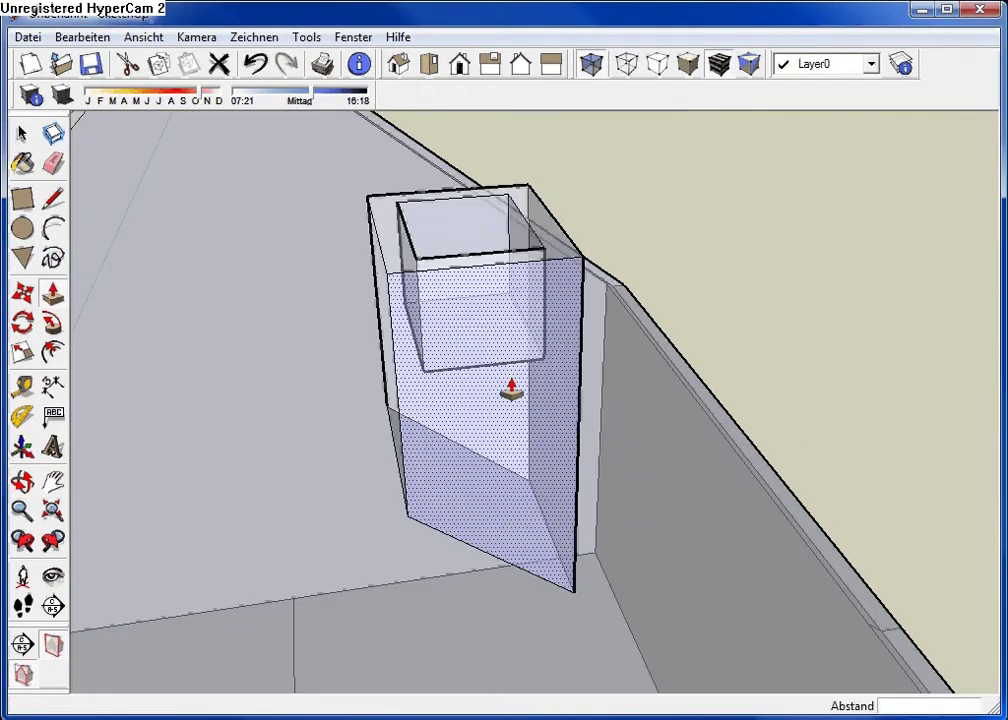
pyautogui.press('m')
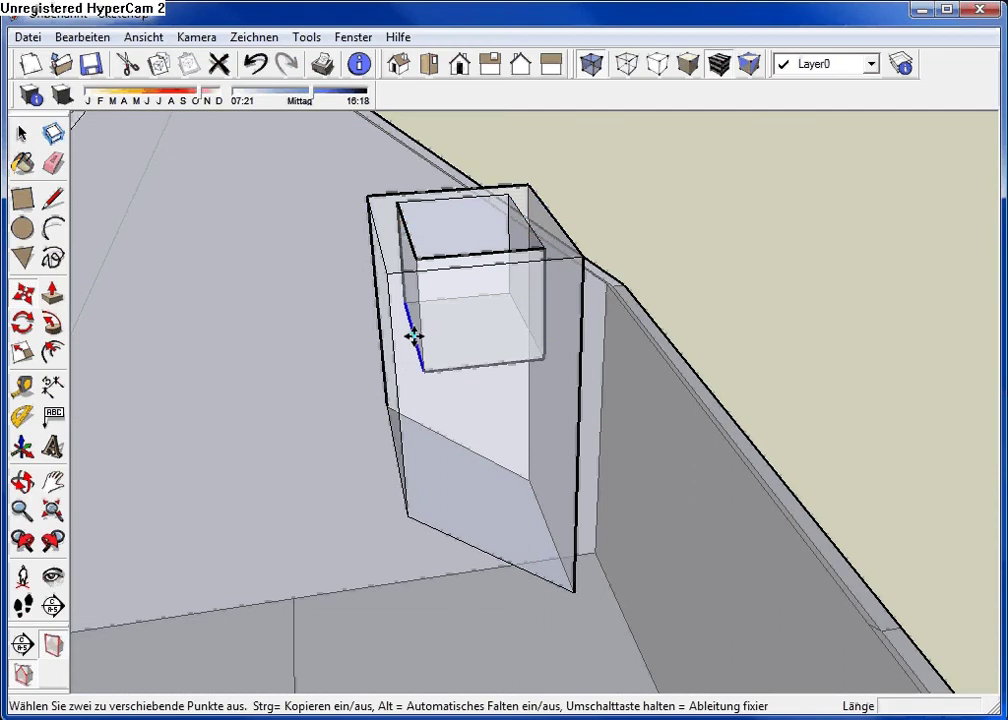
pyautogui.click(413, 340)
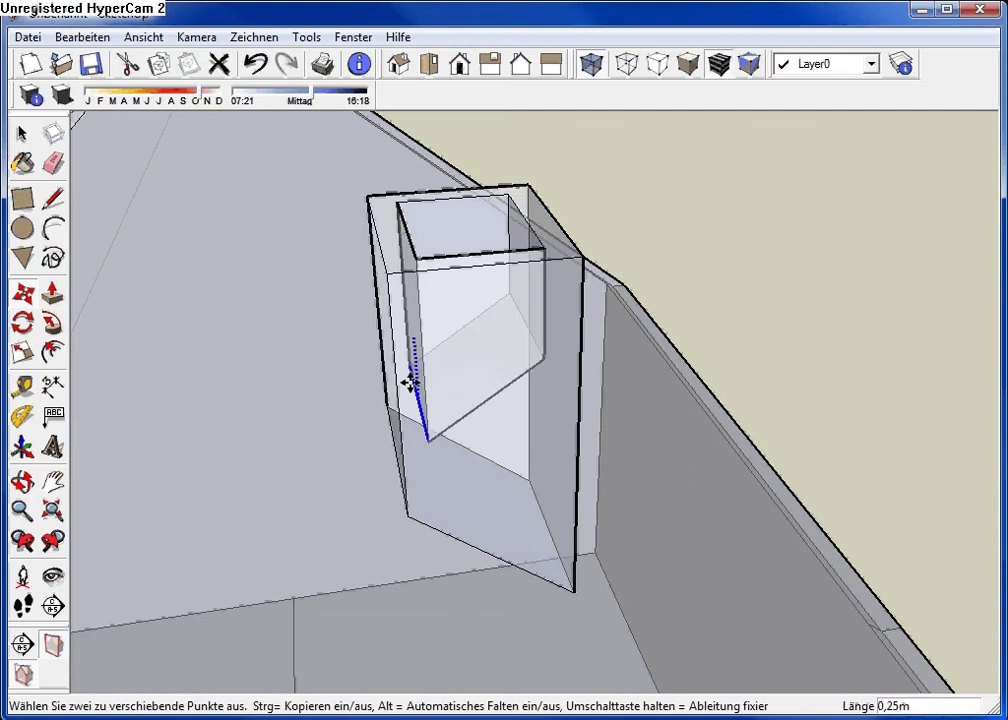
pyautogui.click(425, 470)
pyautogui.click(528, 328)
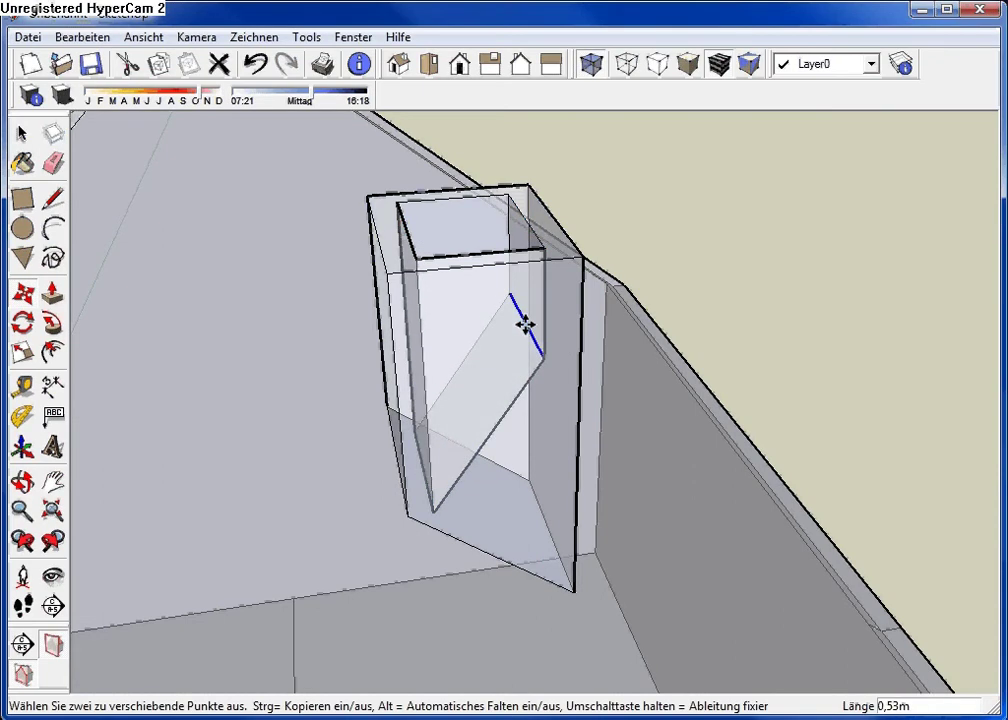
pyautogui.click(525, 519)
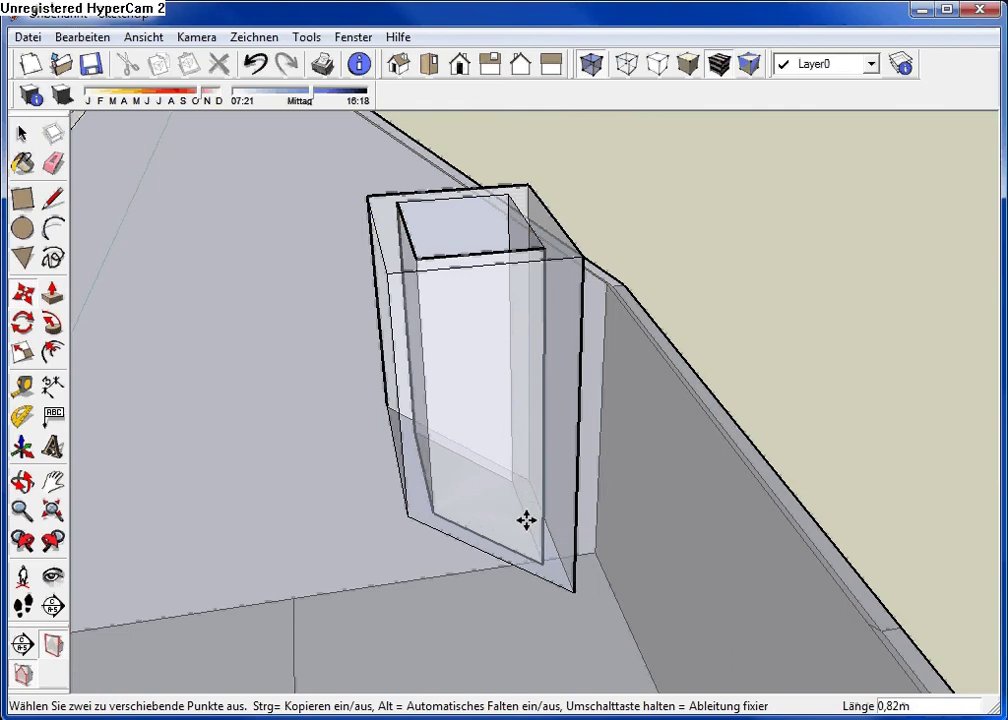
pyautogui.moveTo(525, 519)
pyautogui.mouseDown(button='middle')
pyautogui.moveTo(700, 418)
pyautogui.moveTo(594, 392)
pyautogui.mouseUp(button='middle')
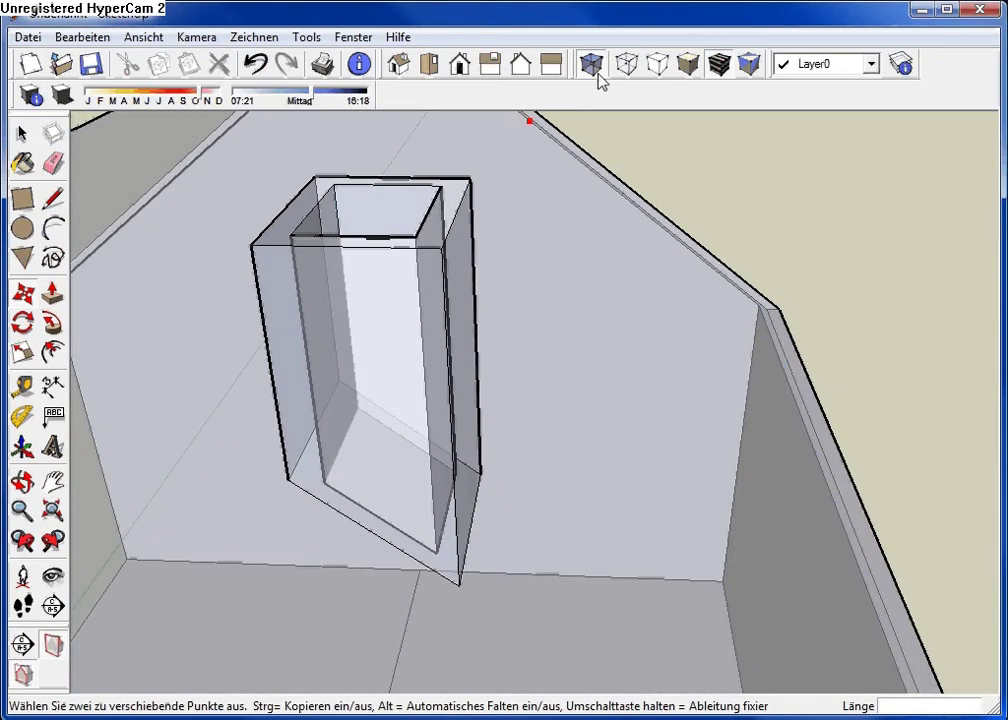
pyautogui.moveTo(439, 140)
pyautogui.mouseDown(button='middle')
pyautogui.moveTo(396, 493)
pyautogui.moveTo(425, 248)
pyautogui.moveTo(407, 470)
pyautogui.moveTo(517, 315)
pyautogui.moveTo(467, 377)
pyautogui.mouseUp(button='middle')
# - Delete the faces closing the shaft's bottom with Löschen, turning X-ray off
pyautogui.press('space')
pyautogui.click(400, 483)
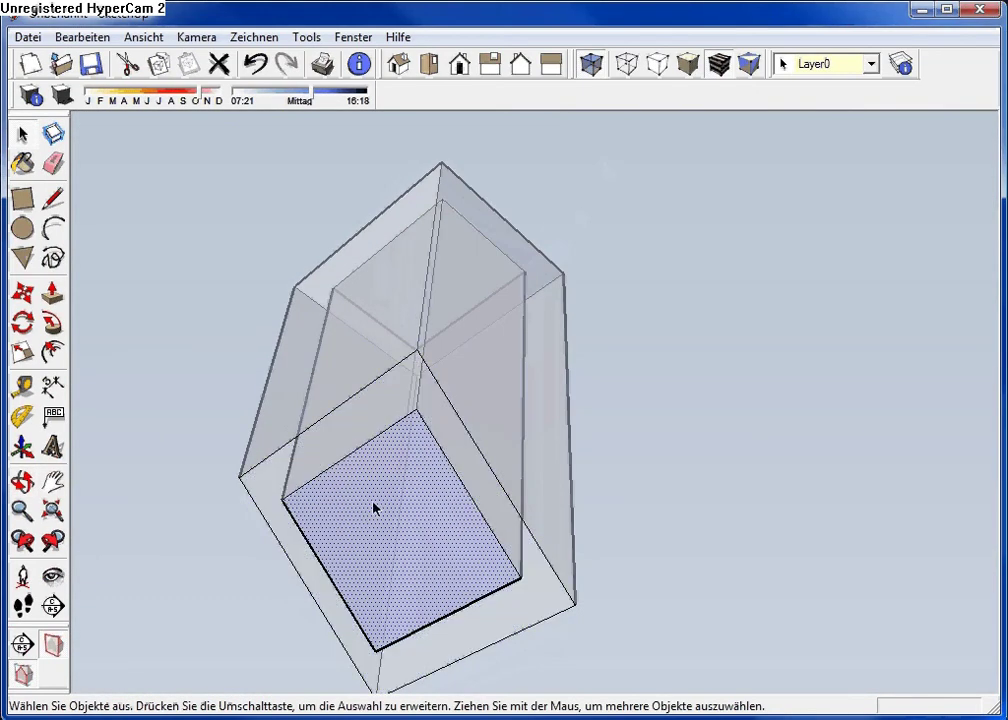
pyautogui.rightClick(434, 514)
pyautogui.click(472, 541)
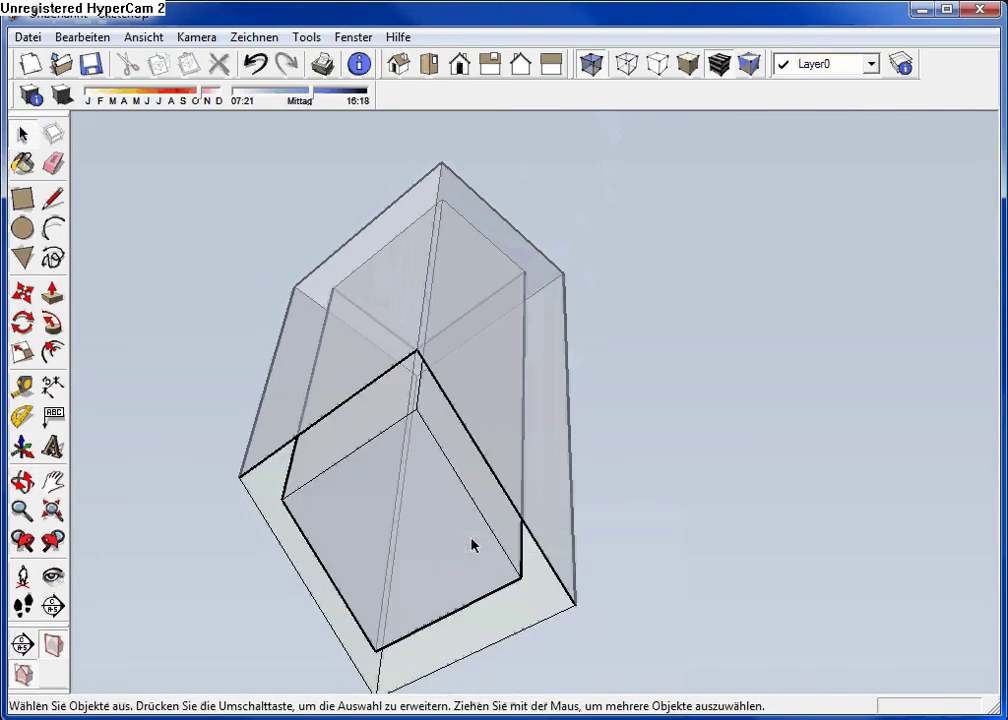
pyautogui.click(624, 63)
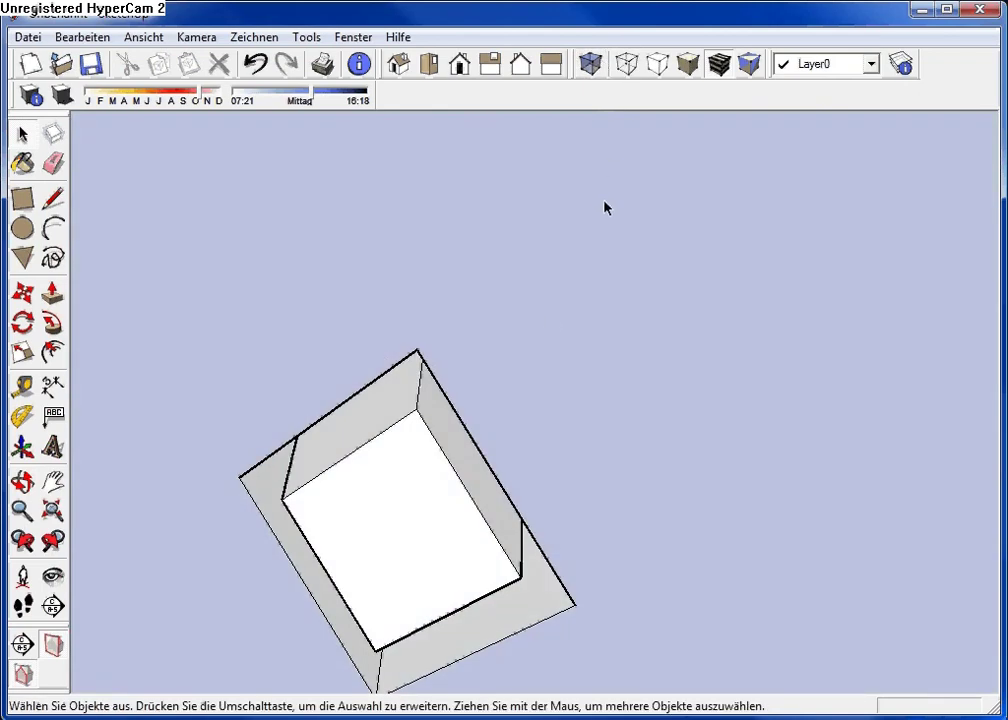
pyautogui.click(374, 508)
pyautogui.rightClick(404, 507)
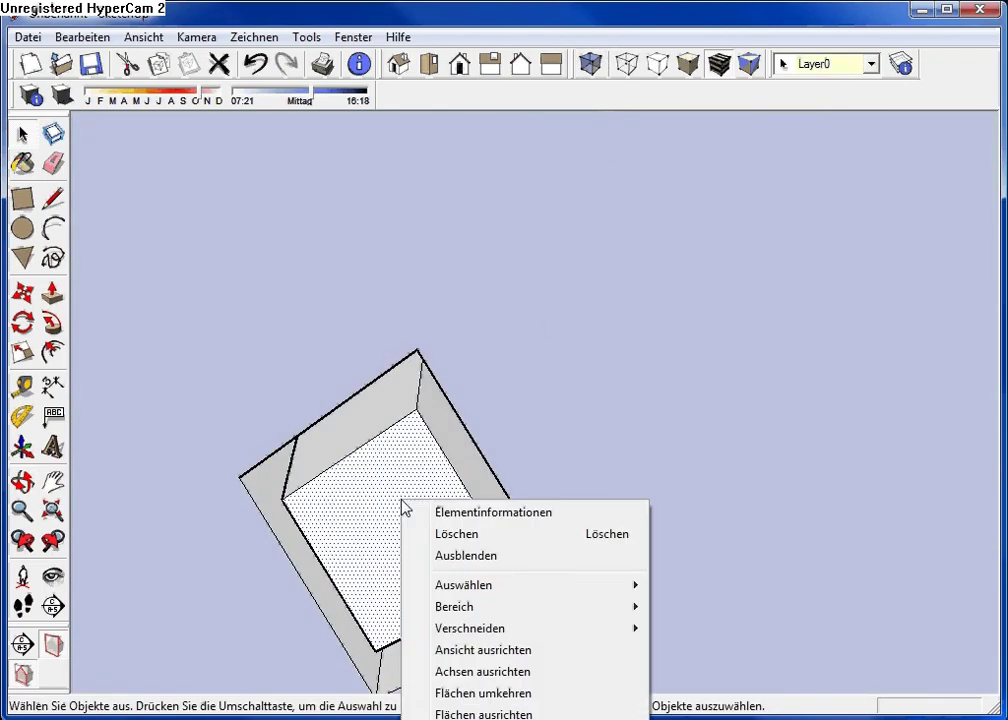
pyautogui.click(476, 536)
# - Erase the stray edge left inside the hollow shaft
pyautogui.moveTo(624, 317)
pyautogui.mouseDown(button='middle')
pyautogui.moveTo(664, 268)
pyautogui.moveTo(441, 495)
pyautogui.moveTo(445, 259)
pyautogui.moveTo(444, 654)
pyautogui.moveTo(472, 675)
pyautogui.mouseUp(button='middle')
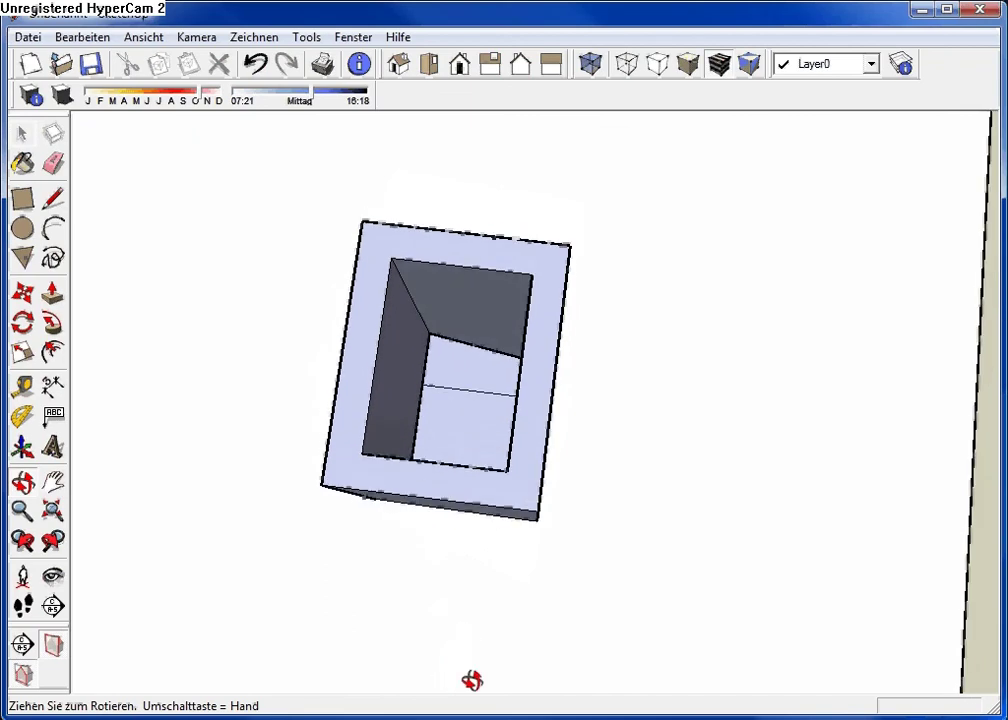
pyautogui.press('e')
pyautogui.moveTo(463, 389)
pyautogui.mouseDown(button='middle')
pyautogui.moveTo(475, 407)
pyautogui.moveTo(394, 331)
pyautogui.mouseUp(button='middle')
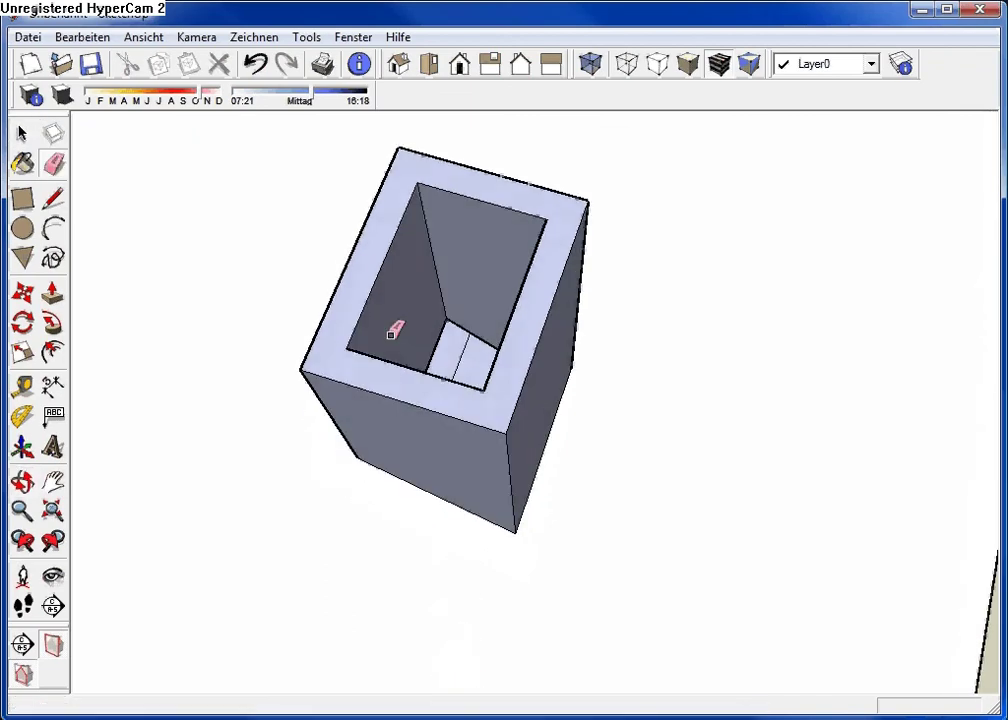
pyautogui.click(459, 351)
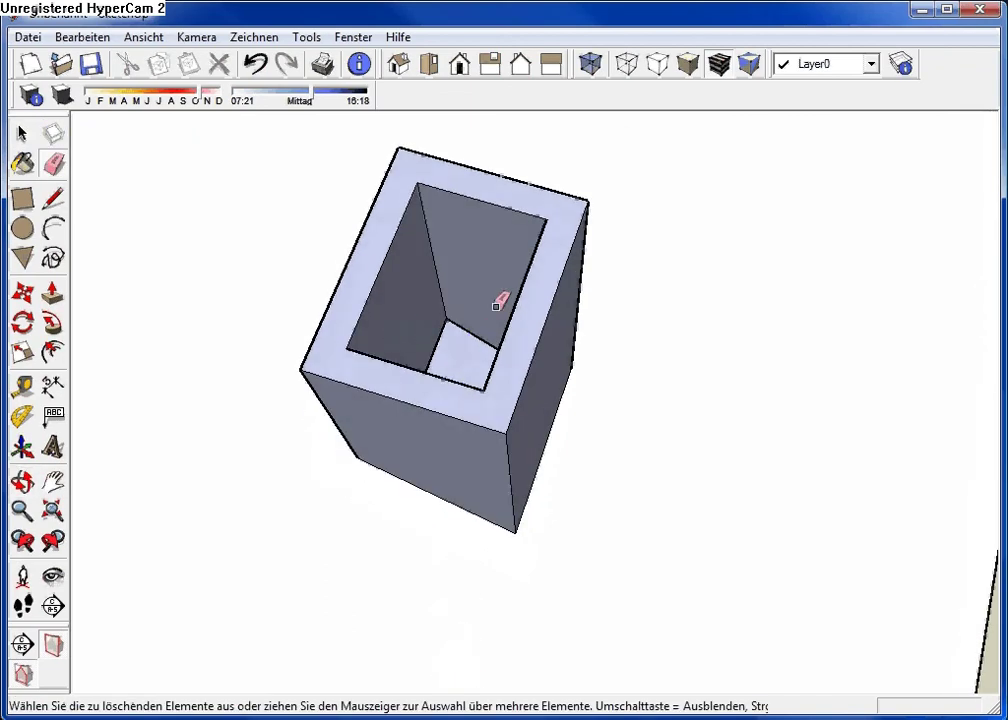
pyautogui.scroll(-1, 500, 331)
pyautogui.scroll(-3, 452, 362)
pyautogui.scroll(-3, 430, 390)
pyautogui.scroll(-2, 408, 450)
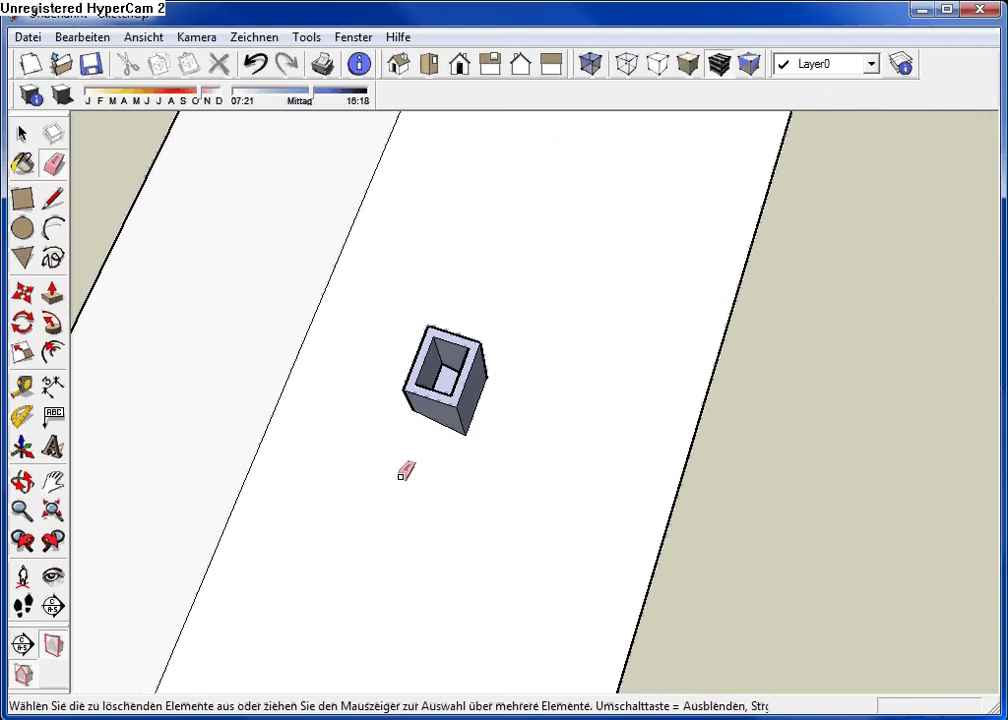
pyautogui.scroll(-1, 395, 485)
pyautogui.moveTo(385, 493)
pyautogui.mouseDown(button='middle')
pyautogui.moveTo(390, 252)
pyautogui.moveTo(378, 262)
pyautogui.mouseUp(button='middle')
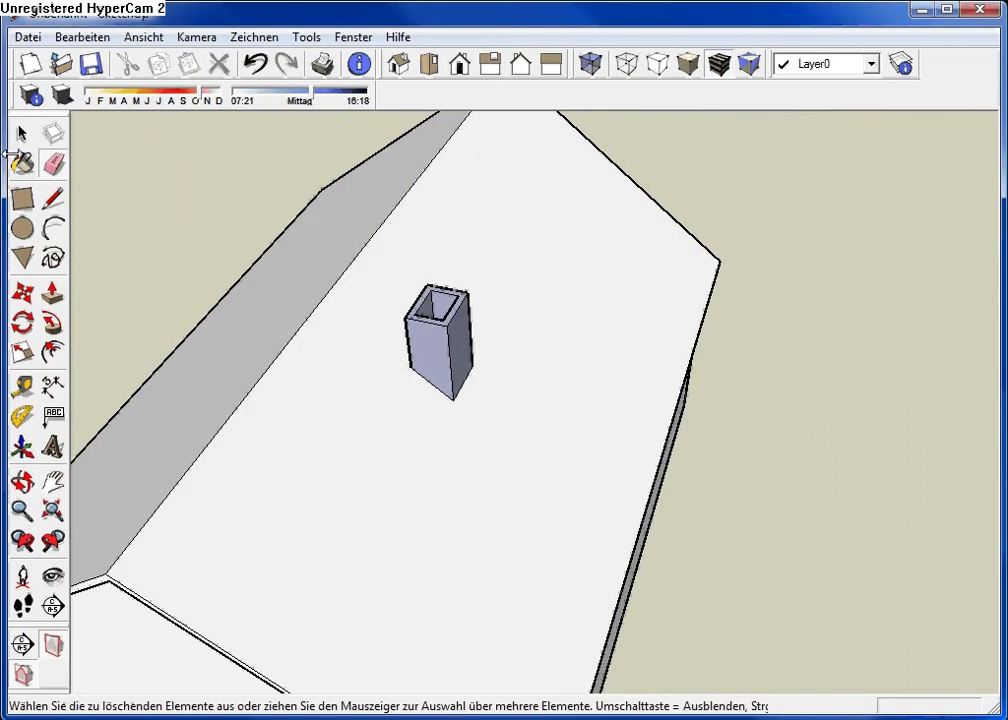
pyautogui.press('space')
# - Select the chimney and reverse its faces with Flächen umkehren
pyautogui.moveTo(420, 320); pyautogui.dragTo(522, 457)
pyautogui.rightClick(457, 345)
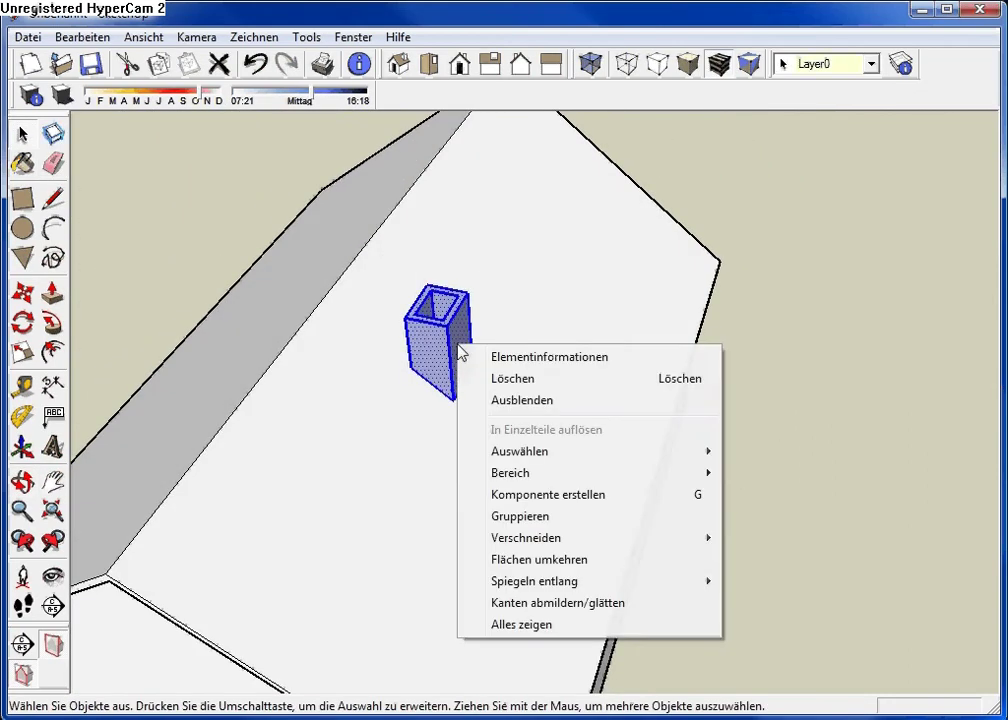
pyautogui.click(565, 561)
# - Erase the stray edge on the house floor and view the whole house
pyautogui.click(551, 304)
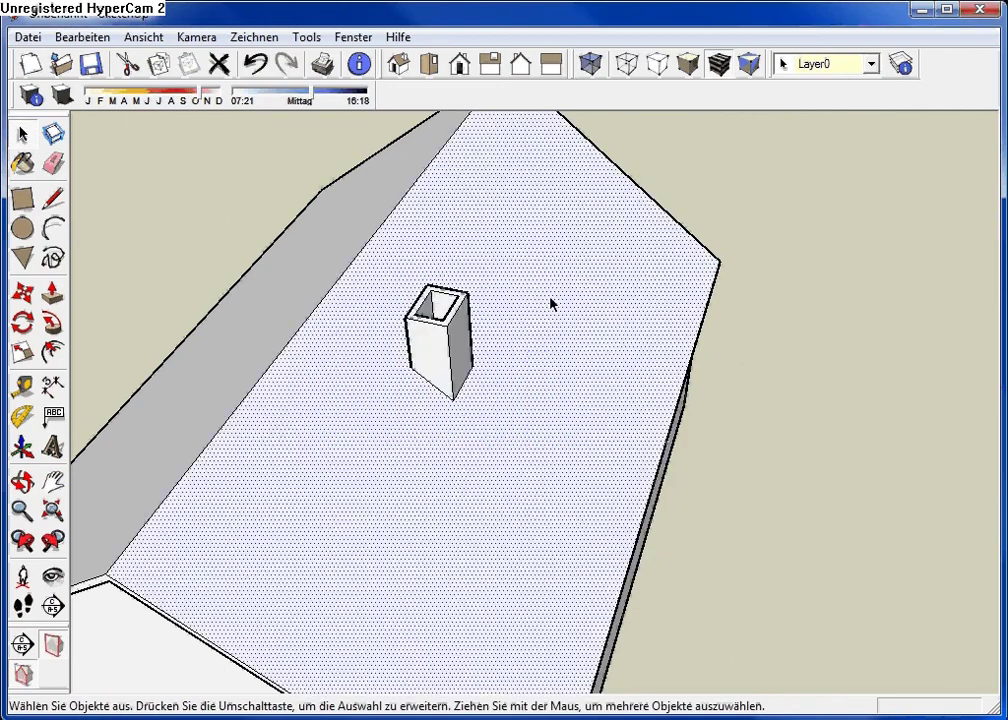
pyautogui.tripleClick(623, 310)
pyautogui.moveTo(623, 310); pyautogui.dragTo(279, 468, button='middle')
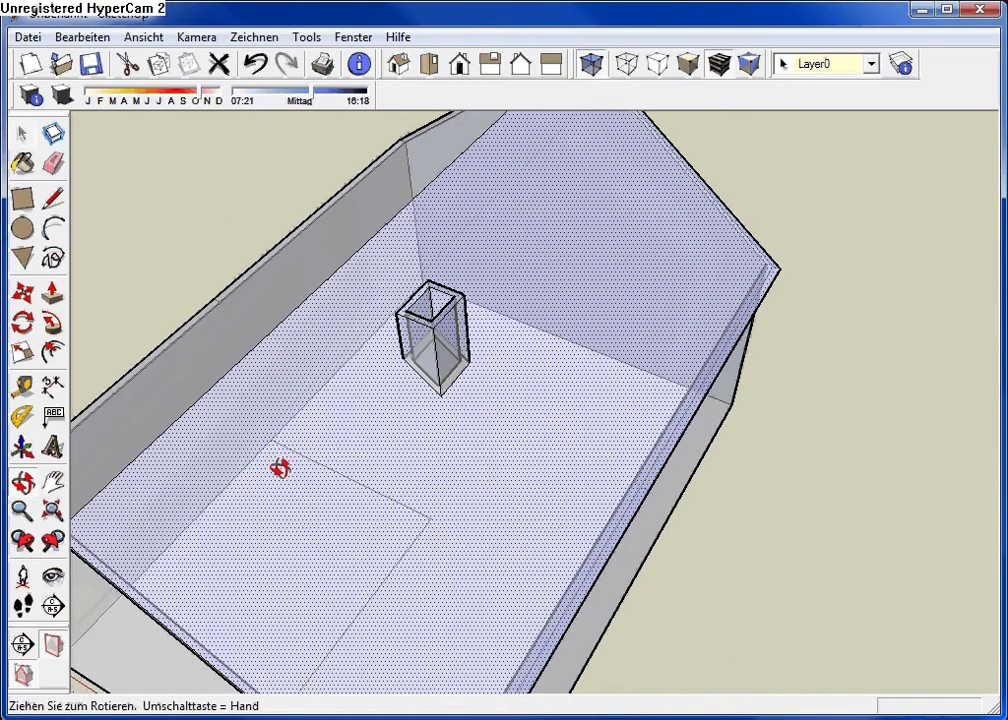
pyautogui.press('e')
pyautogui.moveTo(344, 452); pyautogui.dragTo(403, 575)
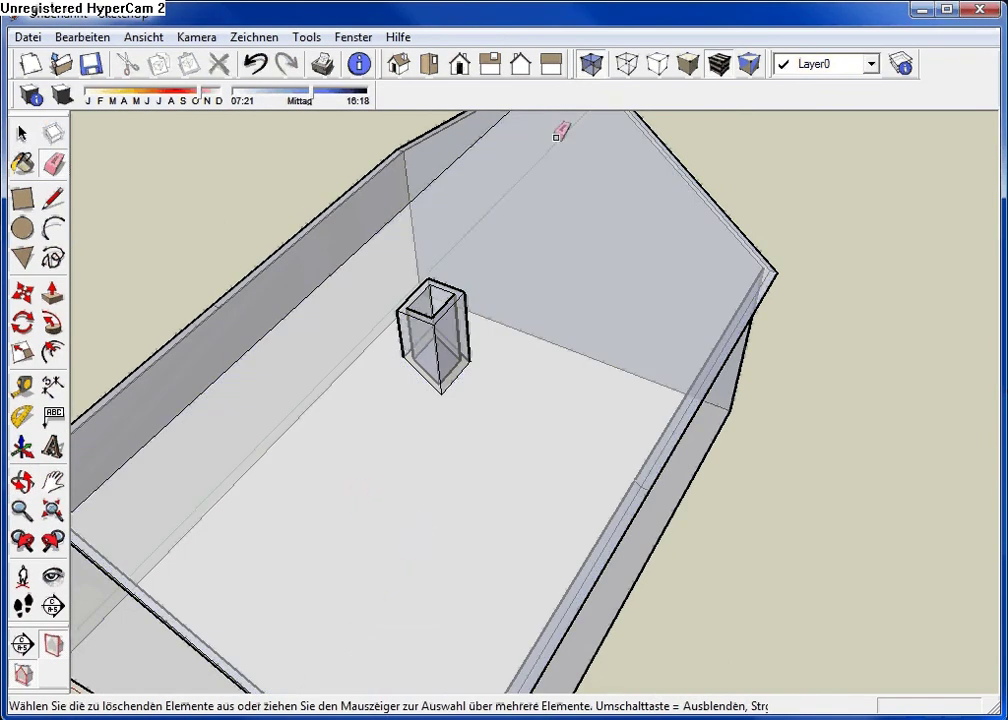
pyautogui.moveTo(362, 452)
pyautogui.mouseDown(button='middle')
pyautogui.moveTo(473, 303)
pyautogui.moveTo(263, 418)
pyautogui.moveTo(370, 335)
pyautogui.mouseUp(button='middle')
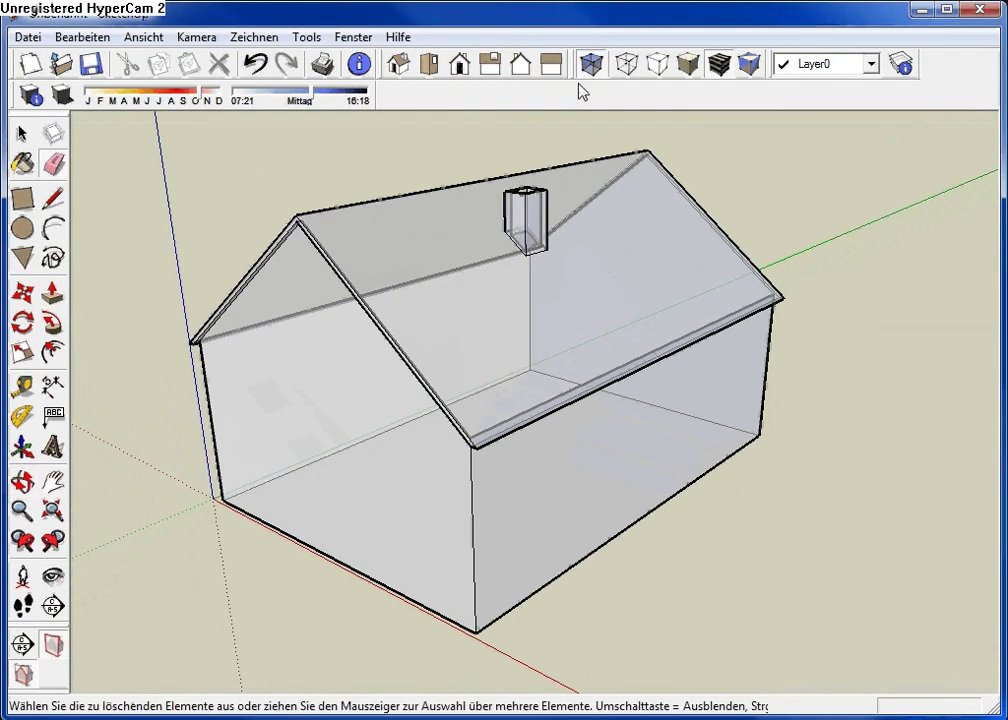